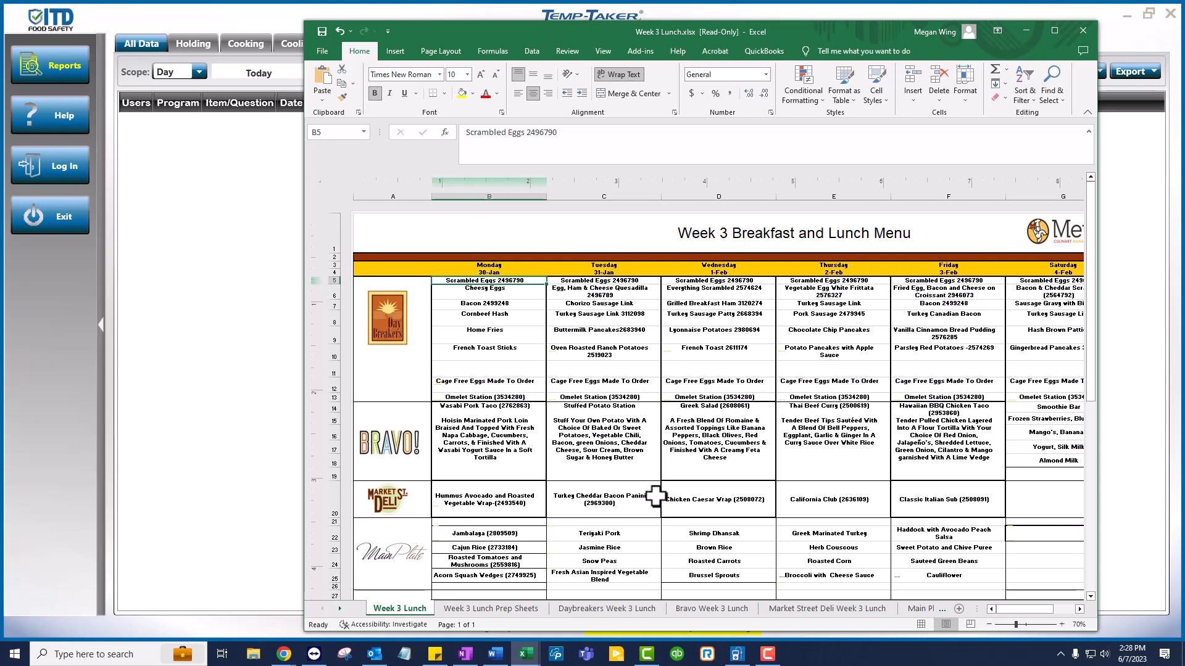
# Copy the Monday menu cells from Scrambled Eggs through the Wasabi Pork Taco description, and move the Excel workbook off the Temp-Taker window.
pyautogui.moveTo(487, 283); pyautogui.dragTo(493, 436)
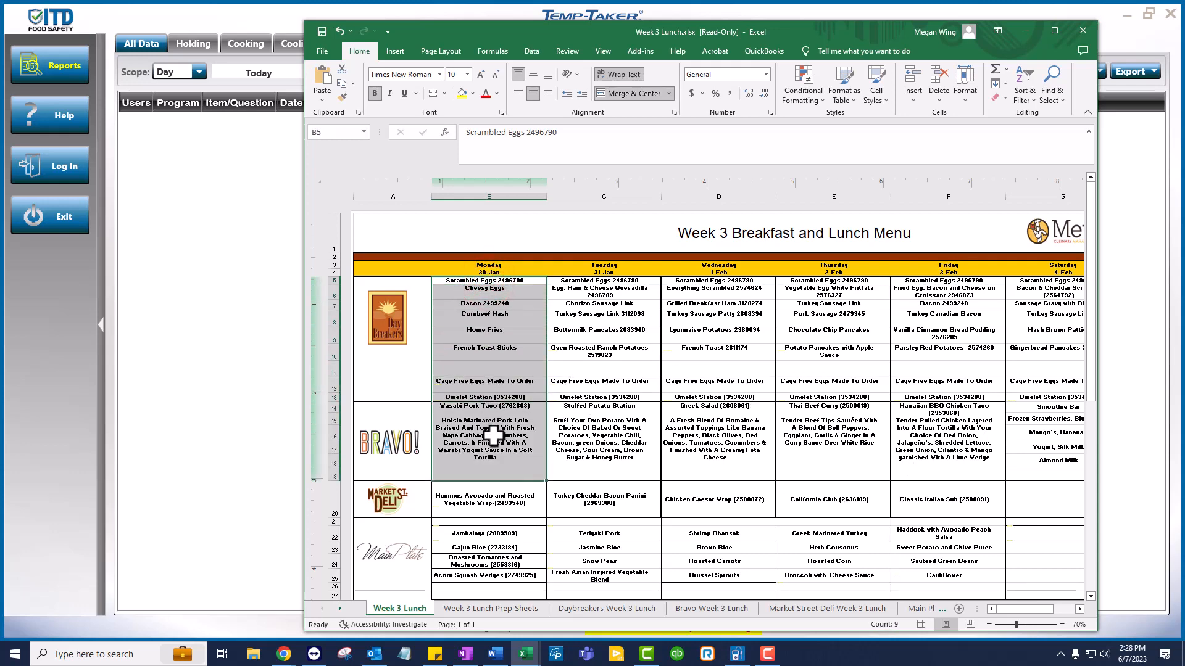
pyautogui.hotkey('ctrl', 'c')
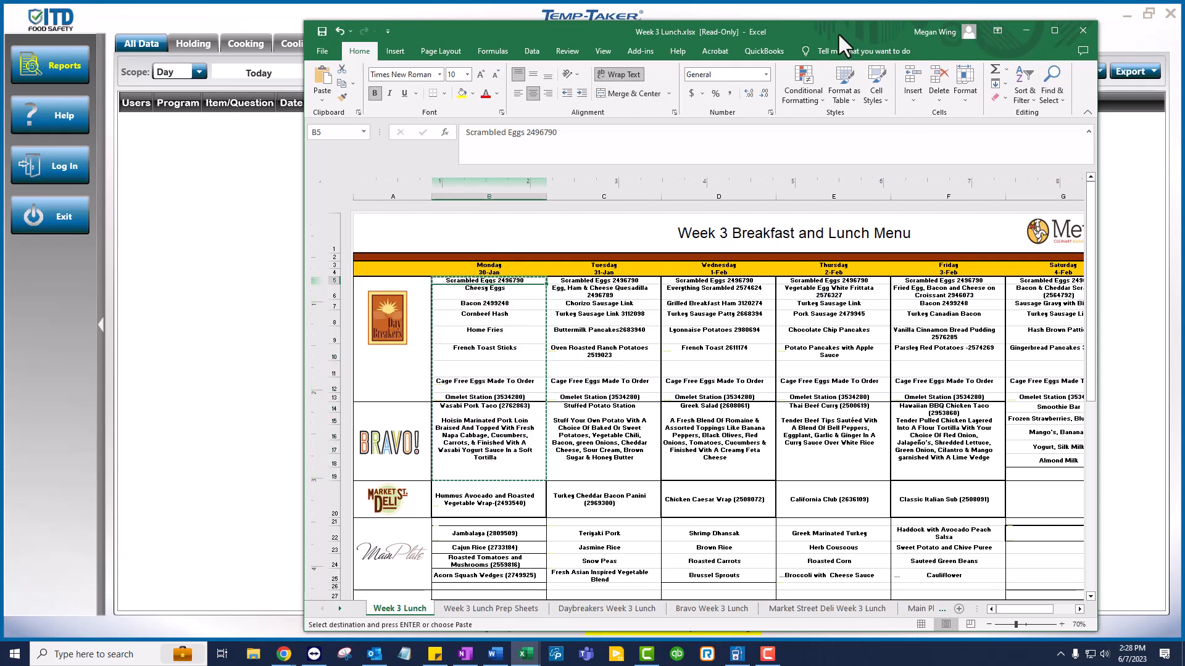
pyautogui.moveTo(838, 32); pyautogui.dragTo(1184, 80)
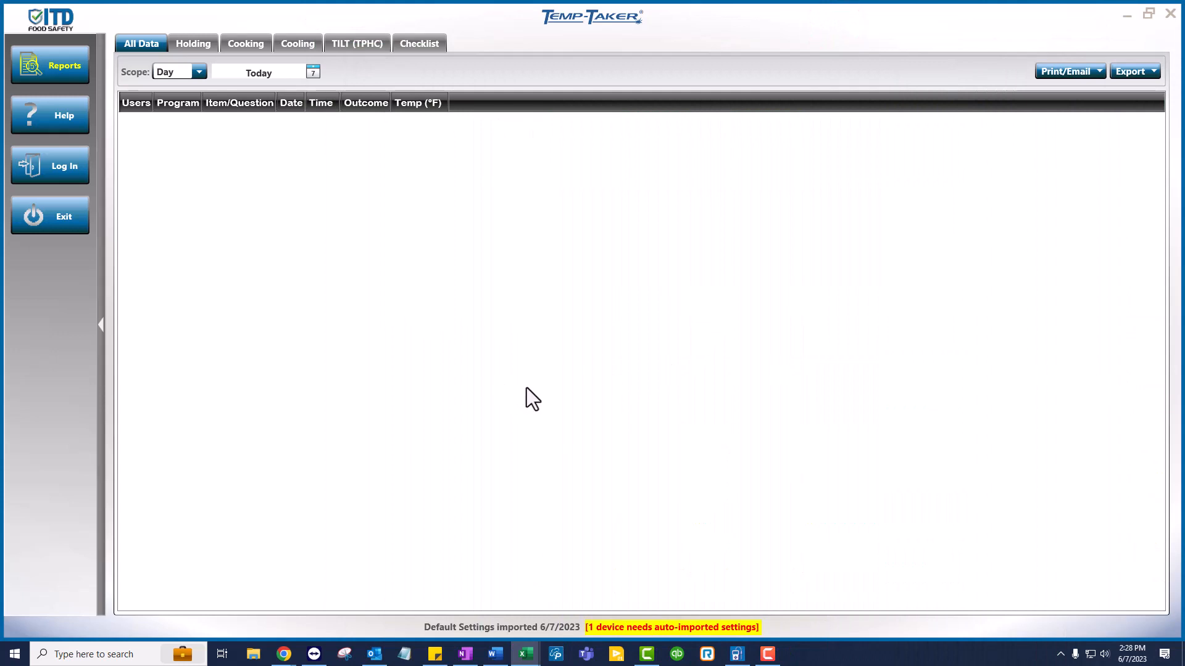
# Log in to Temp-Taker with the listed user account.
pyautogui.click(310, 345)
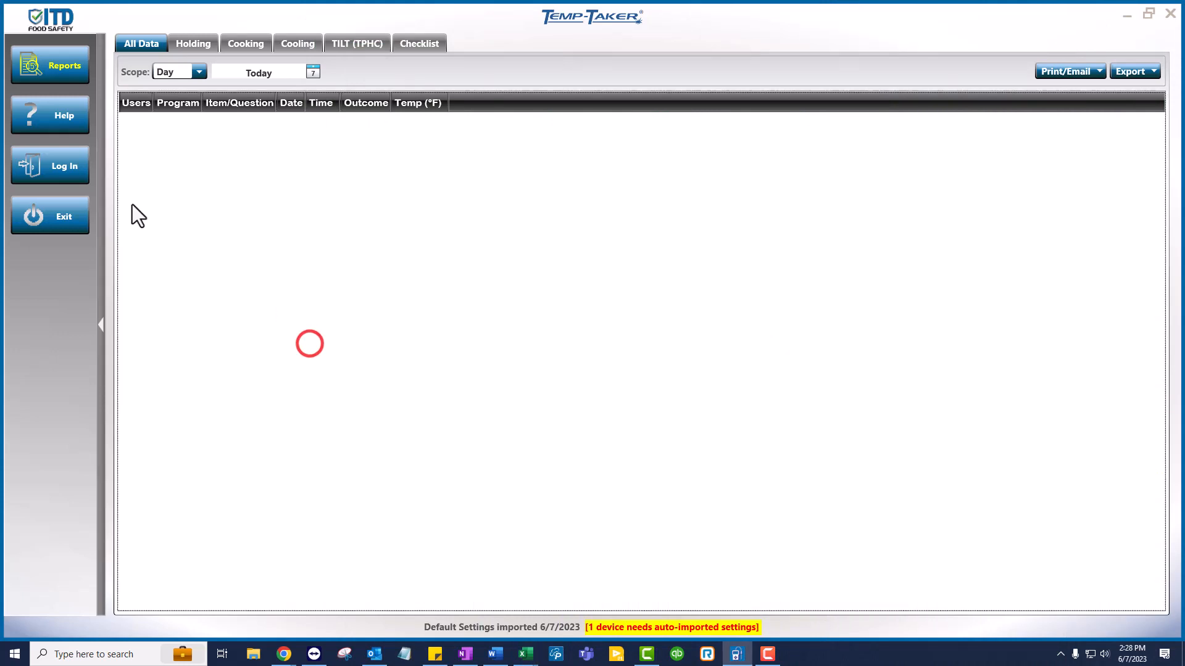
pyautogui.click(55, 165)
pyautogui.click(646, 307)
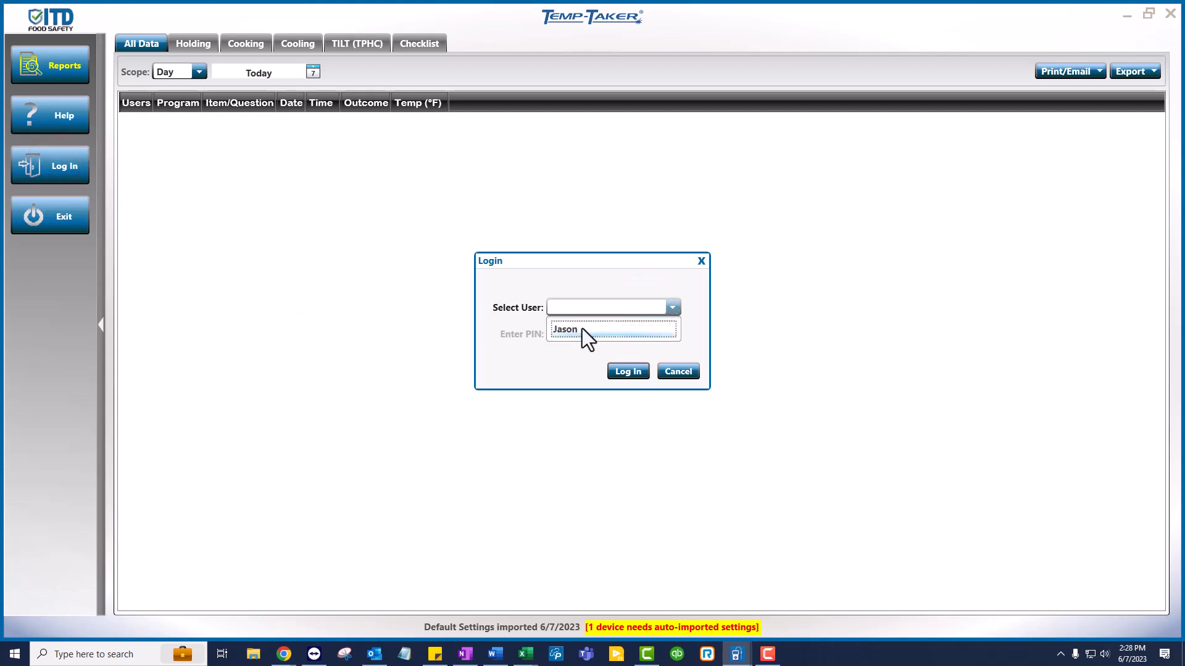
pyautogui.click(583, 328)
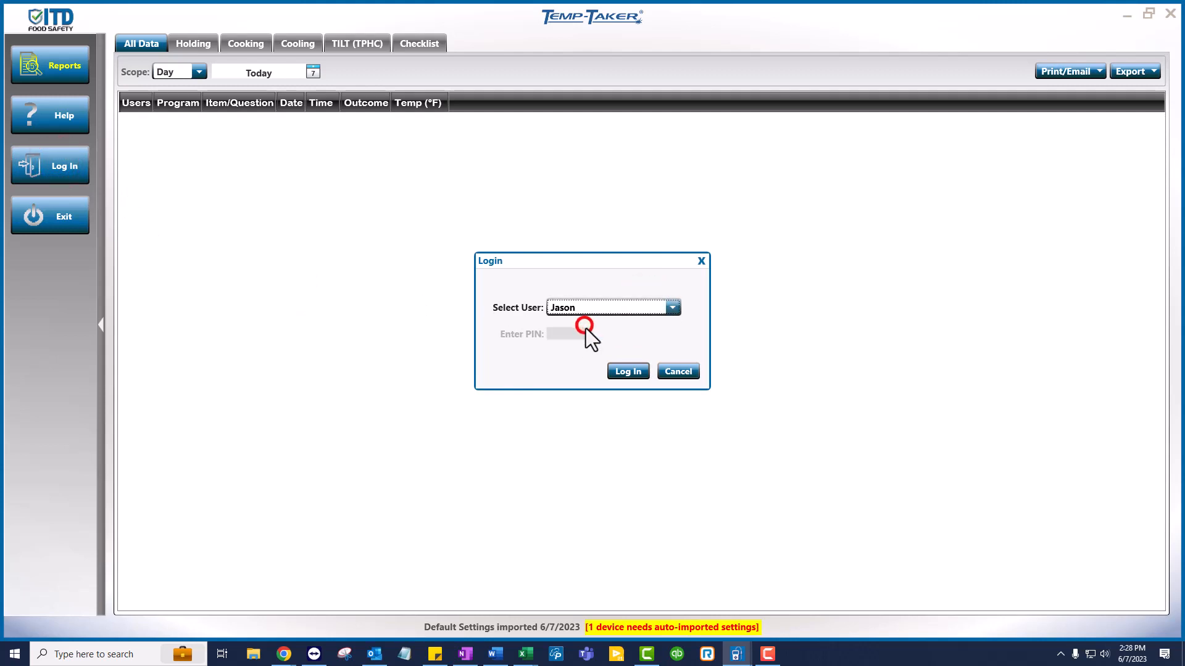
pyautogui.click(628, 372)
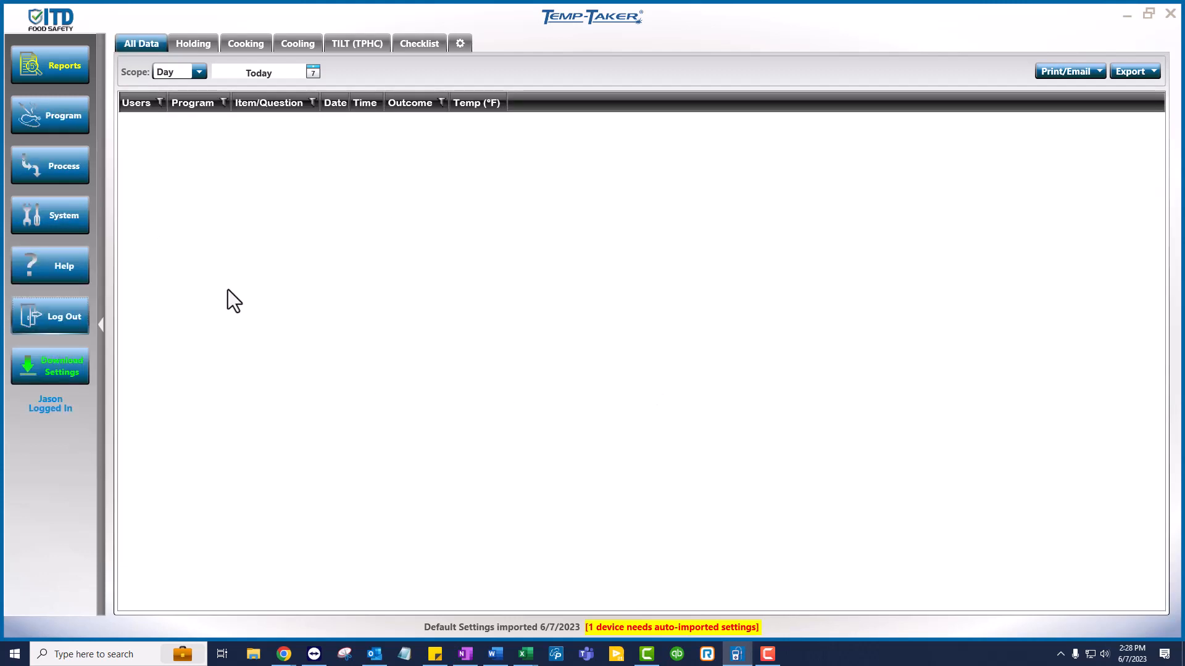
# Delete all existing programs, from Hot/Cold Line through Checklist, save the changes and dismiss the report notice.
pyautogui.click(46, 117)
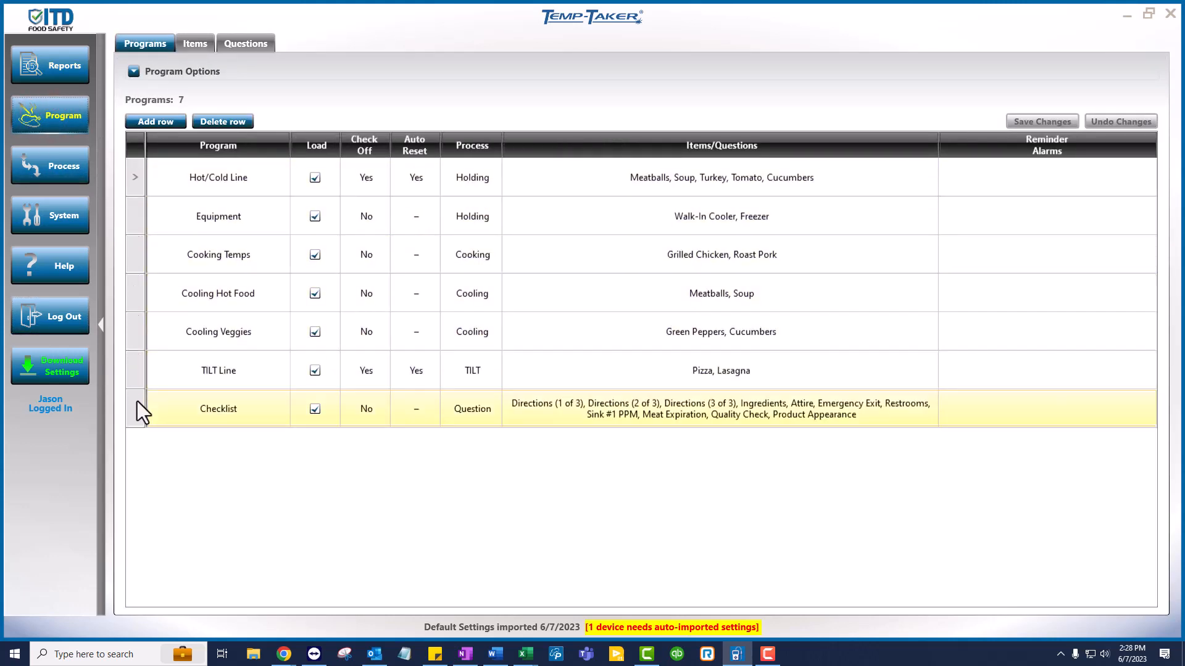
pyautogui.click(137, 182)
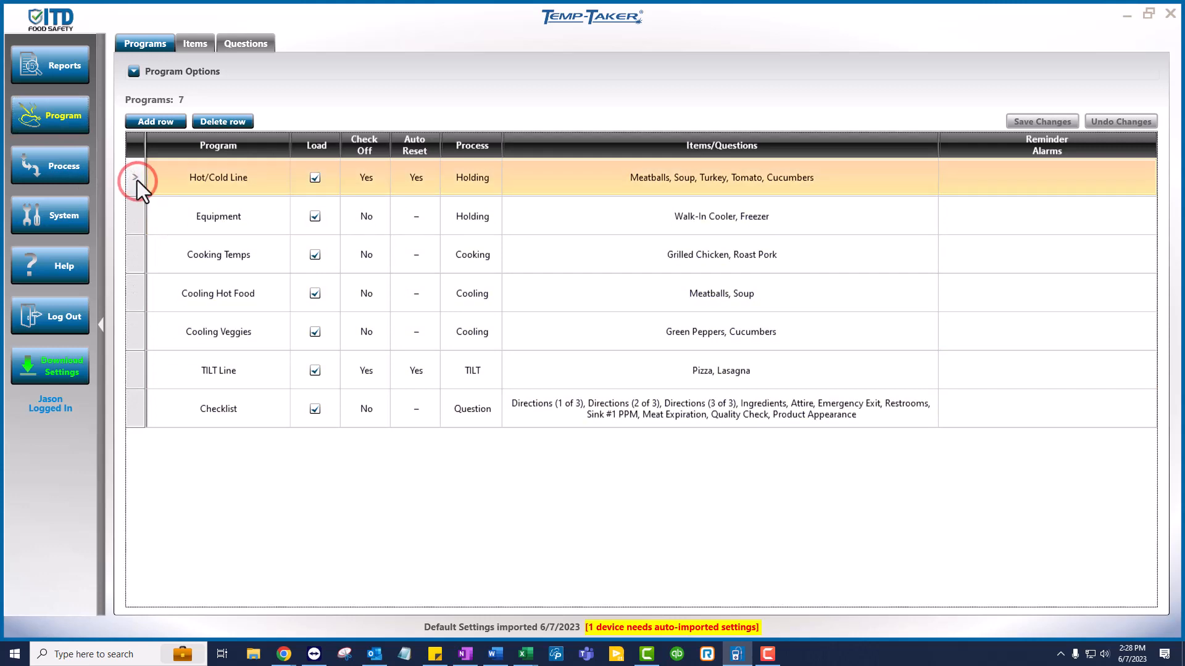
pyautogui.click(232, 118)
pyautogui.click(232, 117)
pyautogui.click(232, 118)
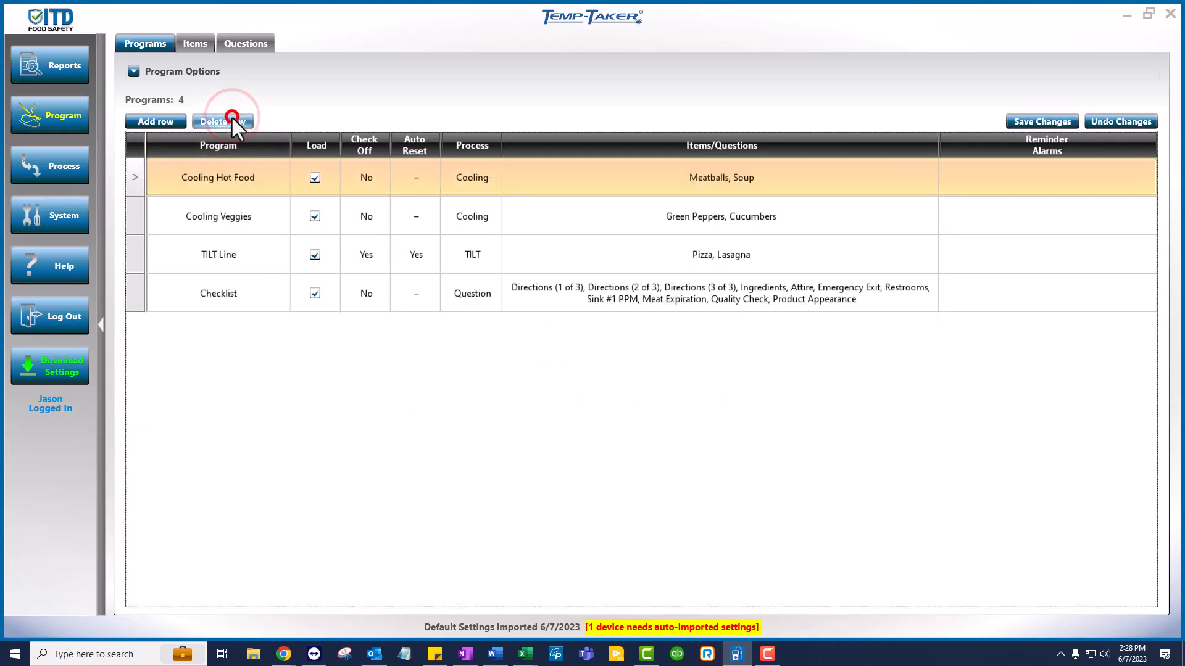
pyautogui.click(232, 117)
pyautogui.click(232, 117)
pyautogui.click(232, 117)
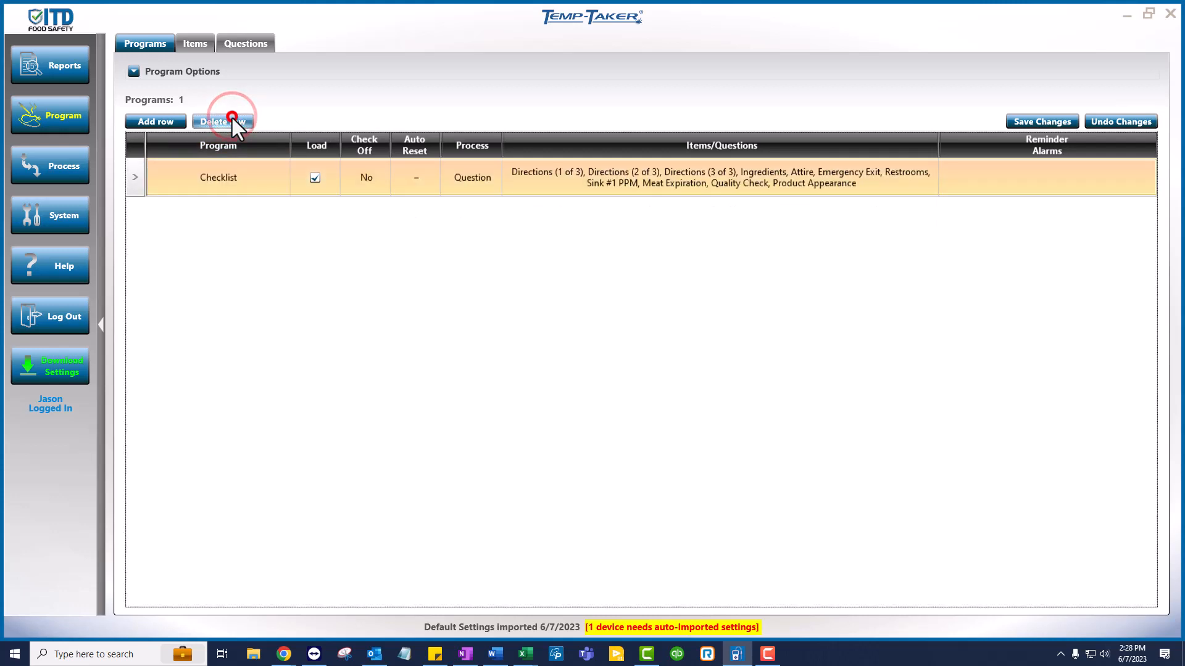
pyautogui.click(232, 117)
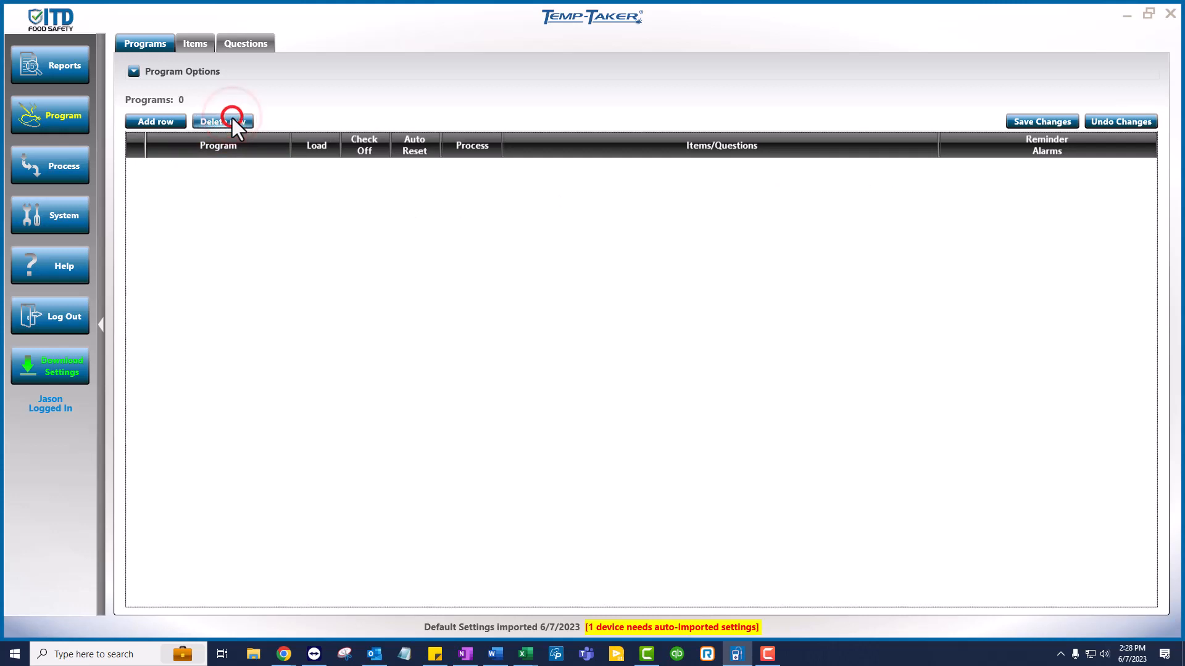
pyautogui.click(1047, 124)
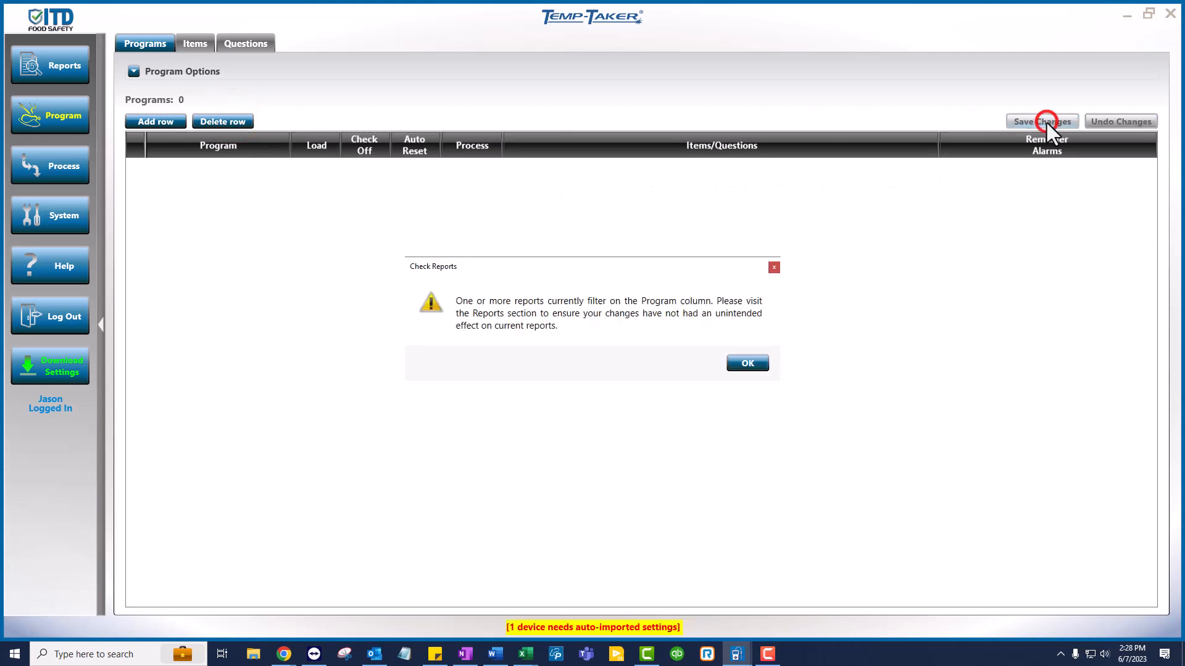
pyautogui.click(748, 363)
pyautogui.click(749, 364)
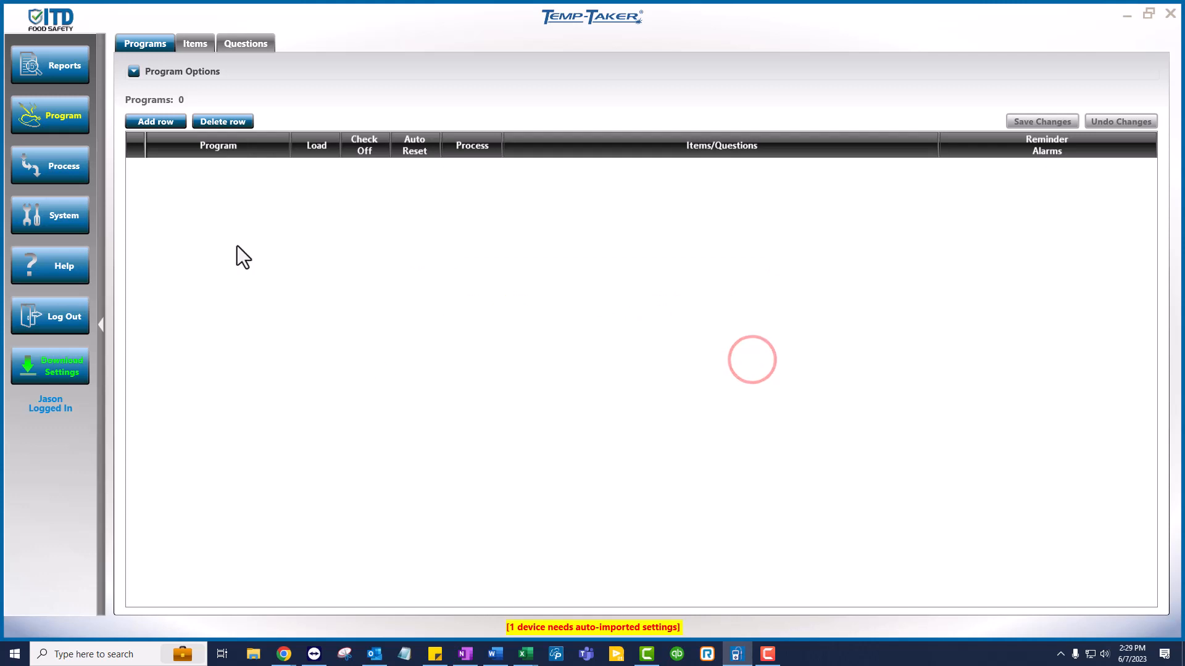
# Enable Calendar-Based Programs in the advanced program options, save, and display the calendar programs.
pyautogui.click(133, 72)
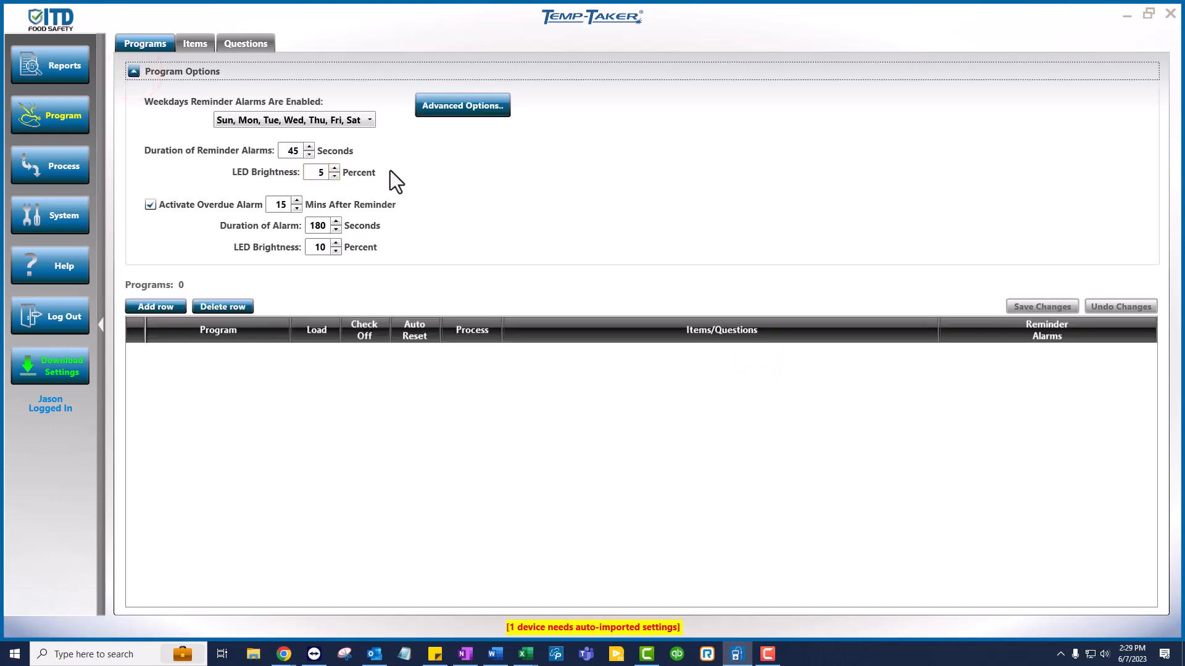
pyautogui.click(472, 108)
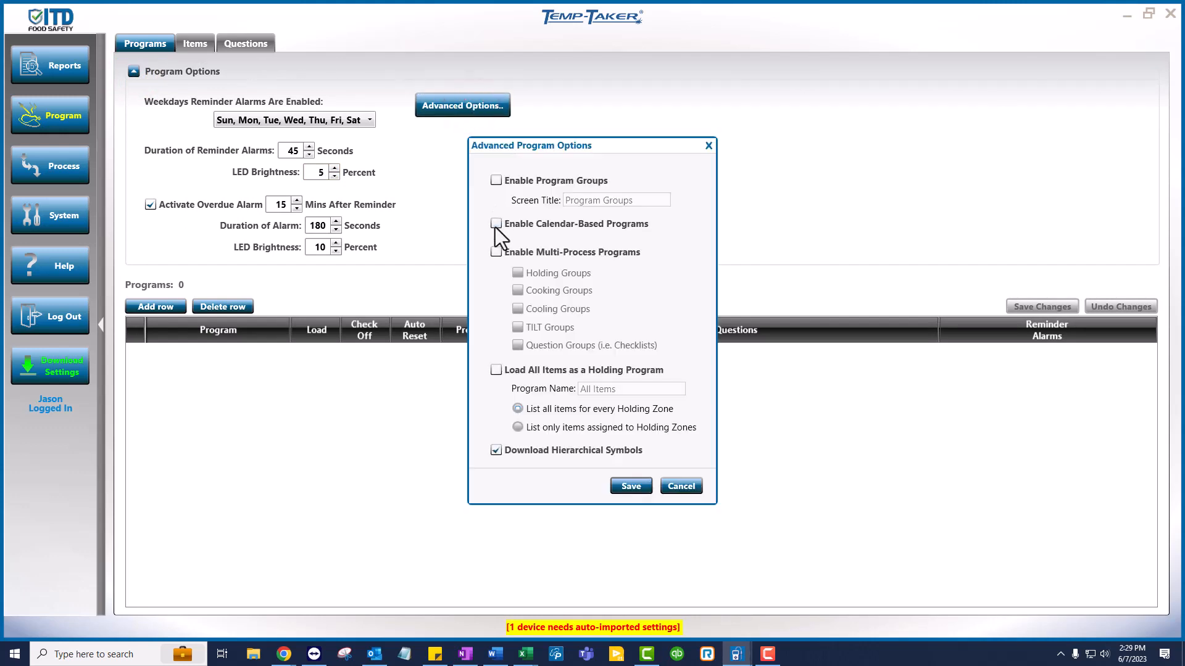
pyautogui.click(496, 224)
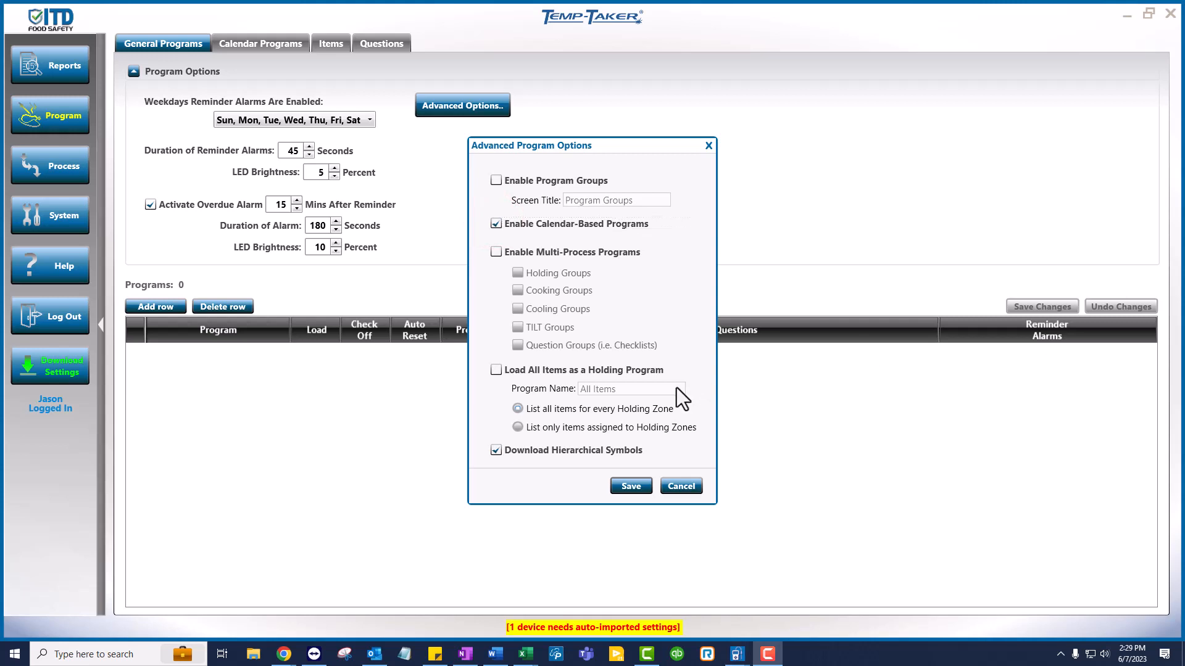
pyautogui.click(634, 487)
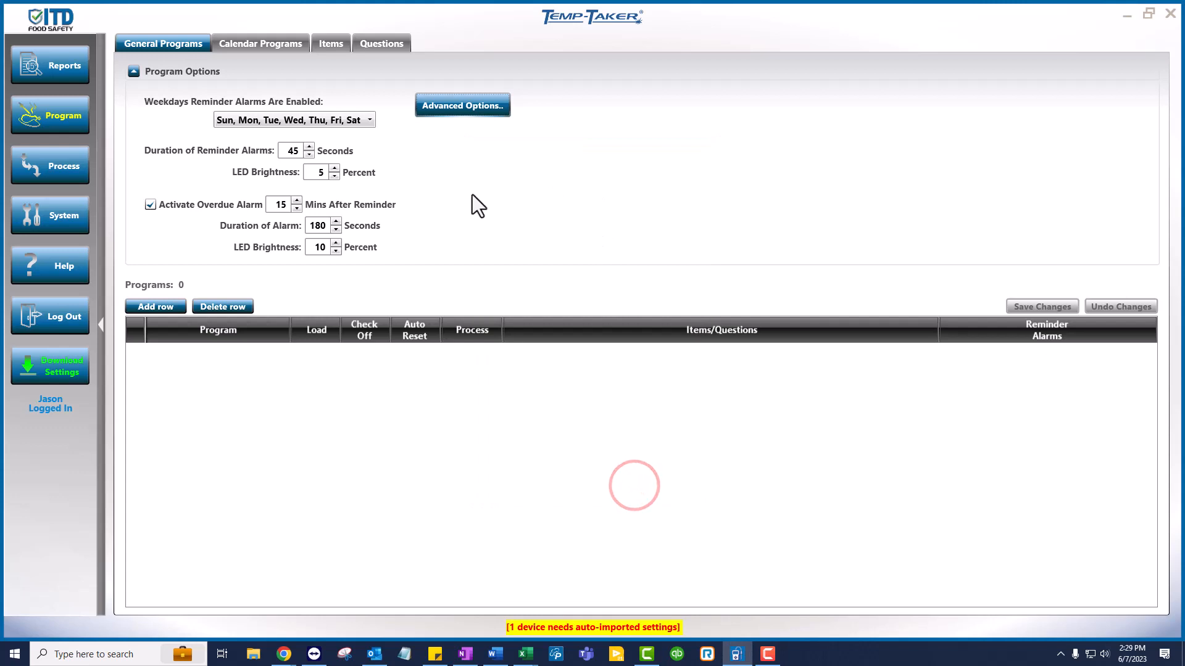
pyautogui.click(133, 72)
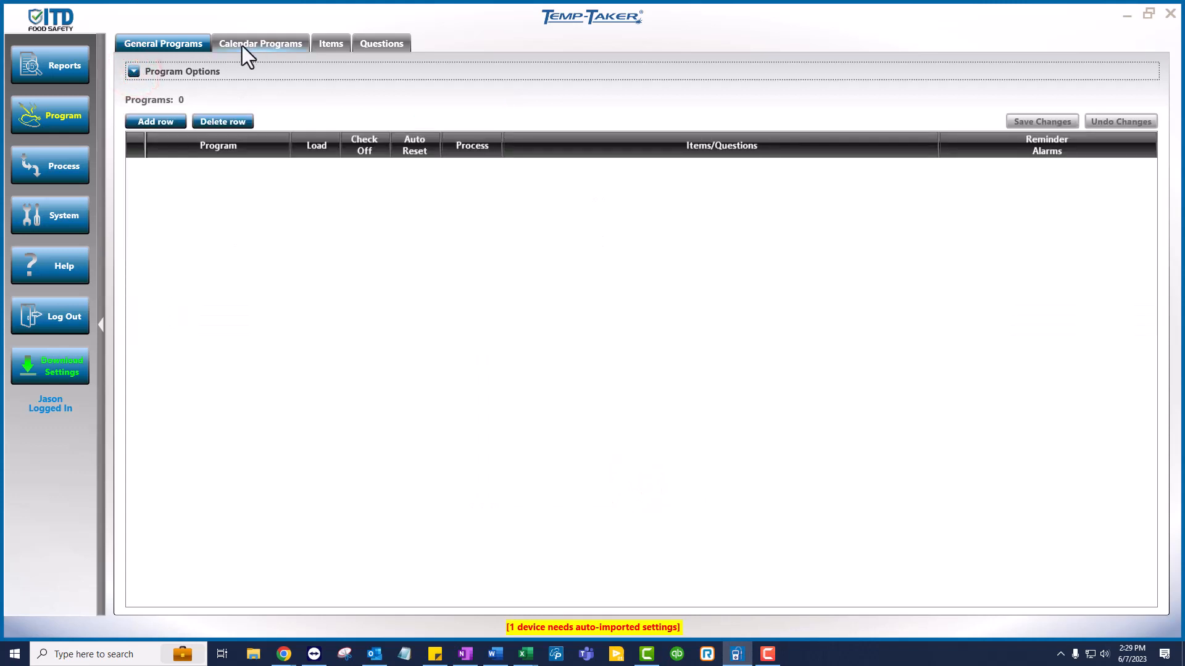
pyautogui.click(272, 42)
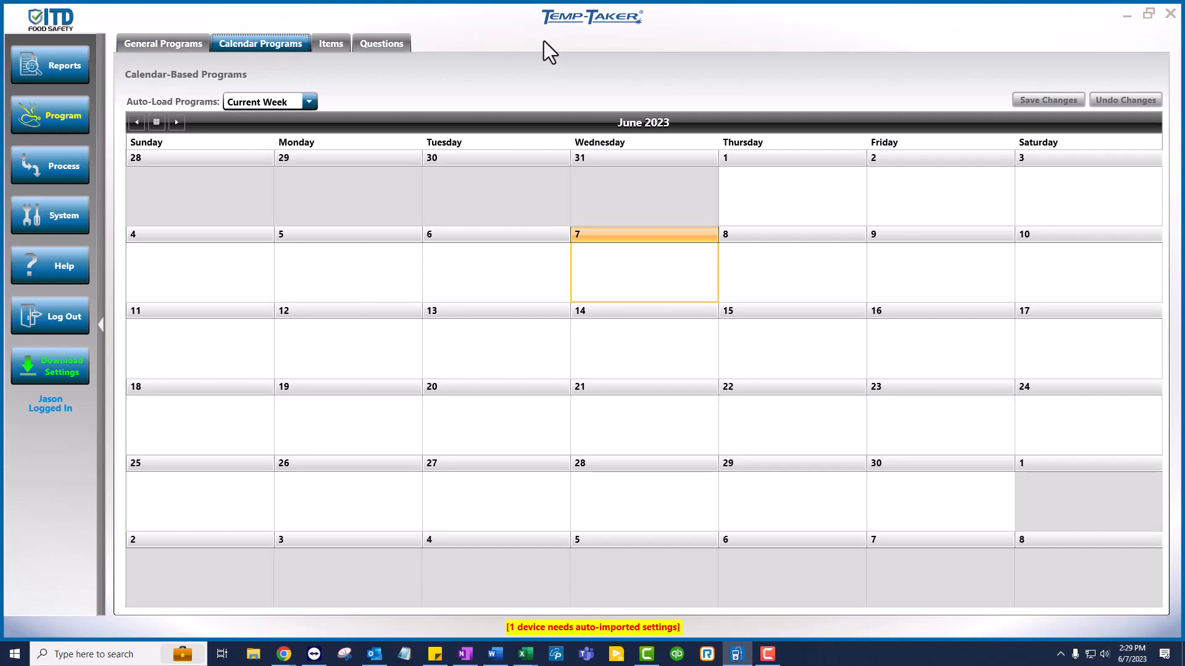
# Delete all item definitions, from Cucumbers through Walk-In Cooler, and save the changes.
pyautogui.click(332, 47)
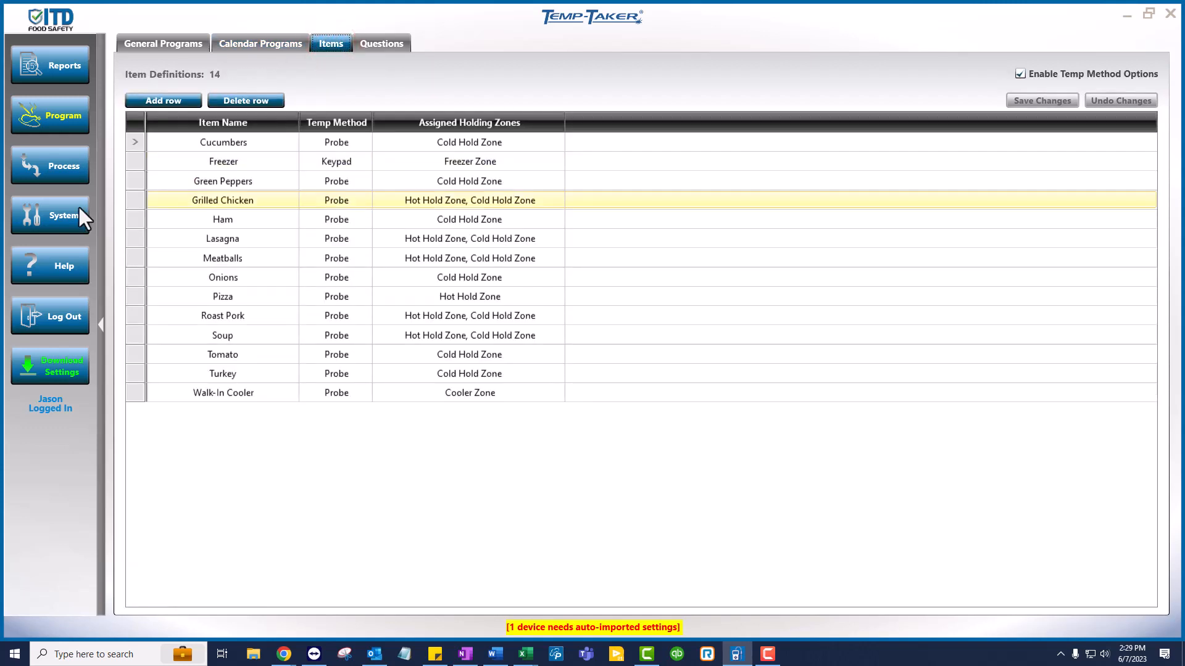
pyautogui.click(129, 144)
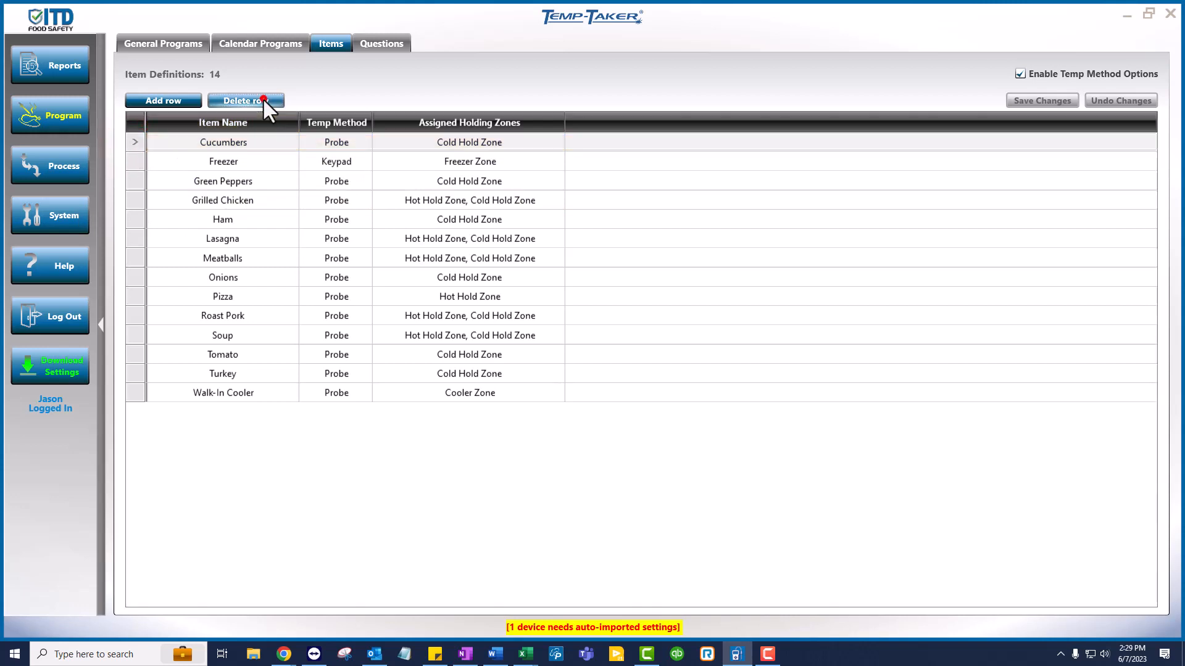
pyautogui.click(264, 99)
pyautogui.click(262, 98)
pyautogui.click(263, 98)
pyautogui.click(263, 99)
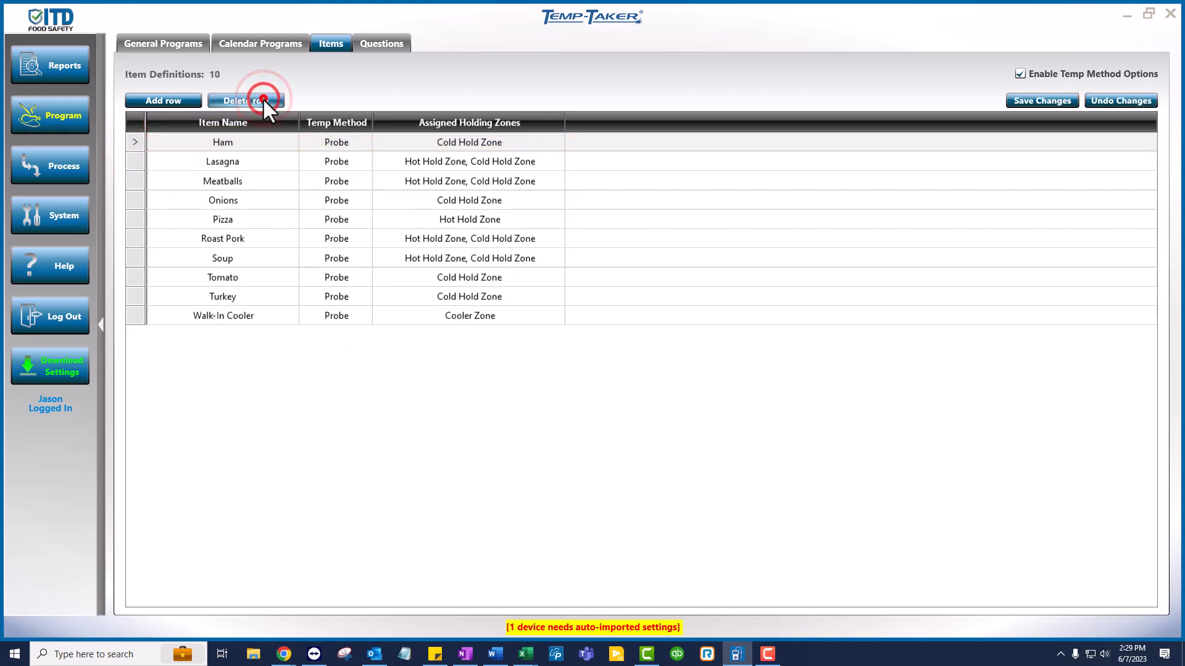
pyautogui.click(263, 99)
pyautogui.click(263, 98)
pyautogui.click(263, 98)
pyautogui.click(262, 98)
pyautogui.click(263, 98)
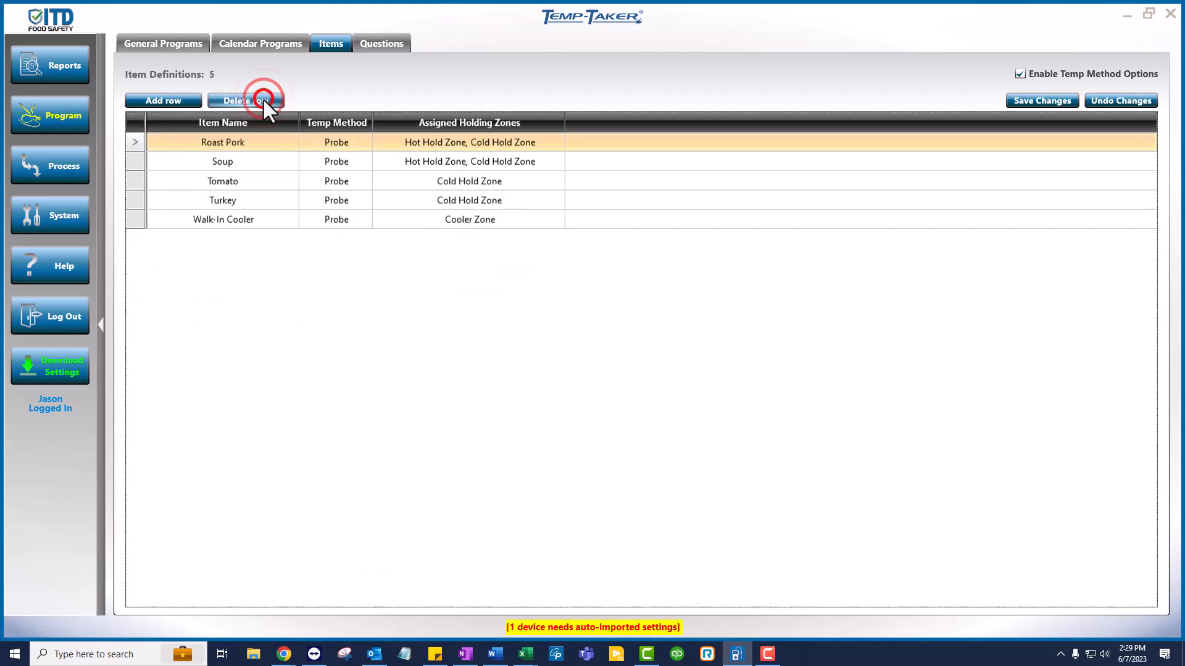
pyautogui.click(262, 98)
pyautogui.click(263, 98)
pyautogui.click(262, 97)
pyautogui.click(262, 98)
pyautogui.click(263, 98)
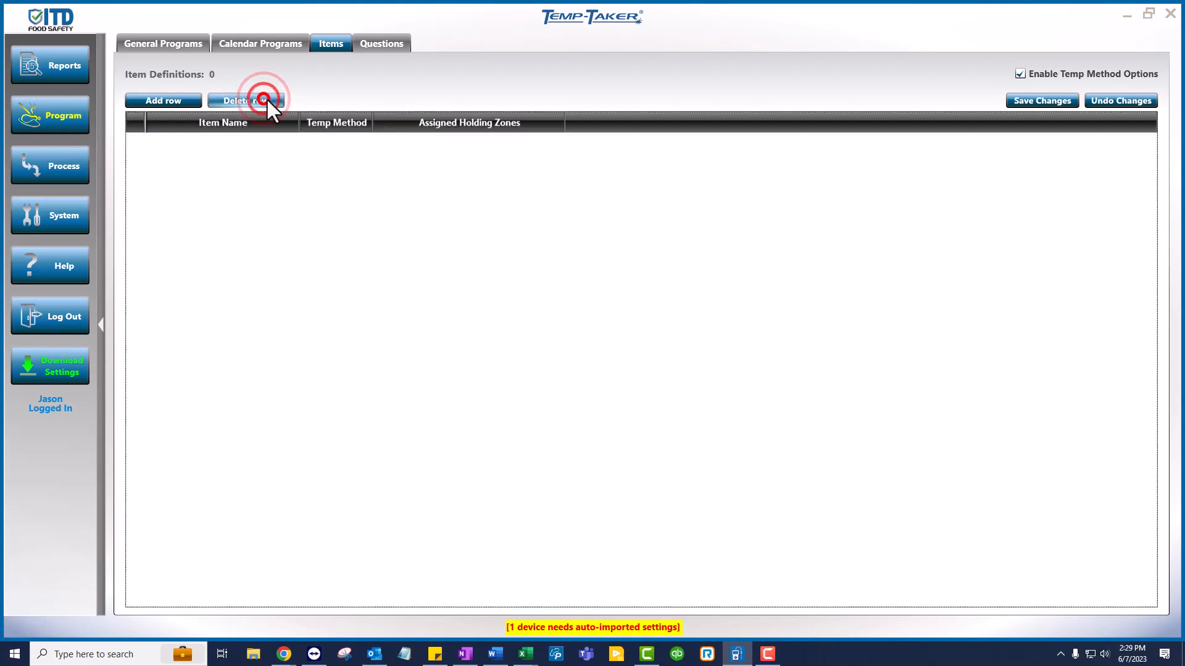
pyautogui.click(1024, 100)
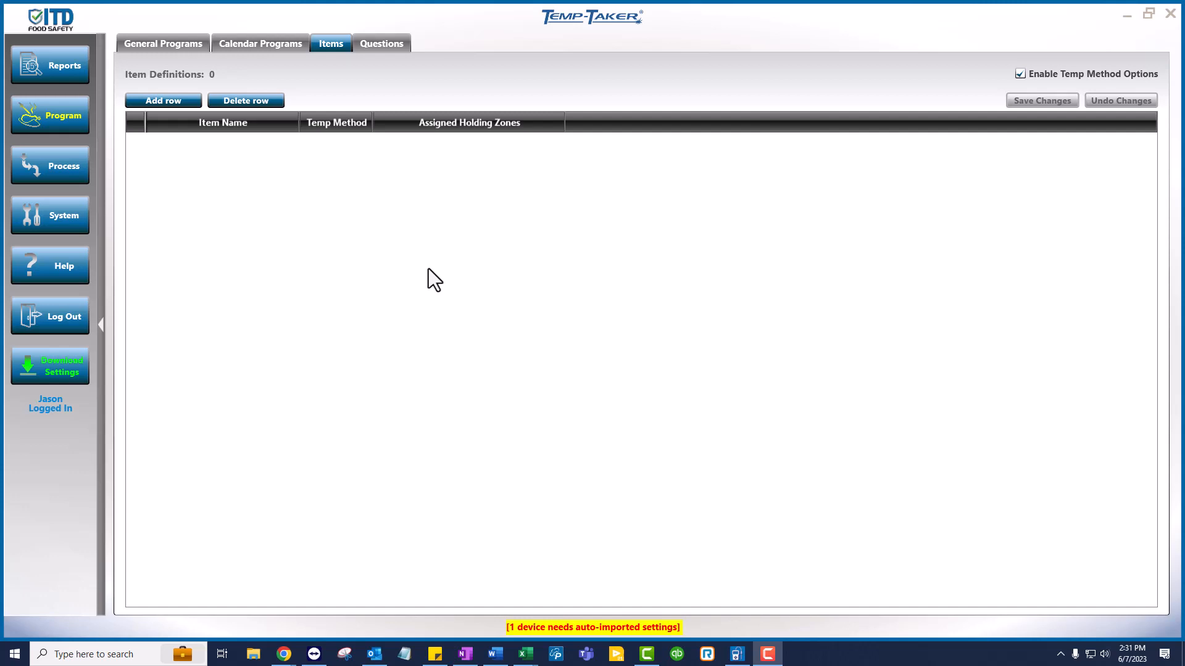
# Add an item row and paste the copied Excel menu entries into the item list as rows, reviewing the imported names.
pyautogui.click(165, 100)
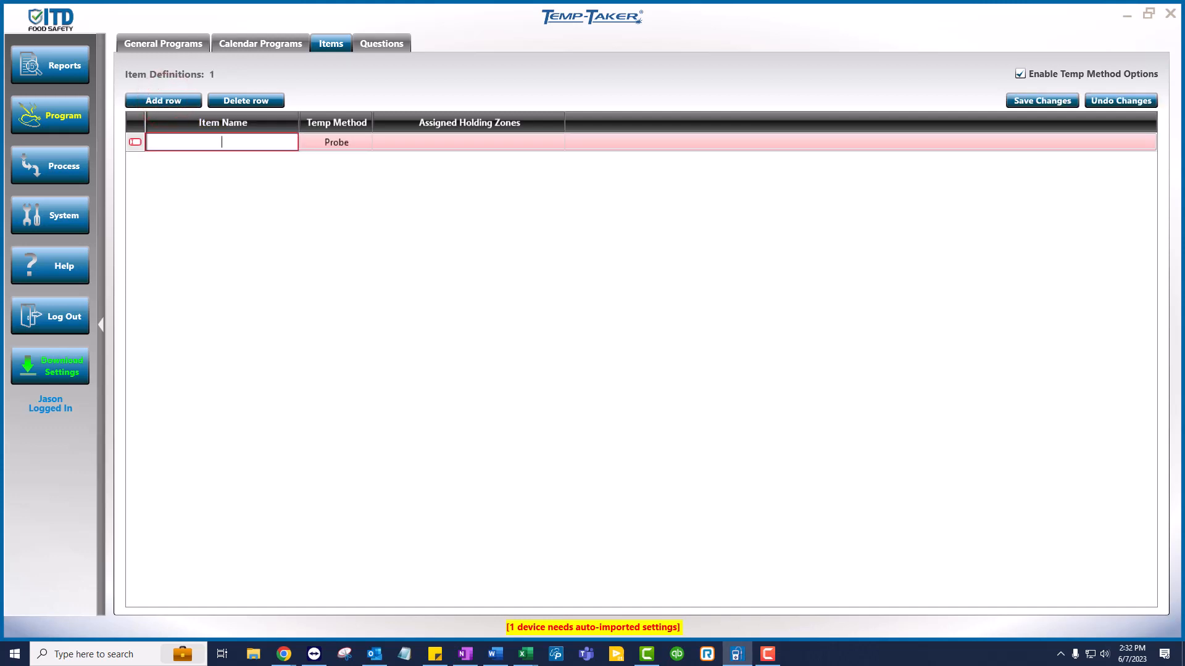
pyautogui.hotkey('alt', 'Tab')
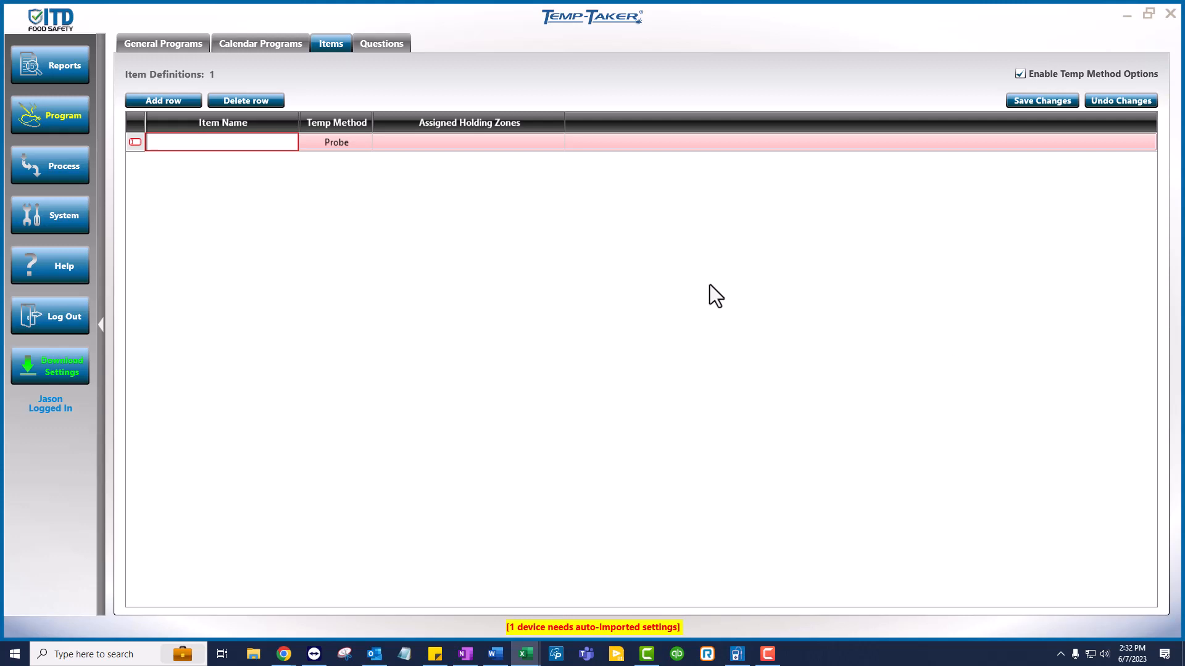
pyautogui.rightClick(134, 143)
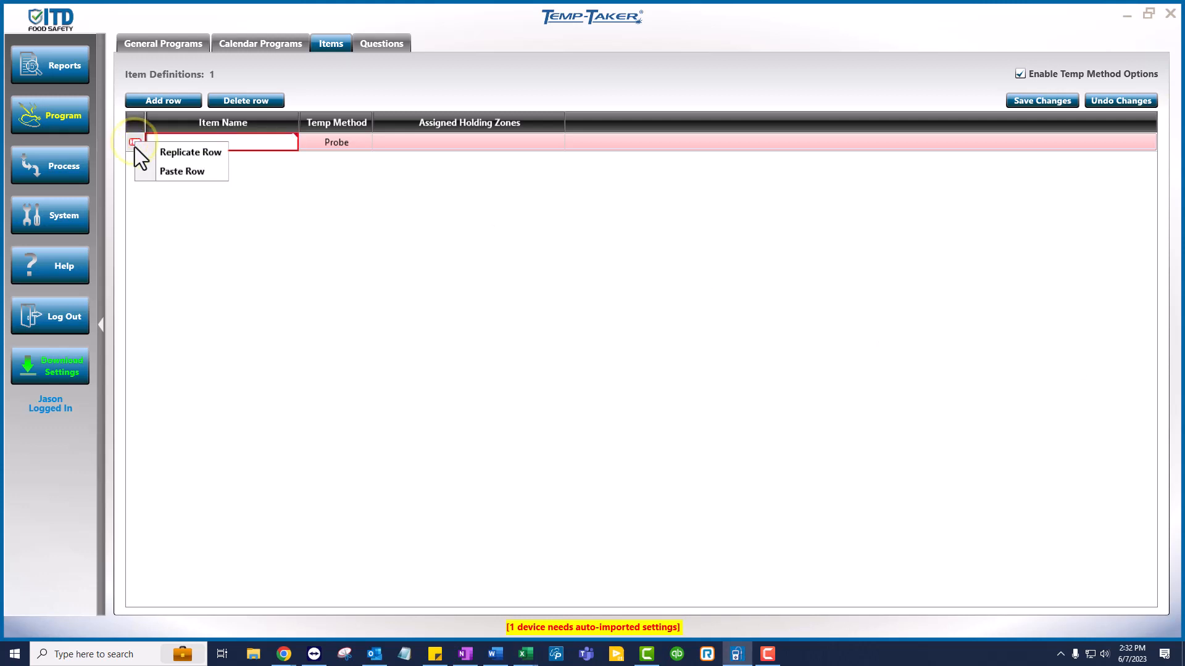
pyautogui.click(163, 167)
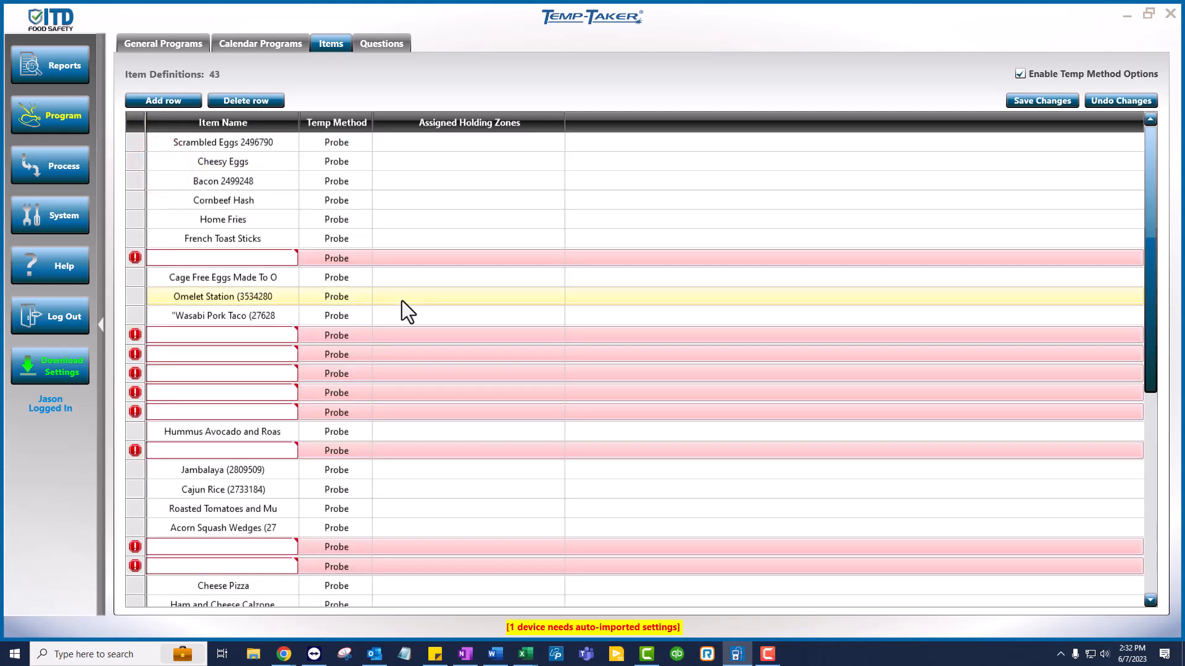
pyautogui.scroll(-6, 417, 475)
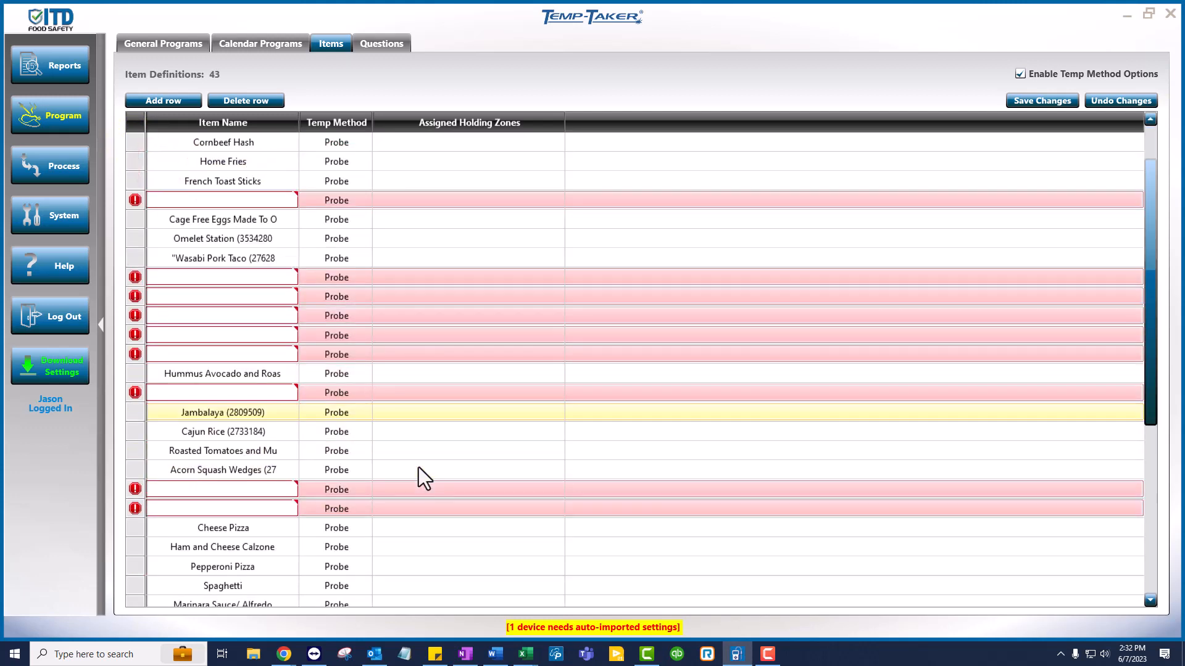
pyautogui.scroll(6, 268, 475)
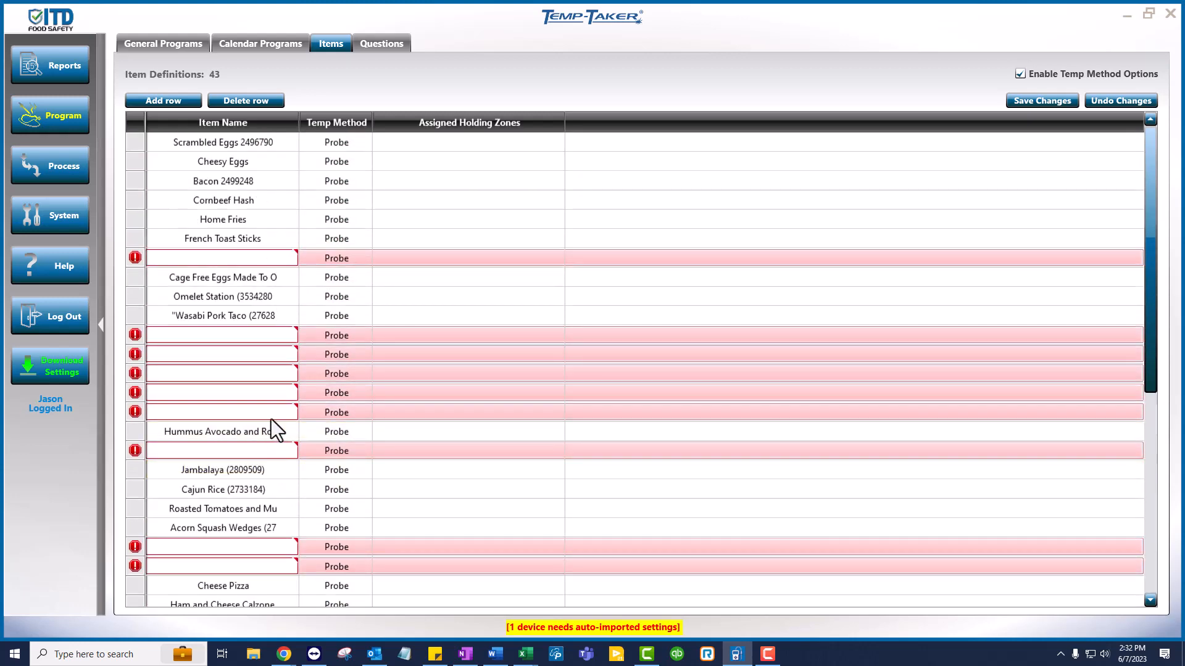
# Bring the Excel workbook back beside the item list and check the blank Monday cells B26 and B38 in the copied range.
pyautogui.click(1183, 25)
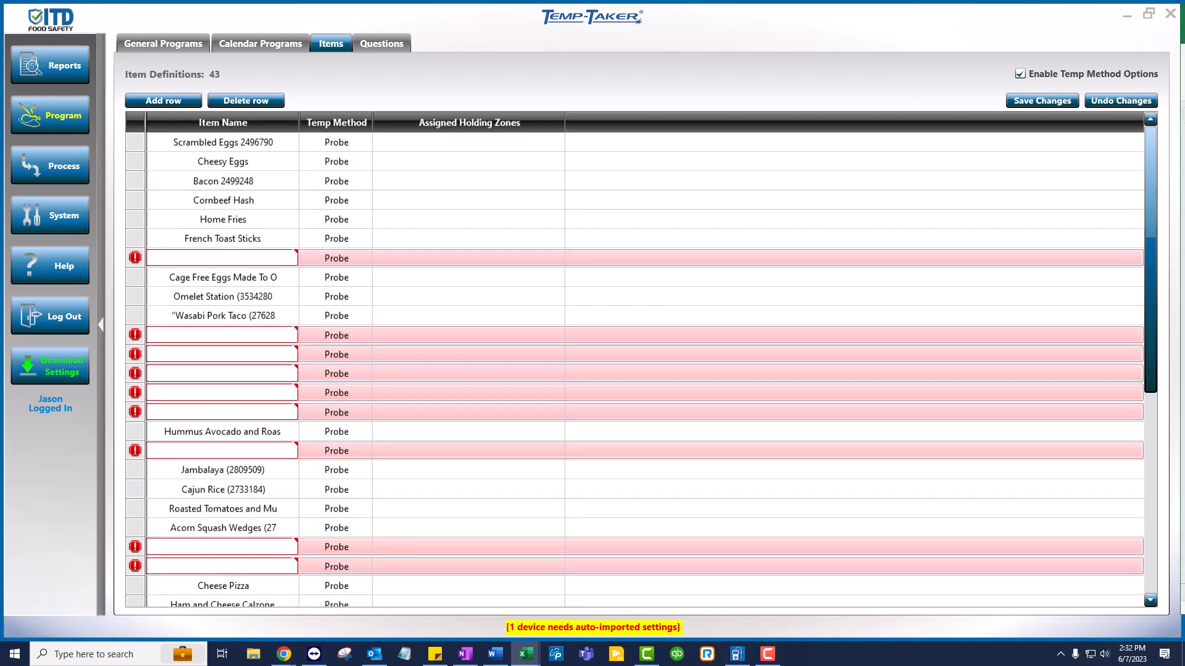
pyautogui.moveTo(1182, 50); pyautogui.dragTo(575, 46)
pyautogui.click(647, 282)
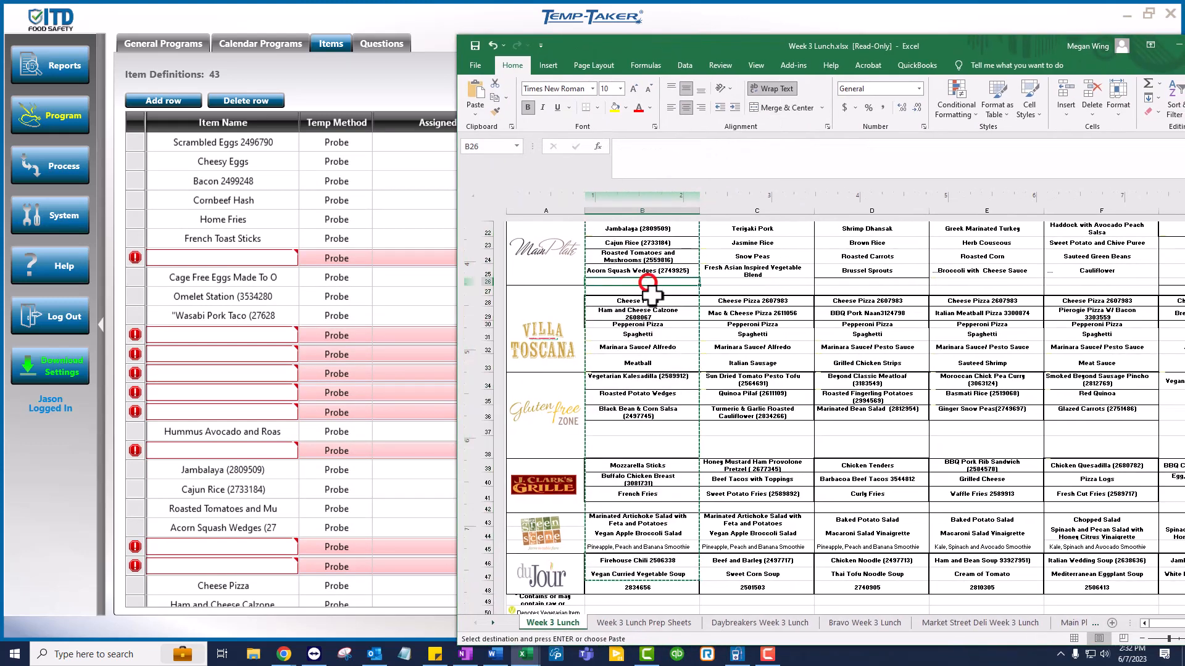
pyautogui.click(657, 440)
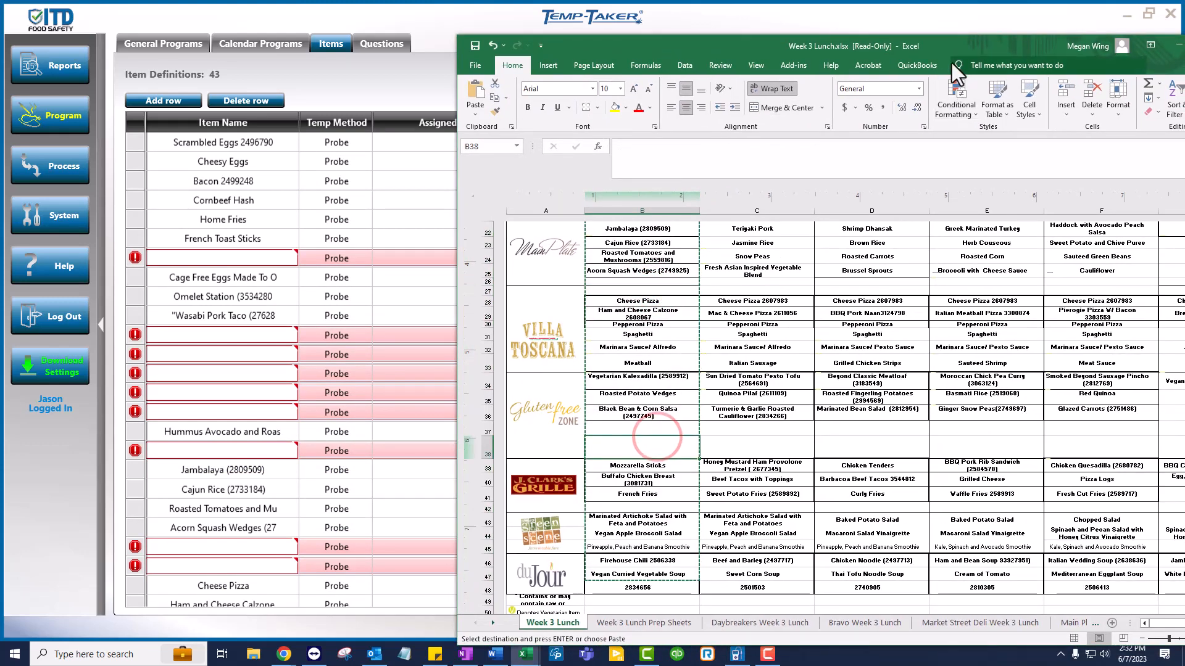
# Move the Excel workbook aside and delete the blank item rows after French Toast Sticks and after Wasabi Pork Taco.
pyautogui.moveTo(956, 46); pyautogui.dragTo(1184, 90)
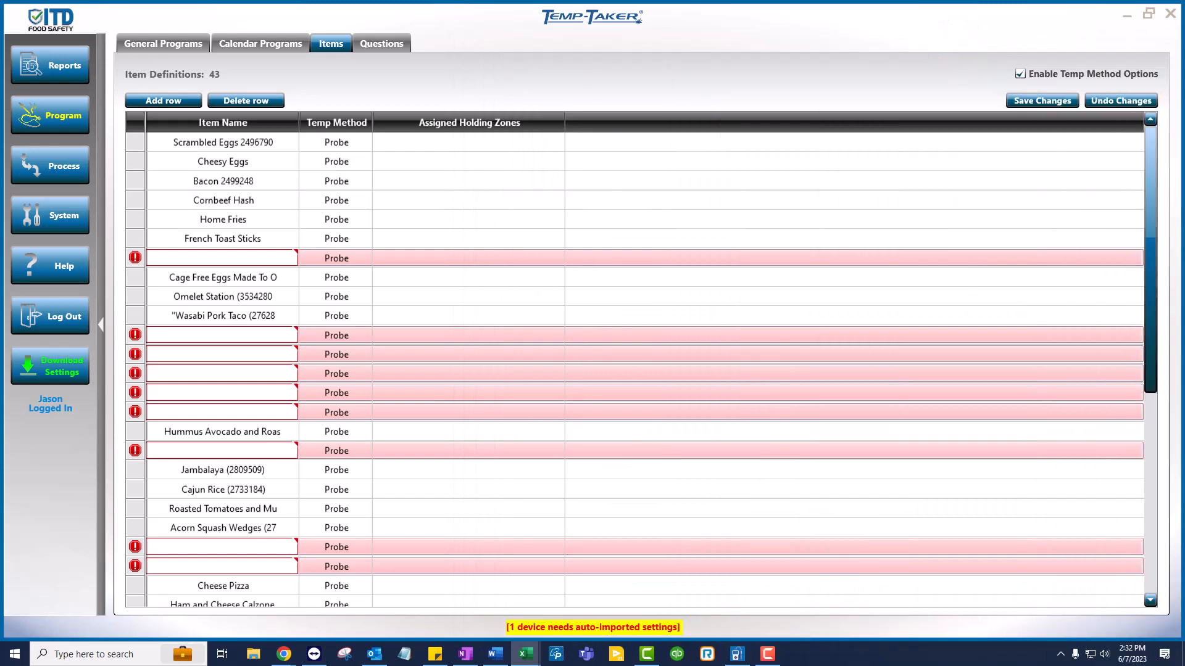
pyautogui.click(132, 257)
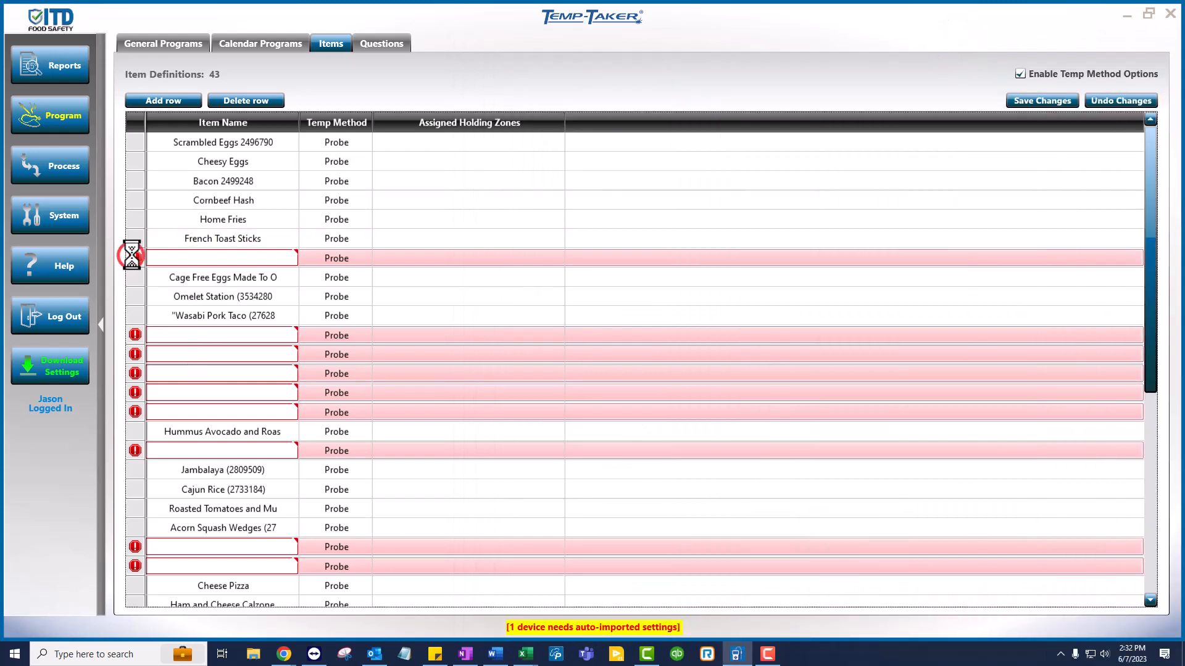
pyautogui.click(249, 100)
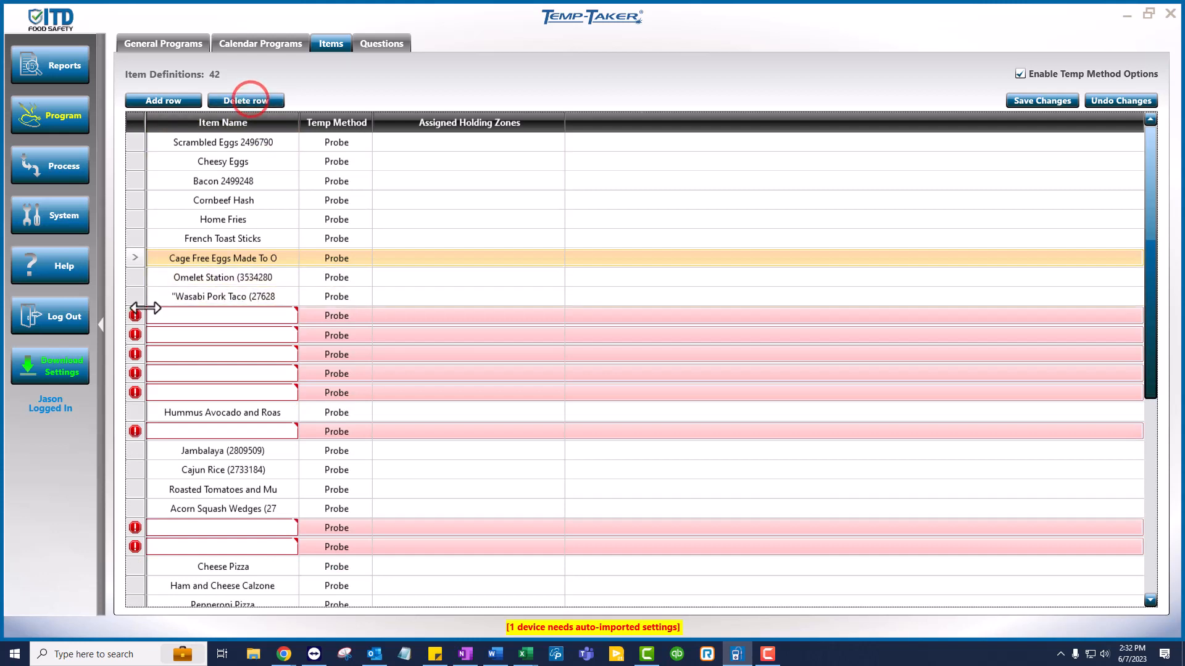
pyautogui.click(135, 313)
pyautogui.click(242, 98)
pyautogui.click(243, 98)
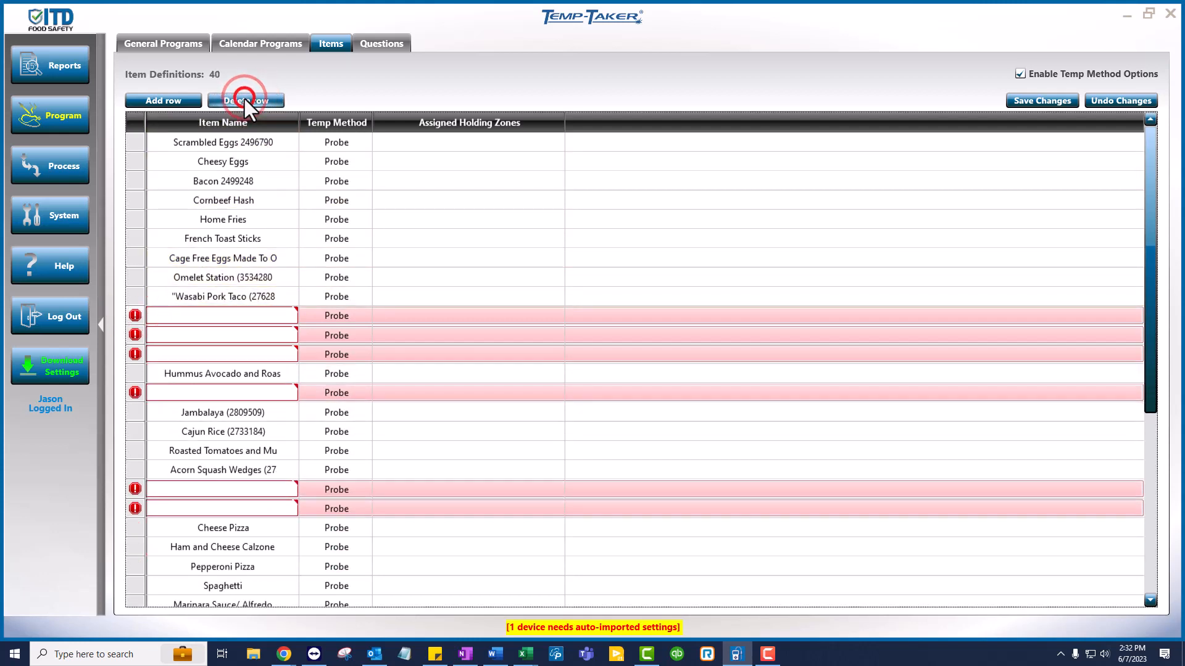
pyautogui.click(243, 98)
pyautogui.click(243, 97)
pyautogui.click(244, 97)
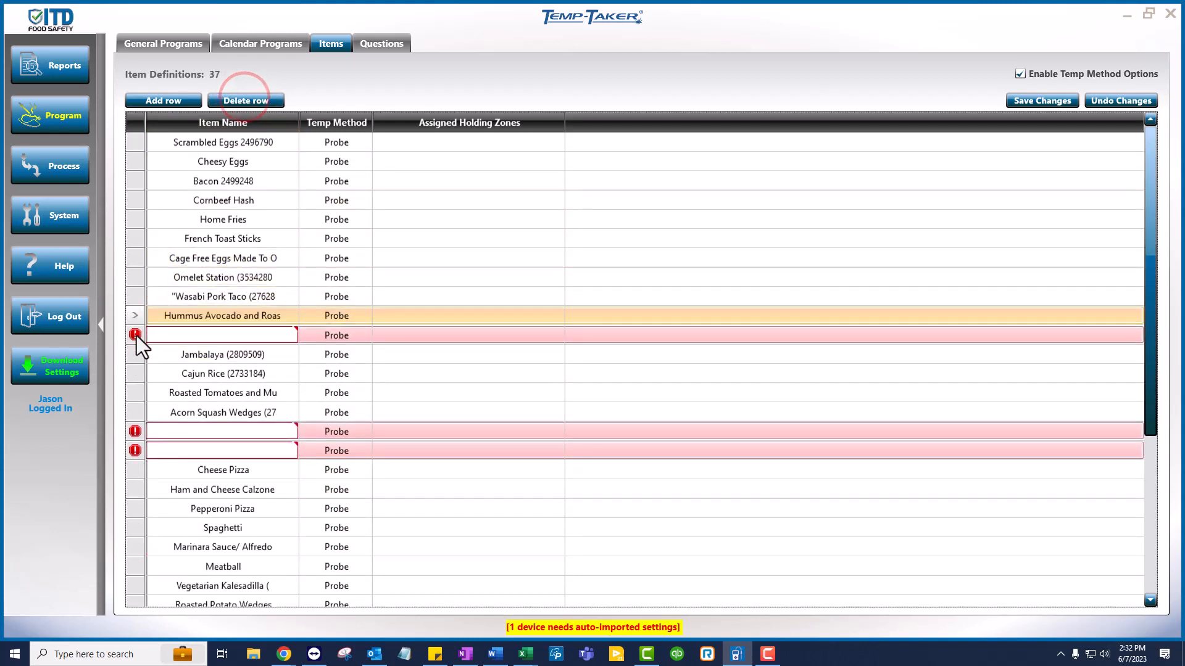
# Delete the blank item rows after Hummus Avocado and Roas and after Acorn Squash Wedges.
pyautogui.click(135, 335)
pyautogui.click(243, 99)
pyautogui.click(237, 333)
pyautogui.scroll(-3, 158, 352)
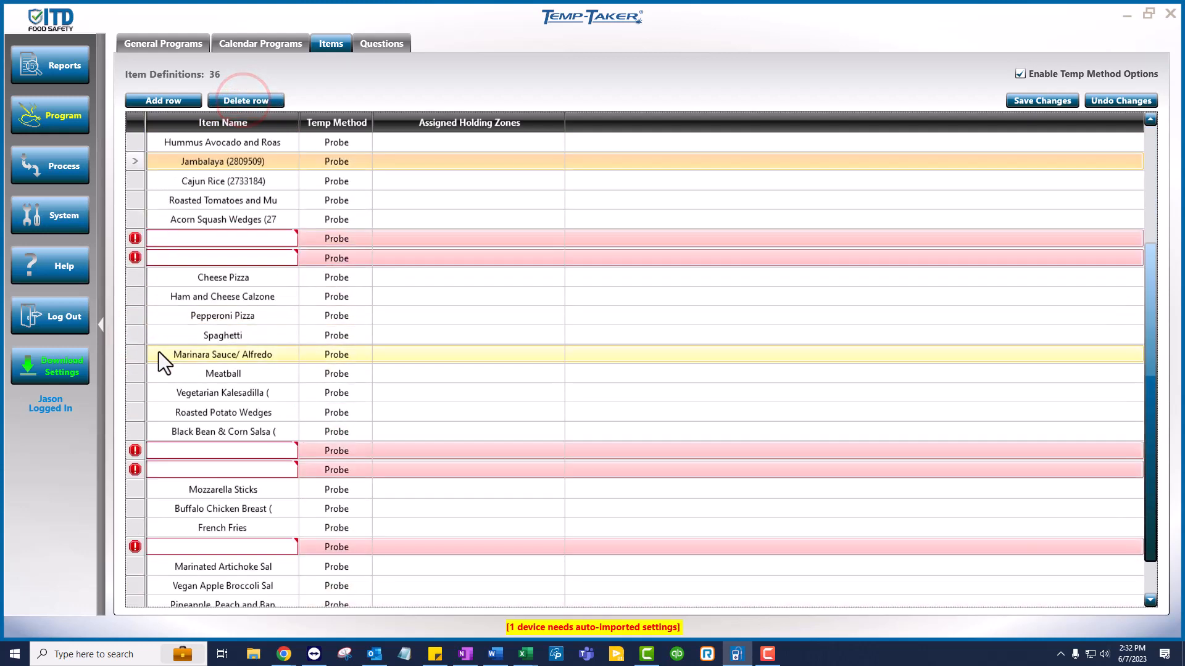
pyautogui.click(134, 238)
pyautogui.click(228, 100)
pyautogui.click(230, 97)
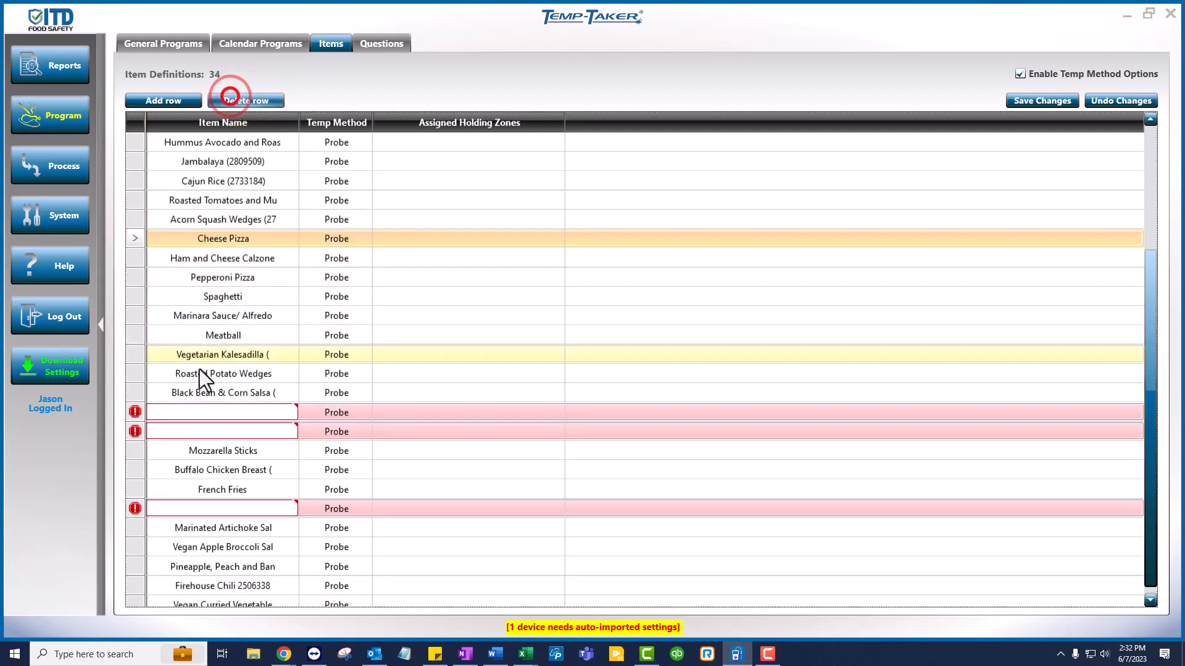
# Delete the blank item rows after Black Bean & Corn Salsa and after French Fries.
pyautogui.click(135, 413)
pyautogui.click(254, 100)
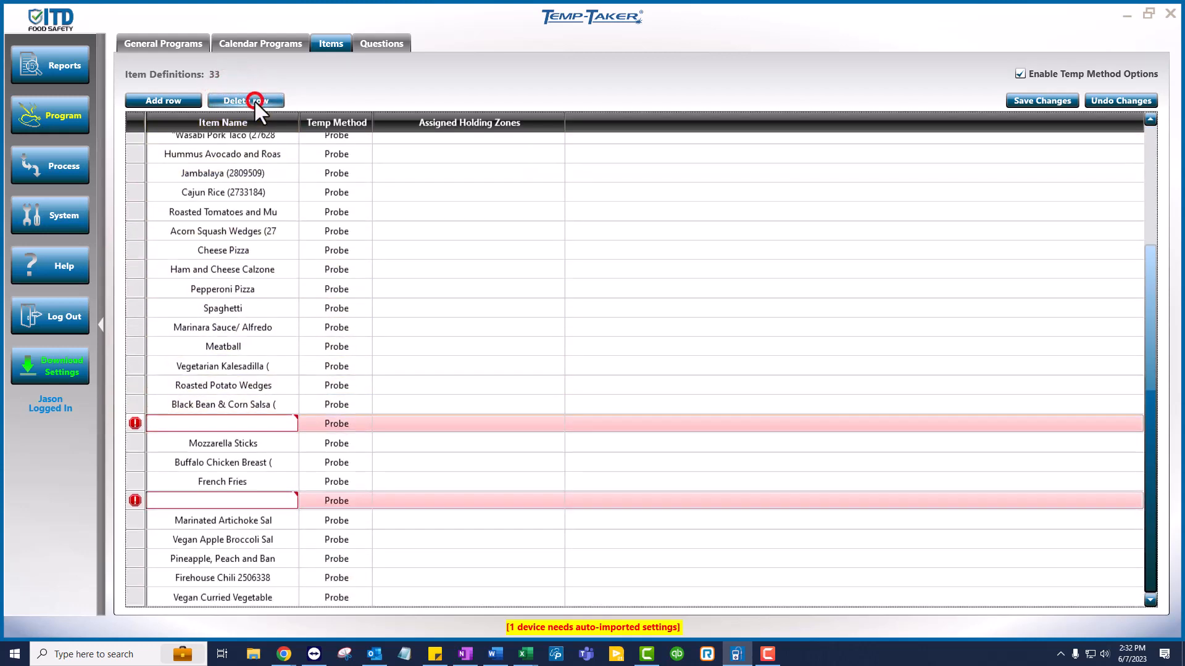
pyautogui.click(135, 500)
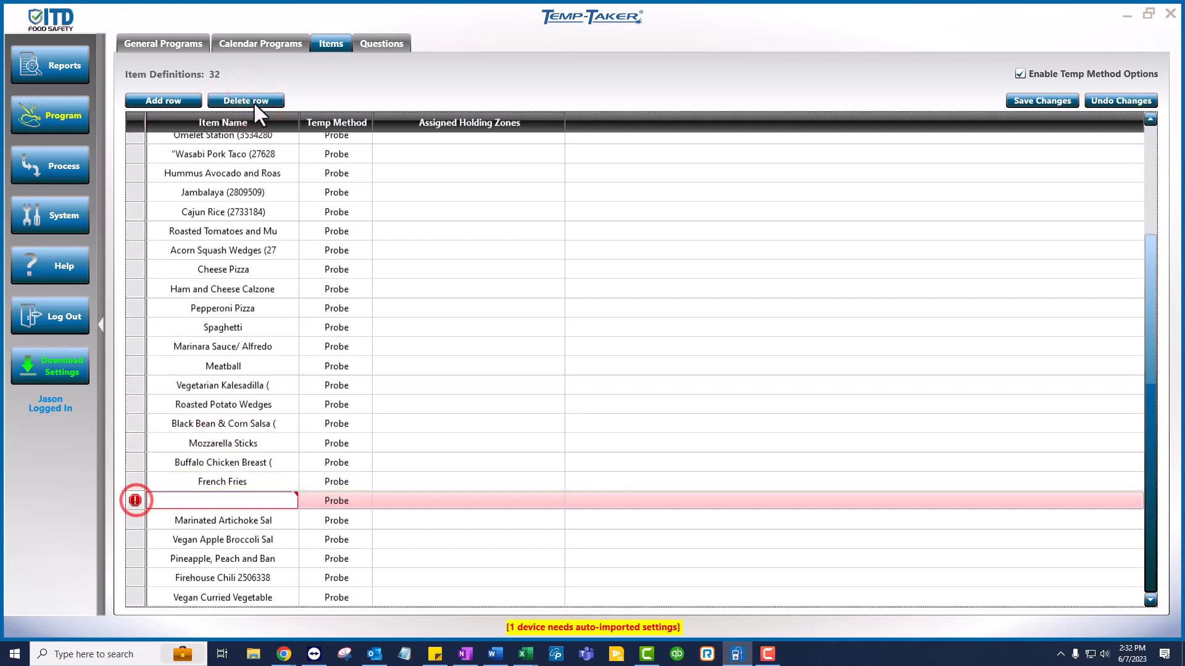
pyautogui.click(254, 100)
# Remove the trailing item codes from the Scrambled Eggs and Bacon item names.
pyautogui.scroll(3, 413, 467)
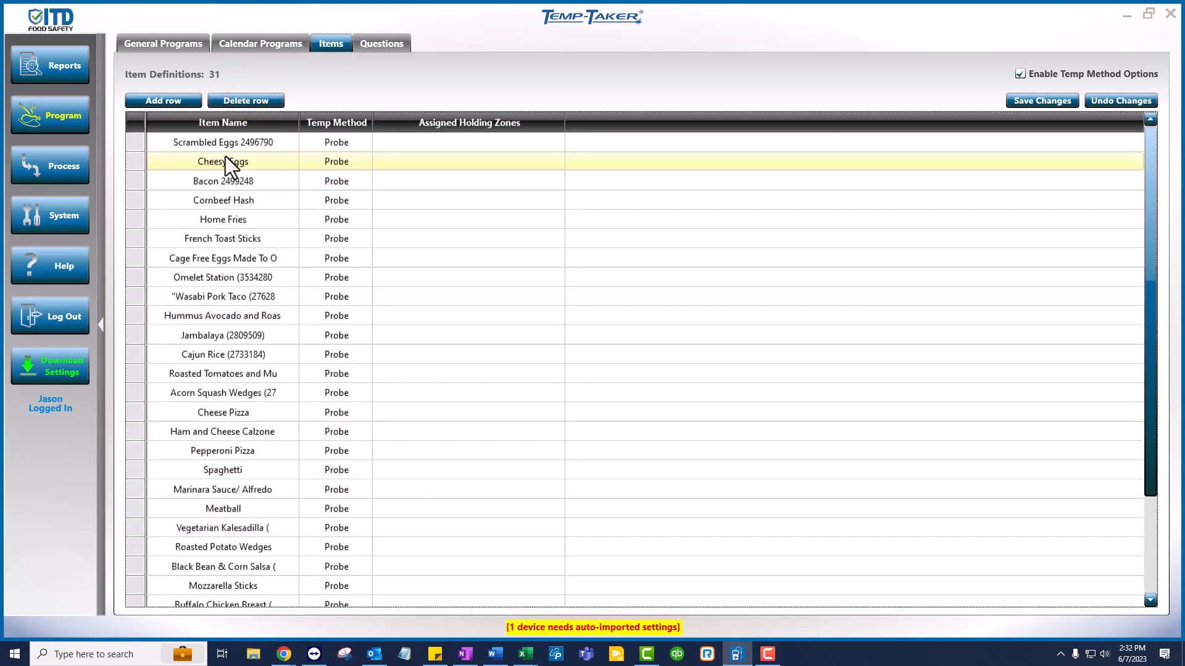
pyautogui.click(226, 141)
pyautogui.moveTo(240, 141); pyautogui.dragTo(279, 142)
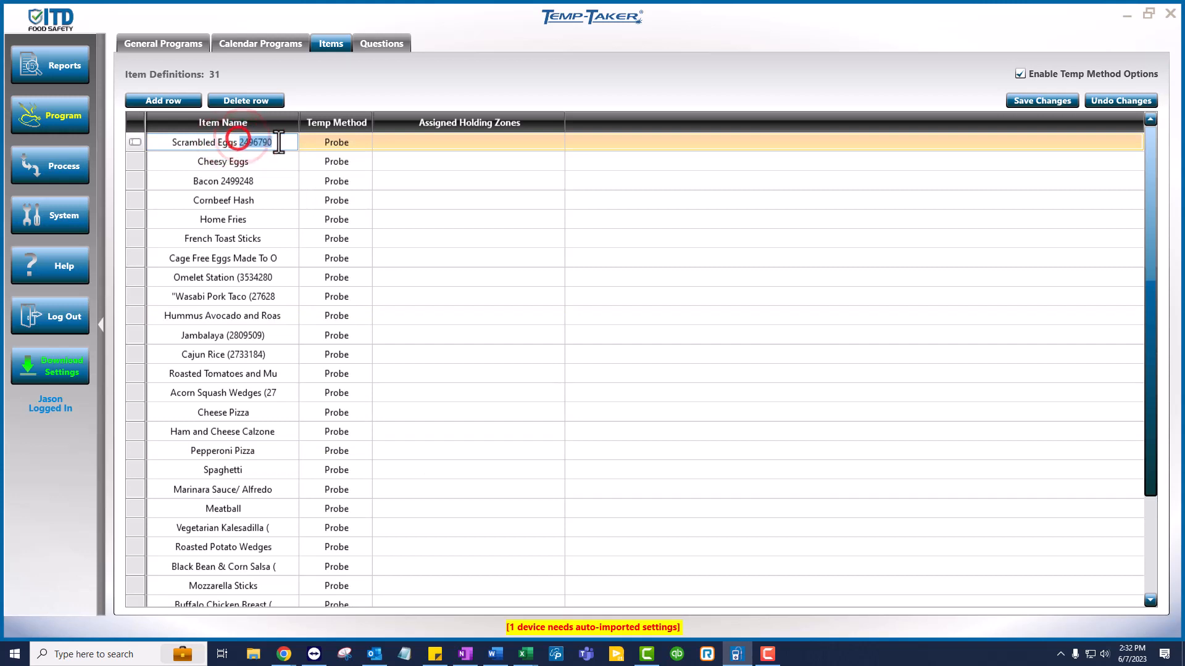
pyautogui.press('BackSpace')
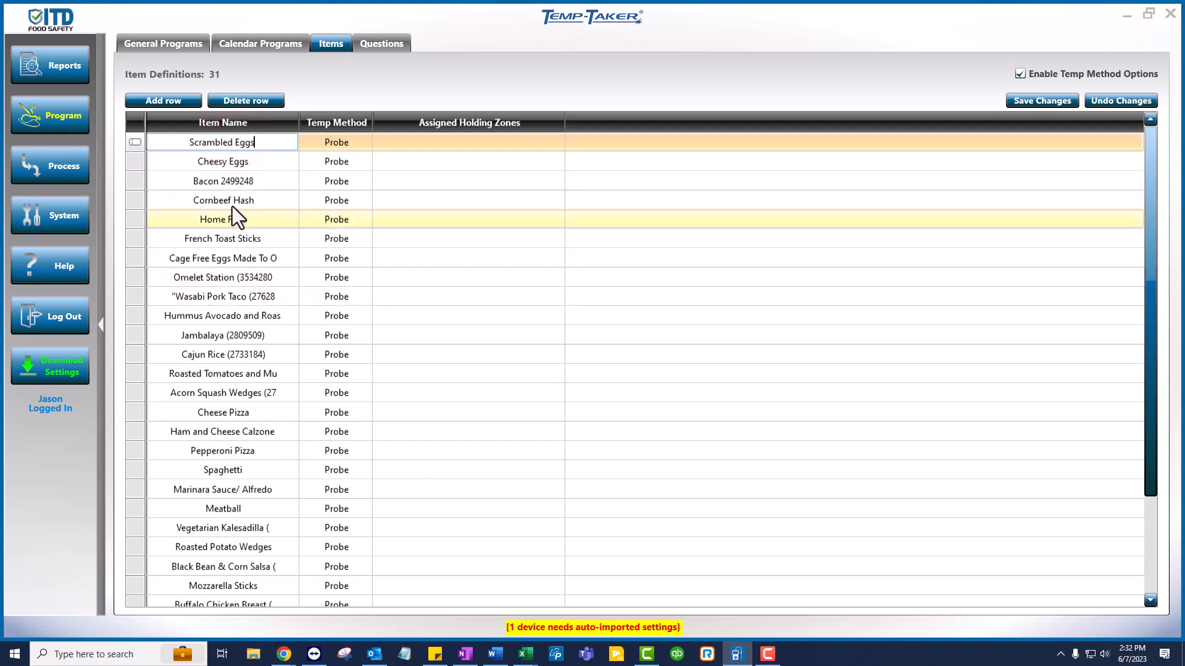
pyautogui.click(231, 179)
pyautogui.moveTo(221, 180); pyautogui.dragTo(258, 180)
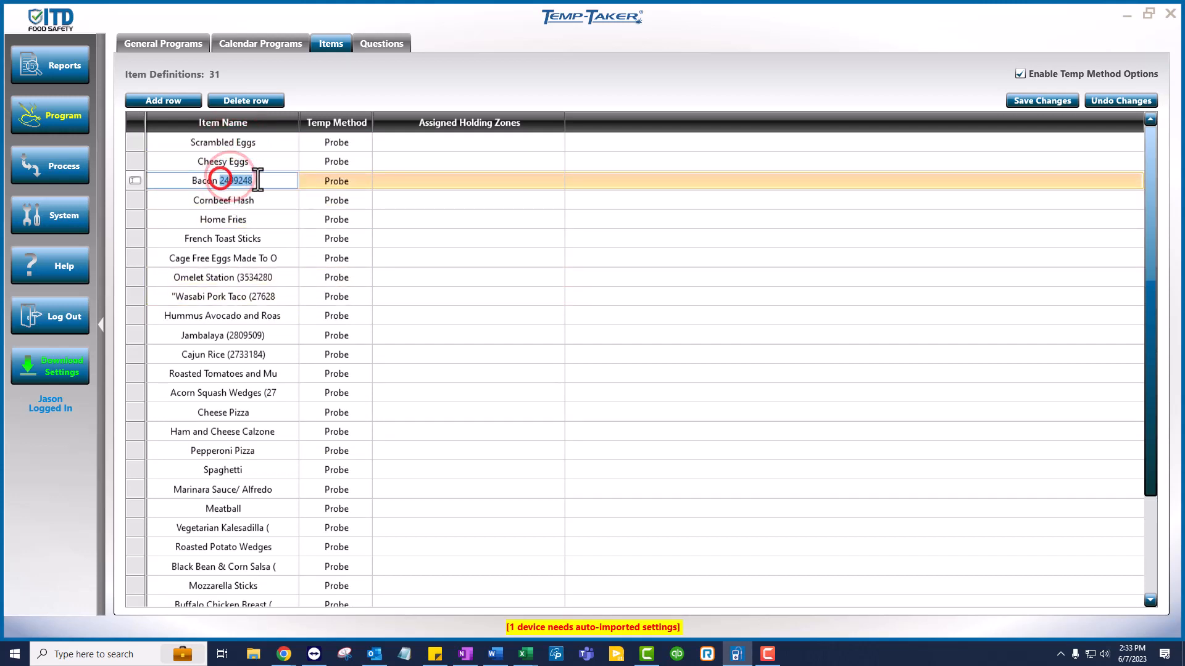
pyautogui.press('BackSpace')
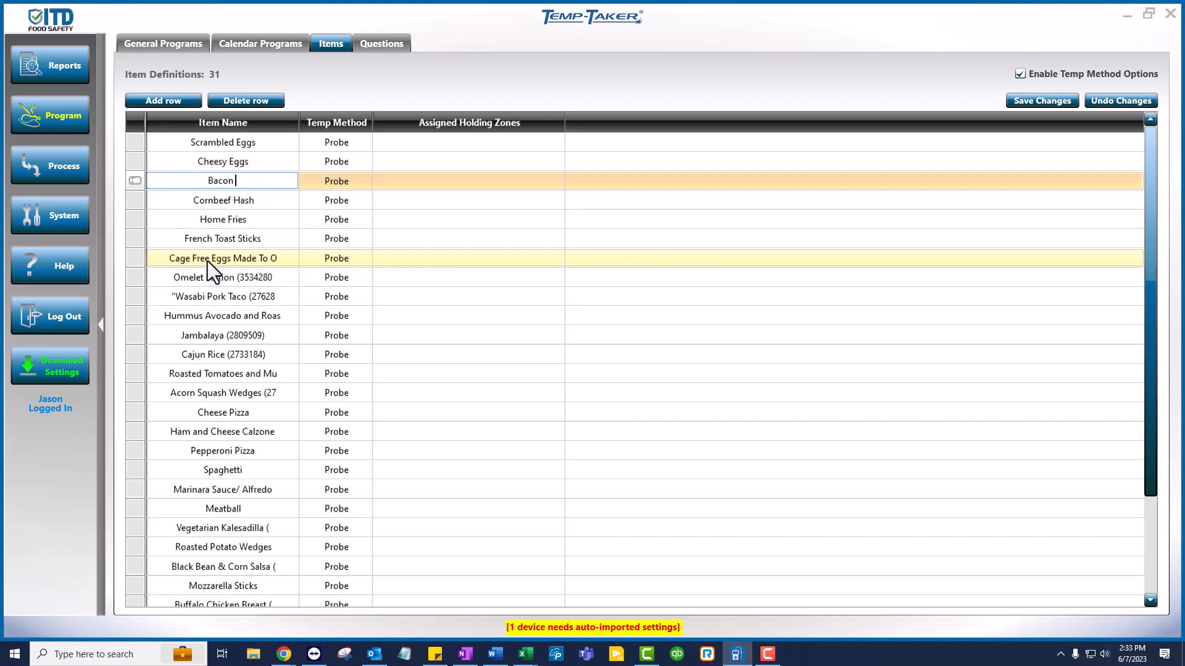
# Shorten the made-to-order eggs item to Cage Free Eggs and strip the code from Omelet Station.
pyautogui.click(217, 261)
pyautogui.click(232, 257)
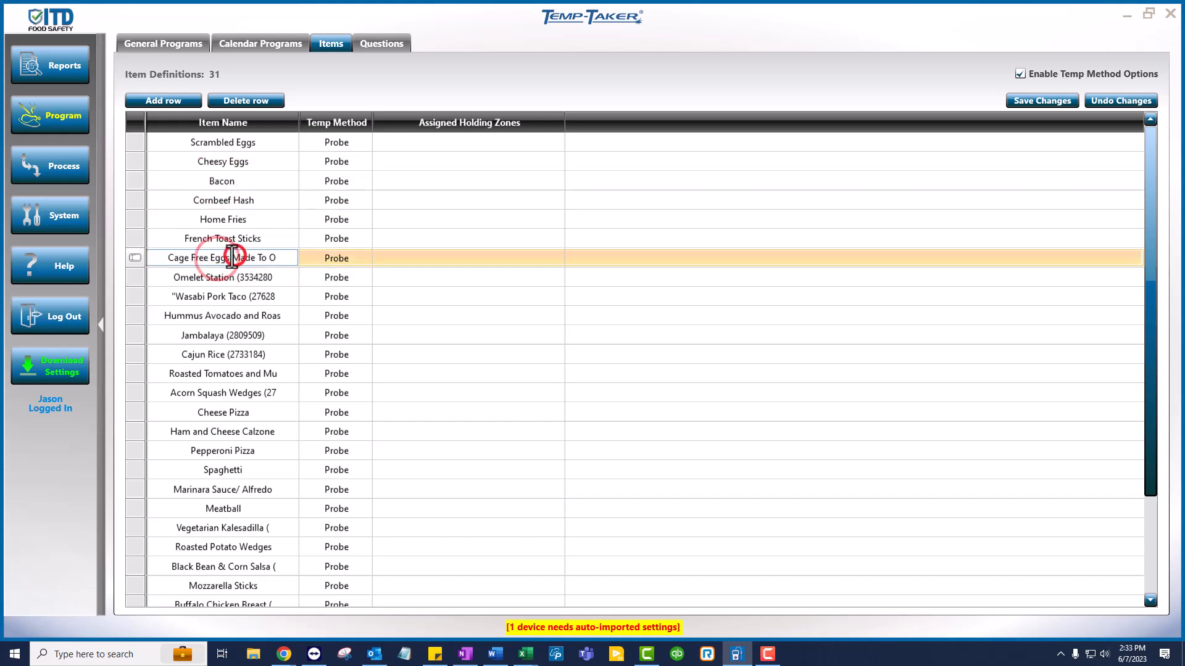
pyautogui.moveTo(232, 256); pyautogui.dragTo(274, 296)
pyautogui.press('BackSpace')
pyautogui.click(238, 277)
pyautogui.press('BackSpace')
# Clean up two item names to read Wasabi Pork Taco and Jambalaya, removing the codes and the stray leading quotation mark.
pyautogui.click(246, 298)
pyautogui.click(246, 298)
pyautogui.press('BackSpace')
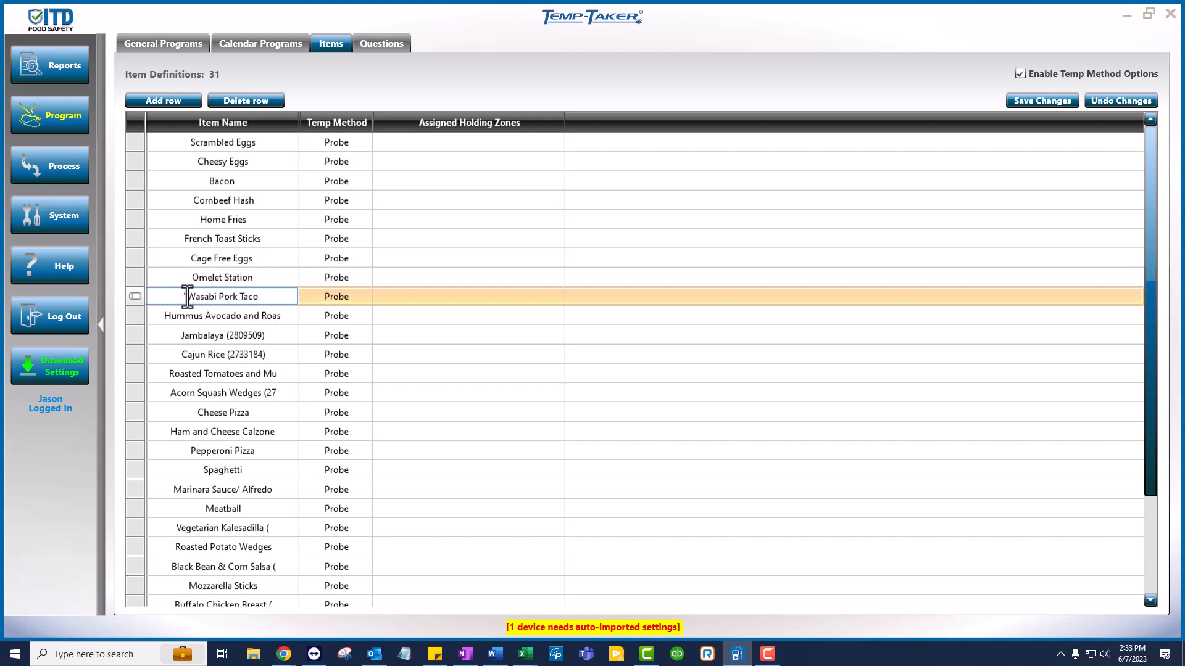
pyautogui.click(189, 297)
pyautogui.press('BackSpace')
pyautogui.click(218, 332)
pyautogui.click(218, 331)
pyautogui.moveTo(225, 334); pyautogui.dragTo(282, 336)
pyautogui.press('BackSpace')
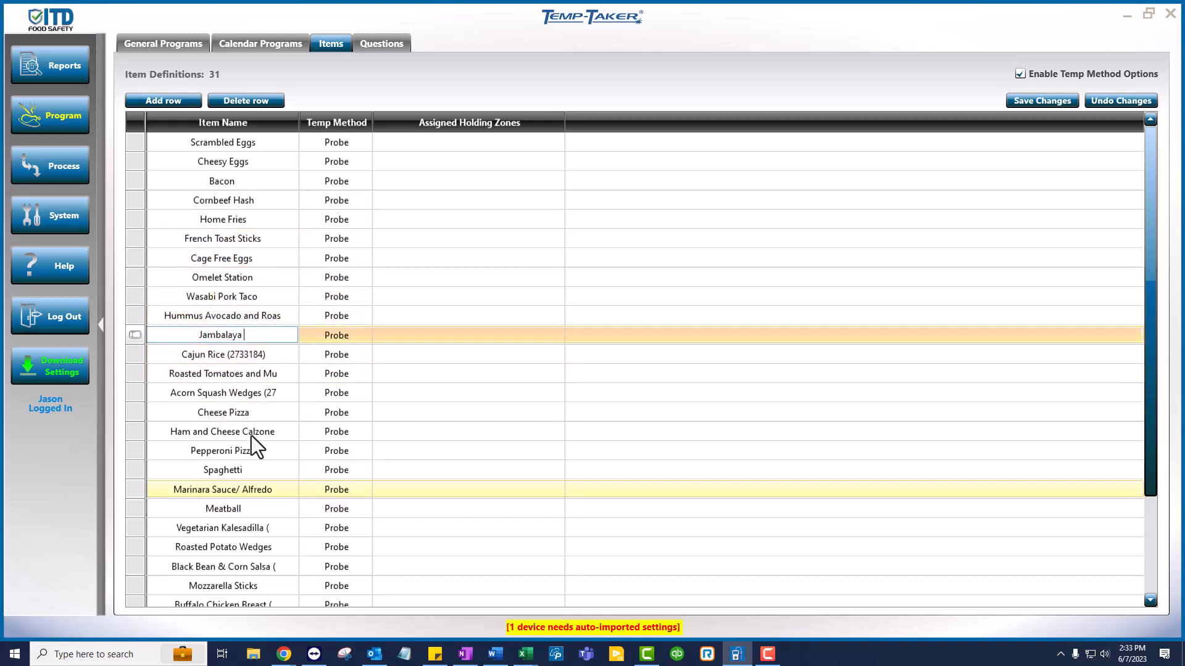
# Bring the Excel workbook back to review the daily columns of the Week 3 Breakfast and Lunch Menu, and move it aside again.
pyautogui.scroll(-2, 270, 259)
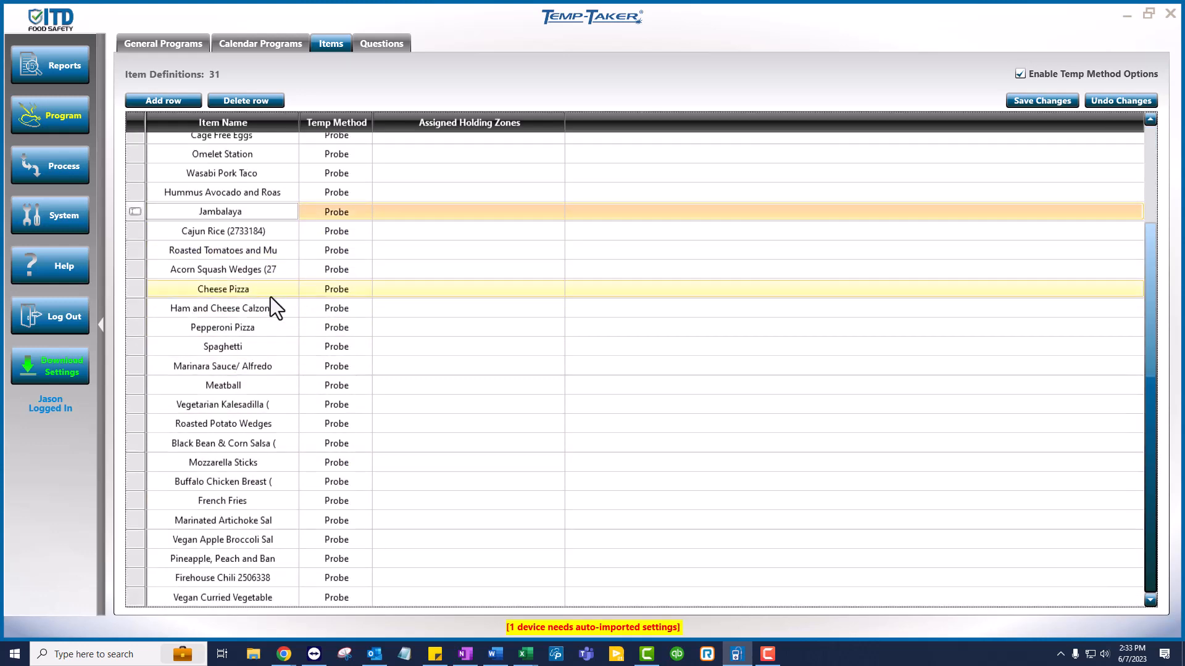
pyautogui.scroll(2, 267, 328)
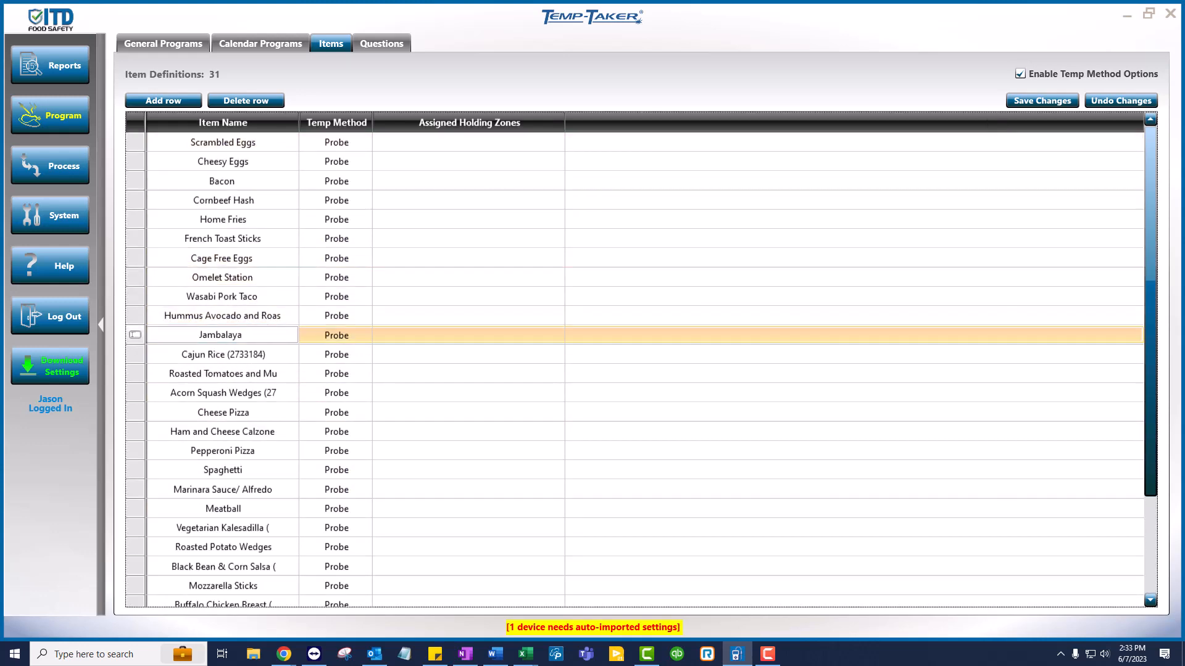
pyautogui.hotkey('alt', 'Tab')
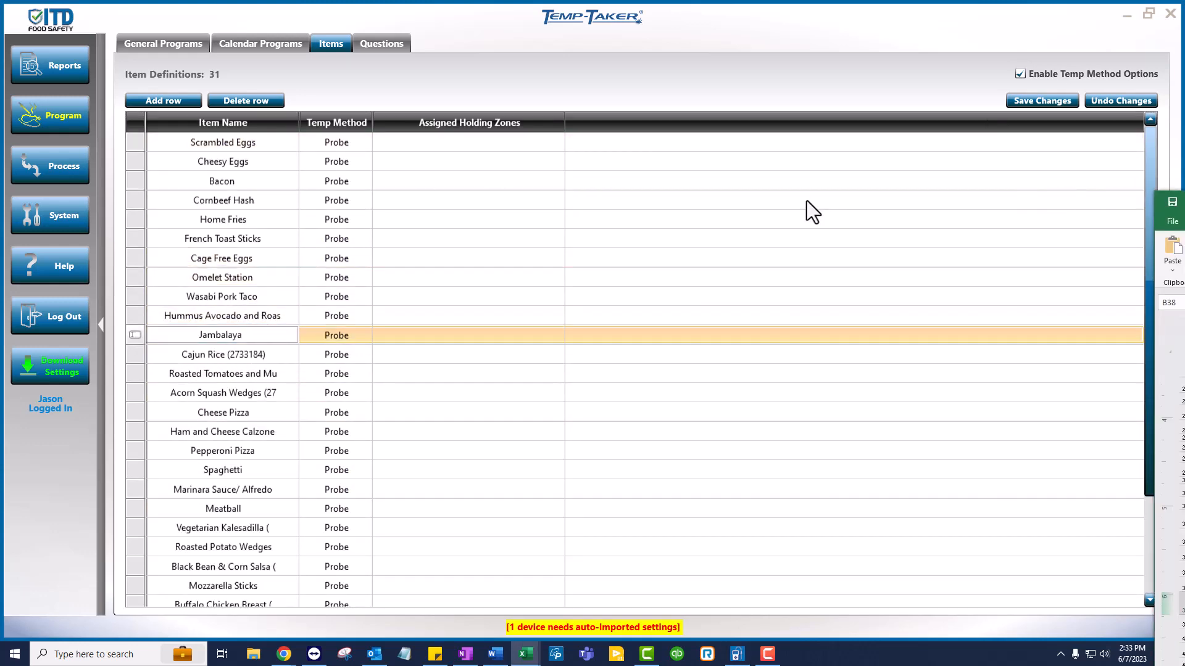
pyautogui.moveTo(805, 201); pyautogui.dragTo(675, 118)
pyautogui.scroll(6, 509, 430)
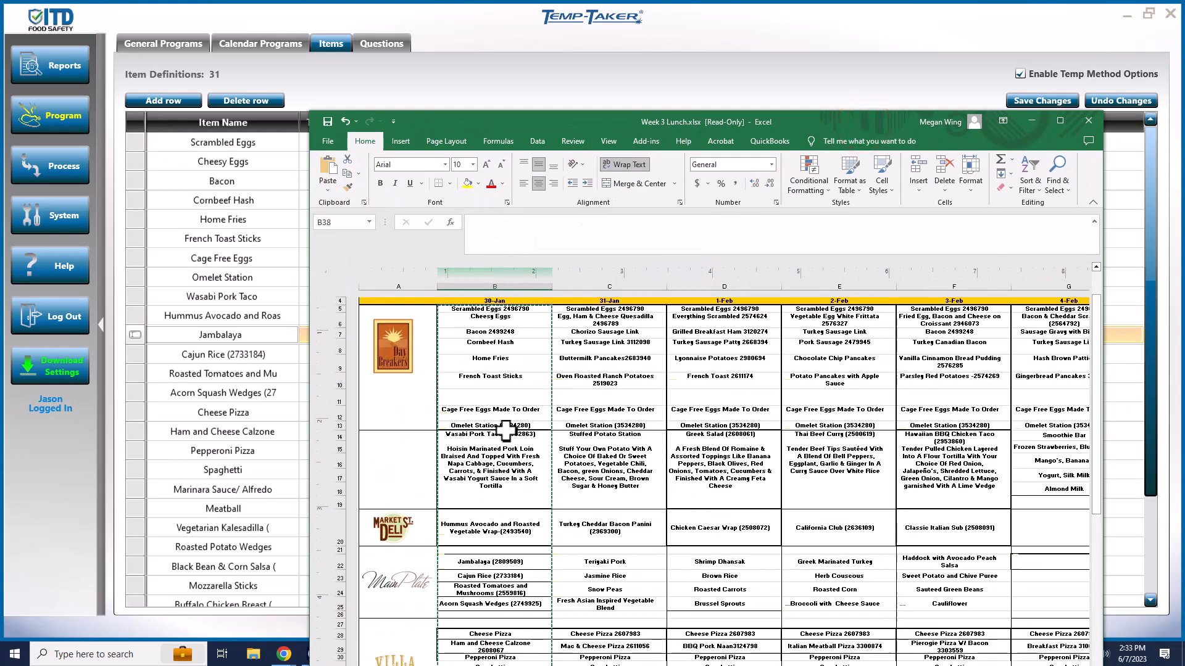
pyautogui.scroll(2, 510, 374)
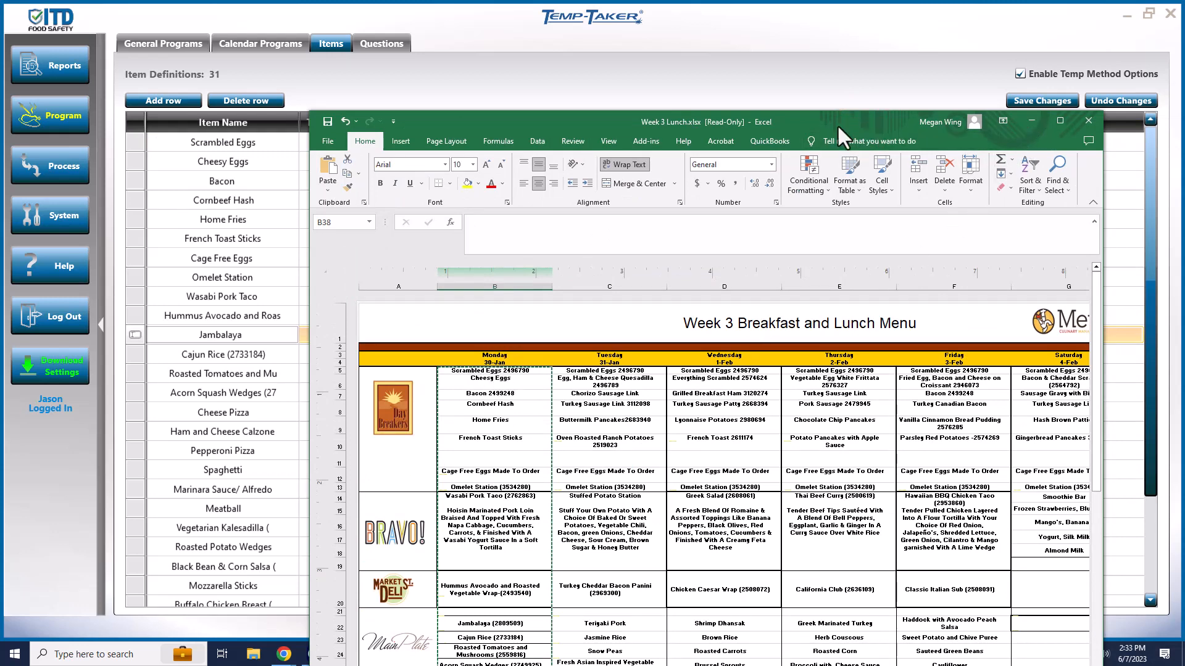
pyautogui.moveTo(829, 117); pyautogui.dragTo(1184, 111)
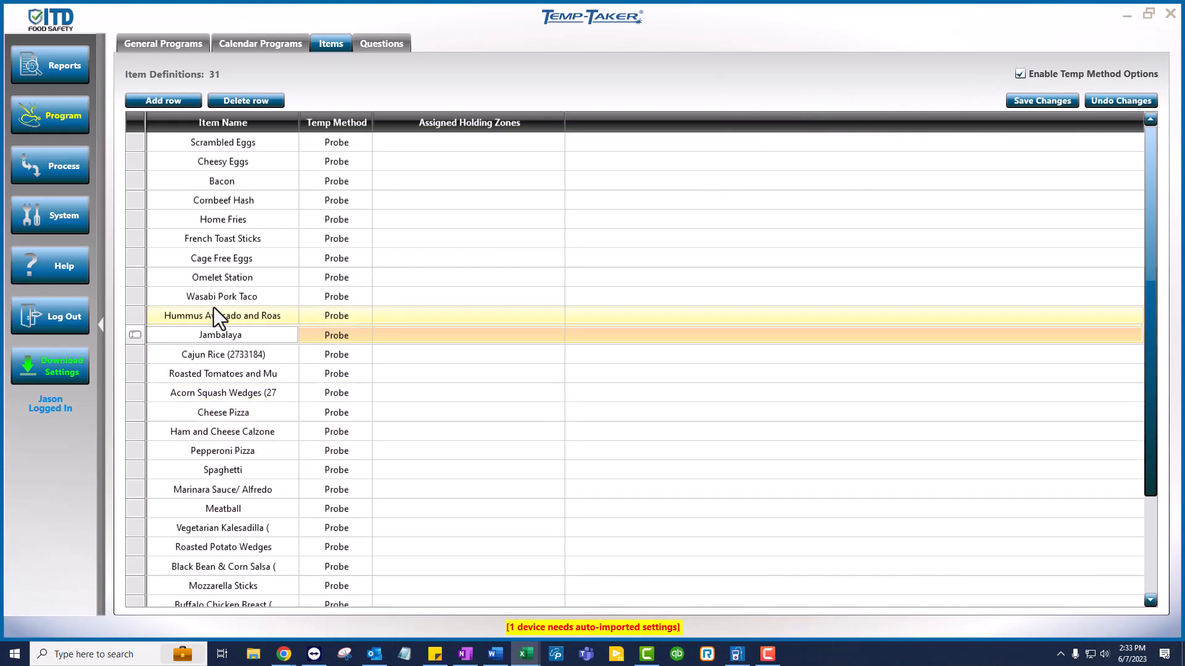
# Add a separator item named ----tuesday week 3--- at the end of the item list and save the item definitions.
pyautogui.scroll(-1, 214, 375)
pyautogui.scroll(-1, 214, 375)
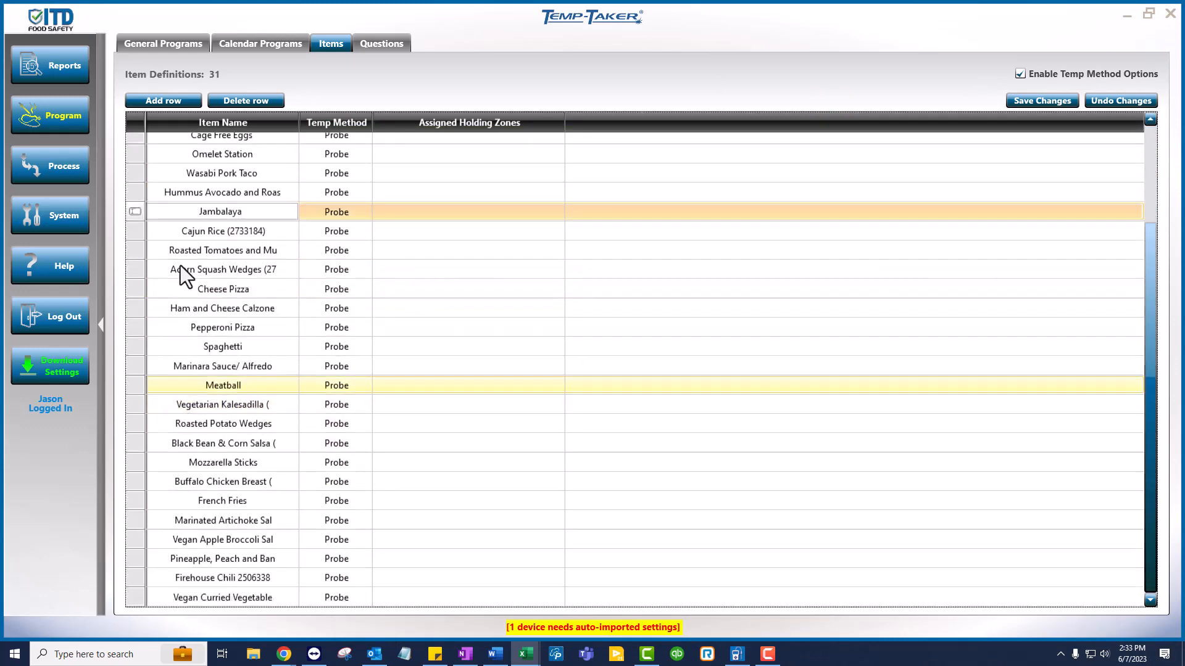
pyautogui.click(168, 99)
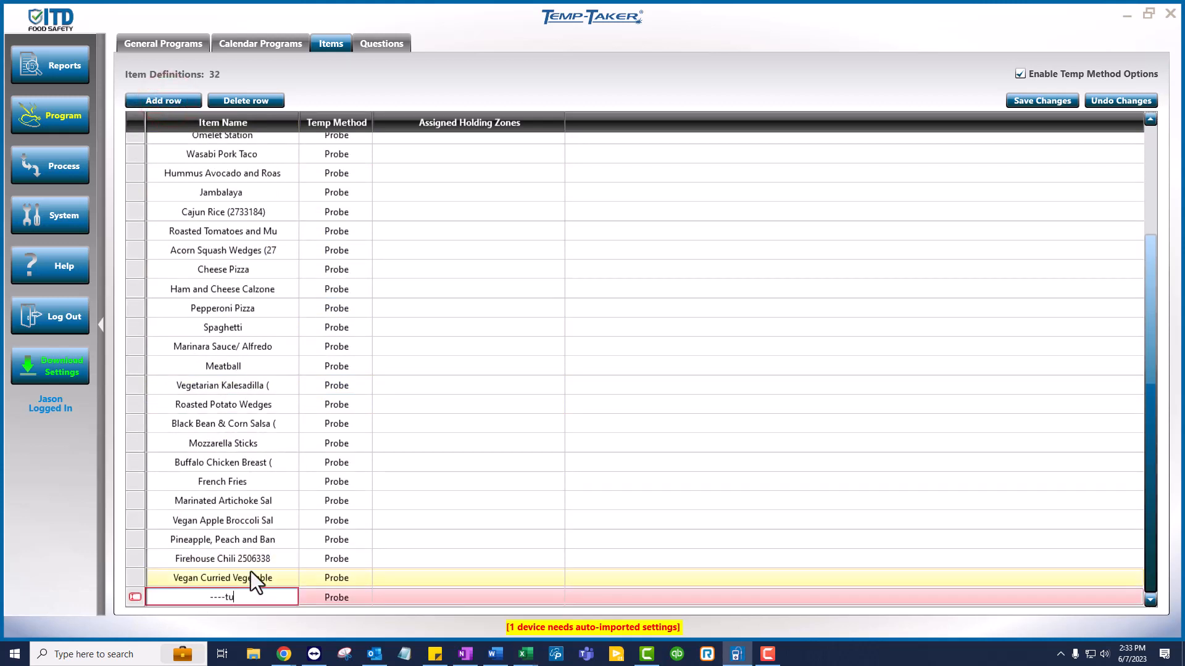
pyautogui.write('----tuesday week 3---')
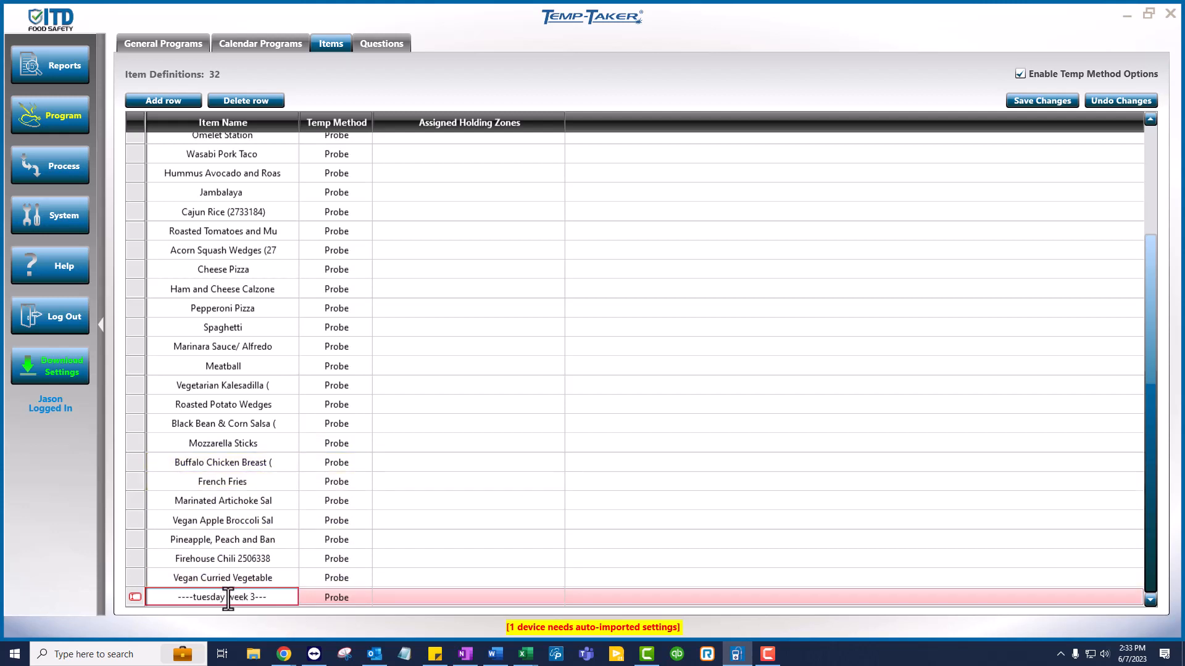
pyautogui.moveTo(227, 597); pyautogui.dragTo(255, 598)
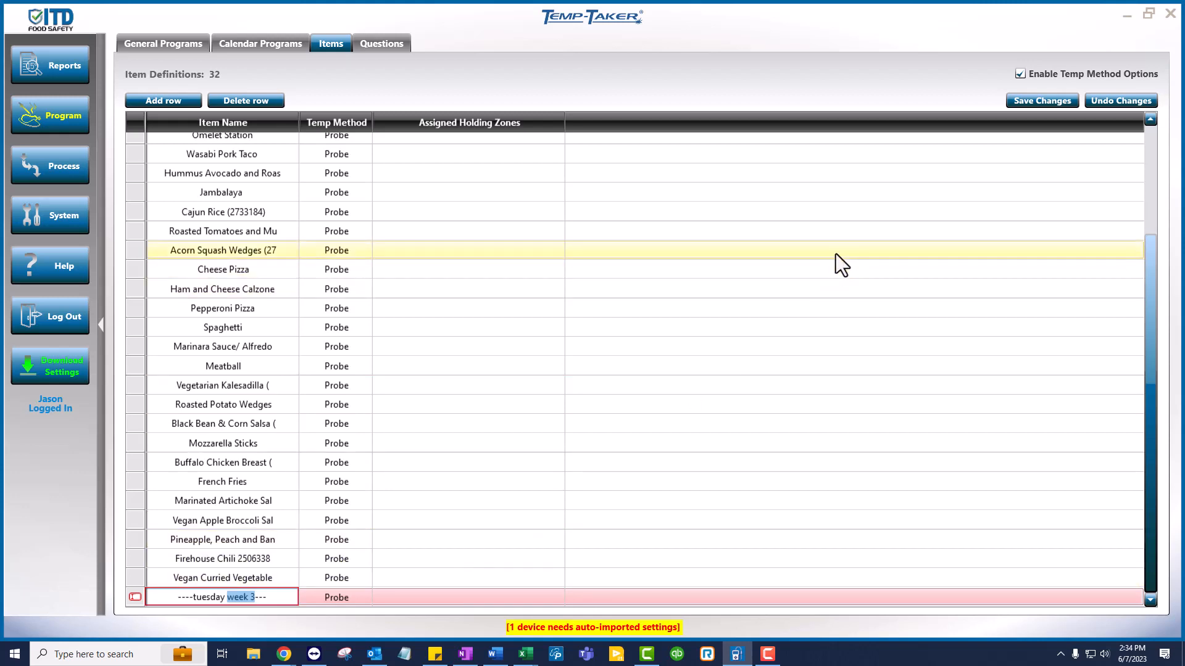
pyautogui.click(1027, 99)
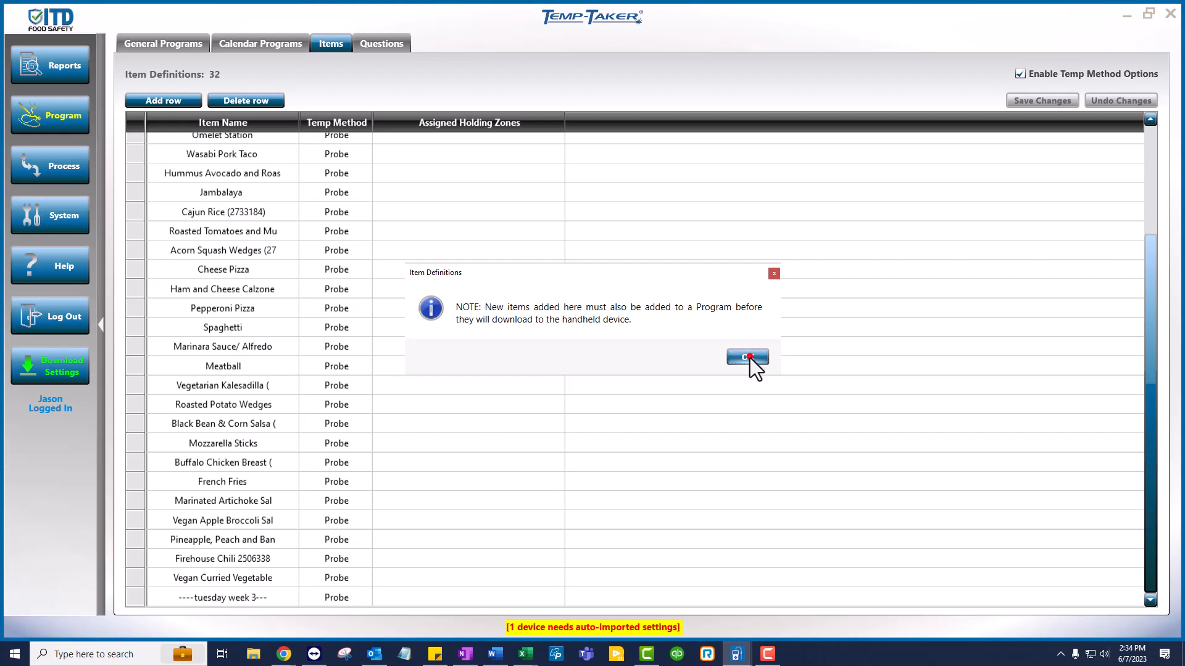
pyautogui.click(749, 357)
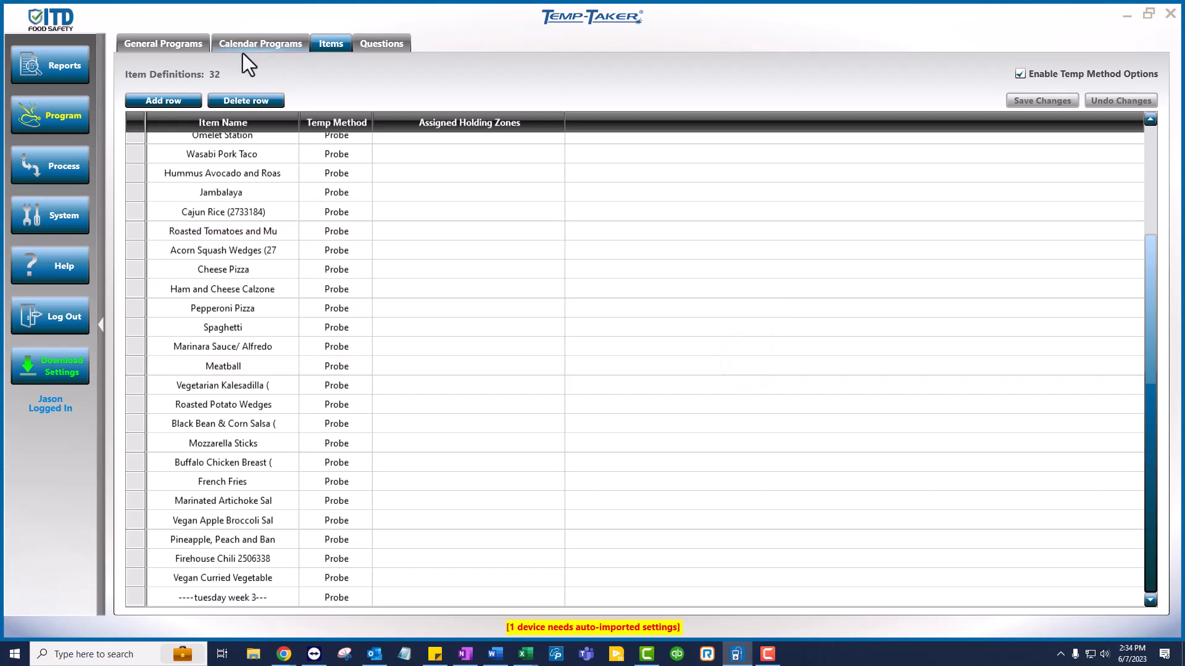
# Start a calendar program on Monday, June 12, 2023, named Week 3 Bfast & Lunch, with Holding as the member type.
pyautogui.click(257, 46)
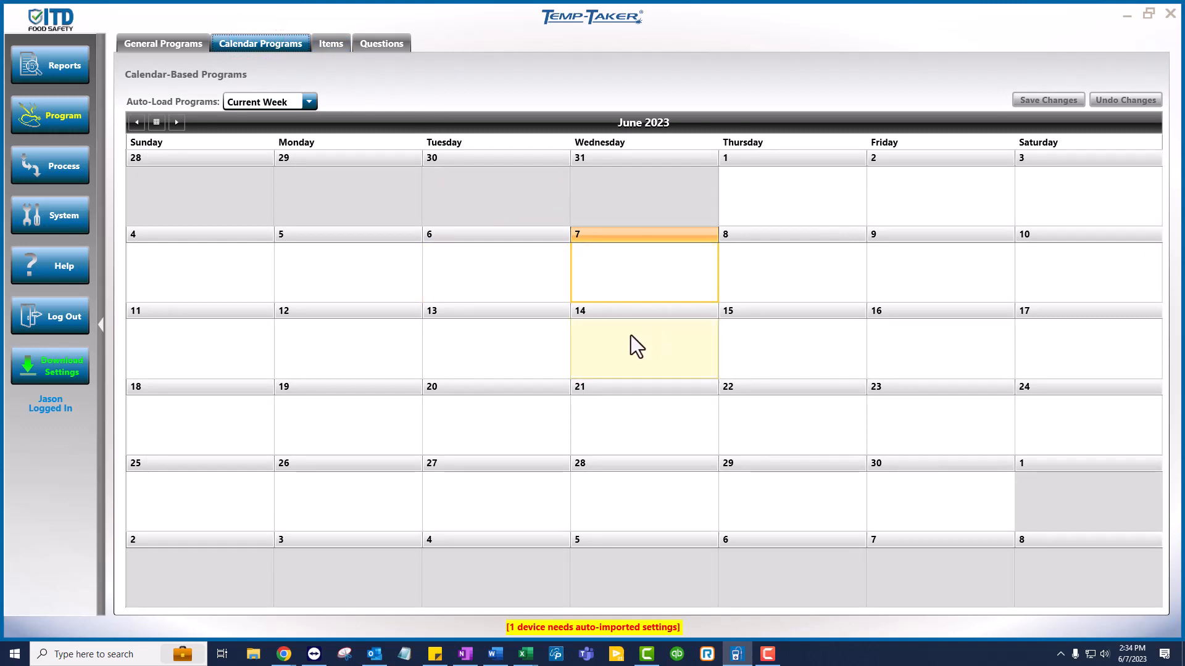
pyautogui.doubleClick(369, 338)
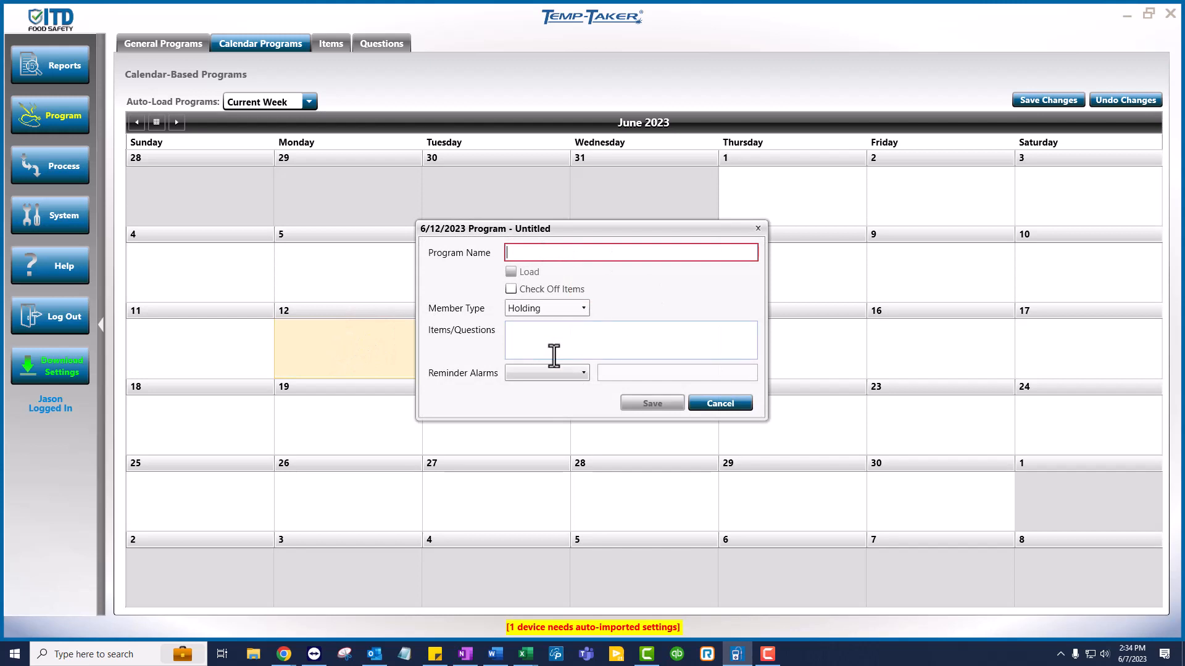
pyautogui.write('Week 3 Bfast & Lunch')
pyautogui.click(583, 311)
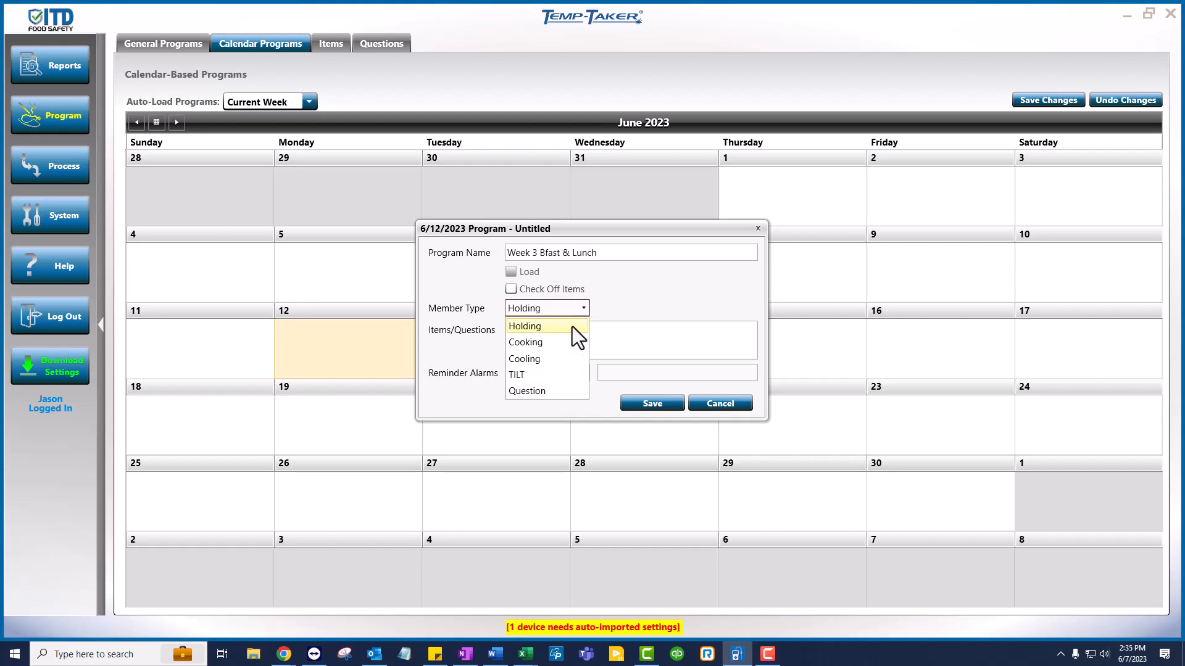
pyautogui.click(572, 327)
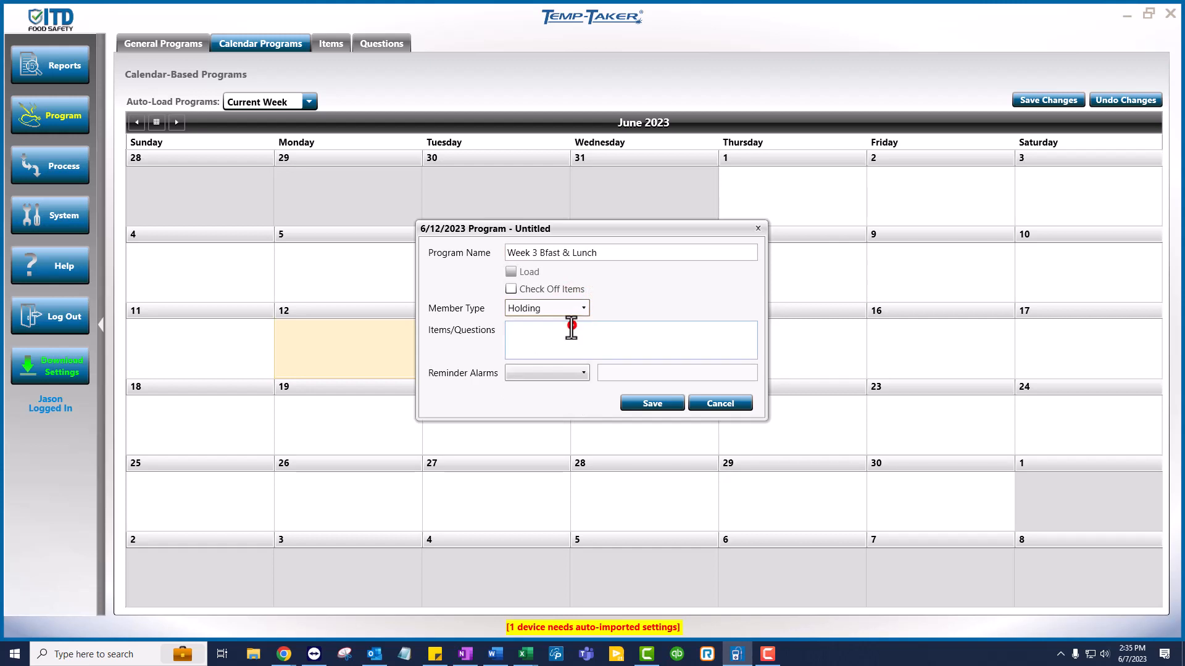
# Open the program's item list and add Scrambled Eggs with the Hot Hold Zone (140.0° - 212.0°).
pyautogui.click(647, 335)
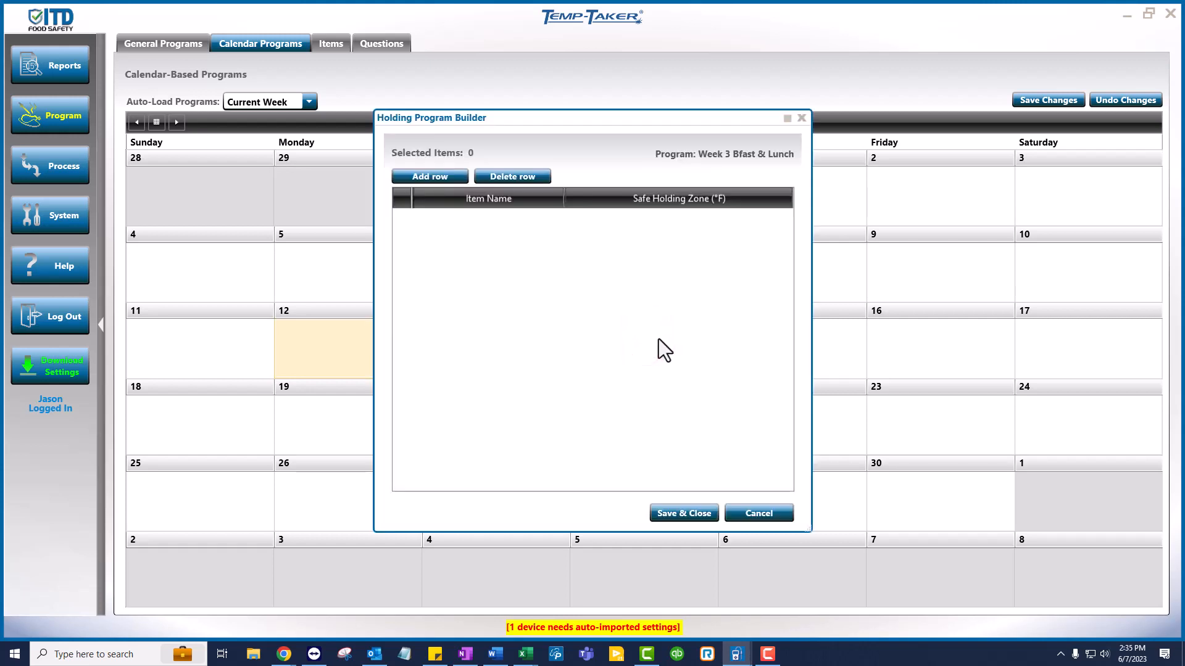
pyautogui.click(440, 175)
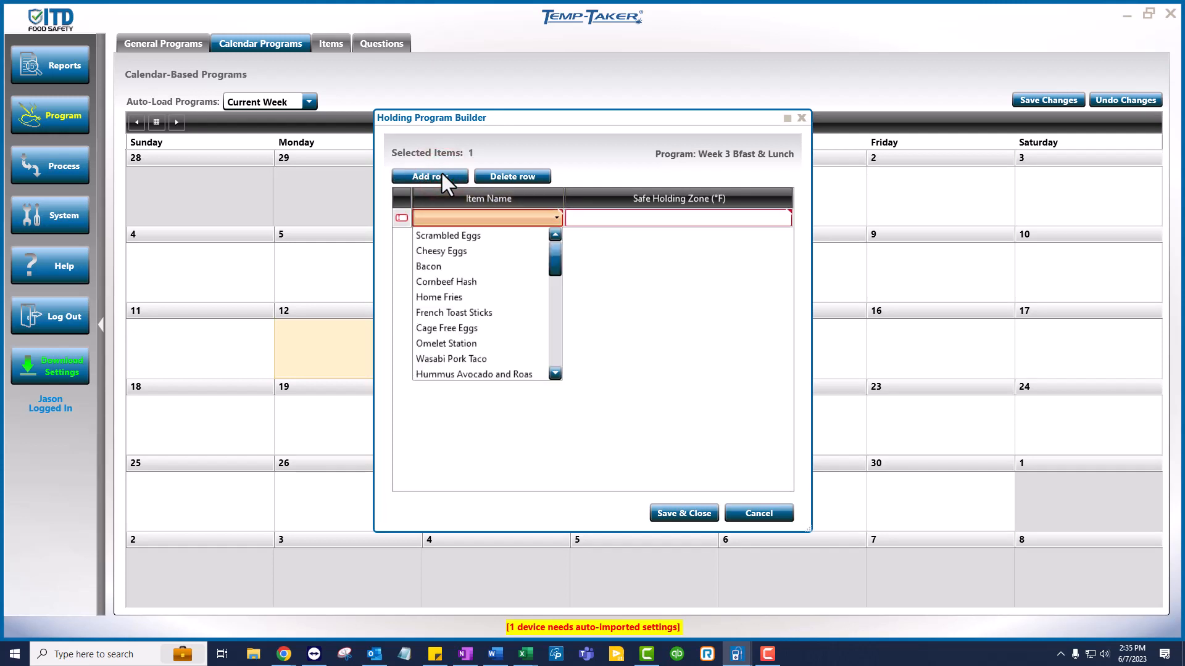
pyautogui.click(473, 237)
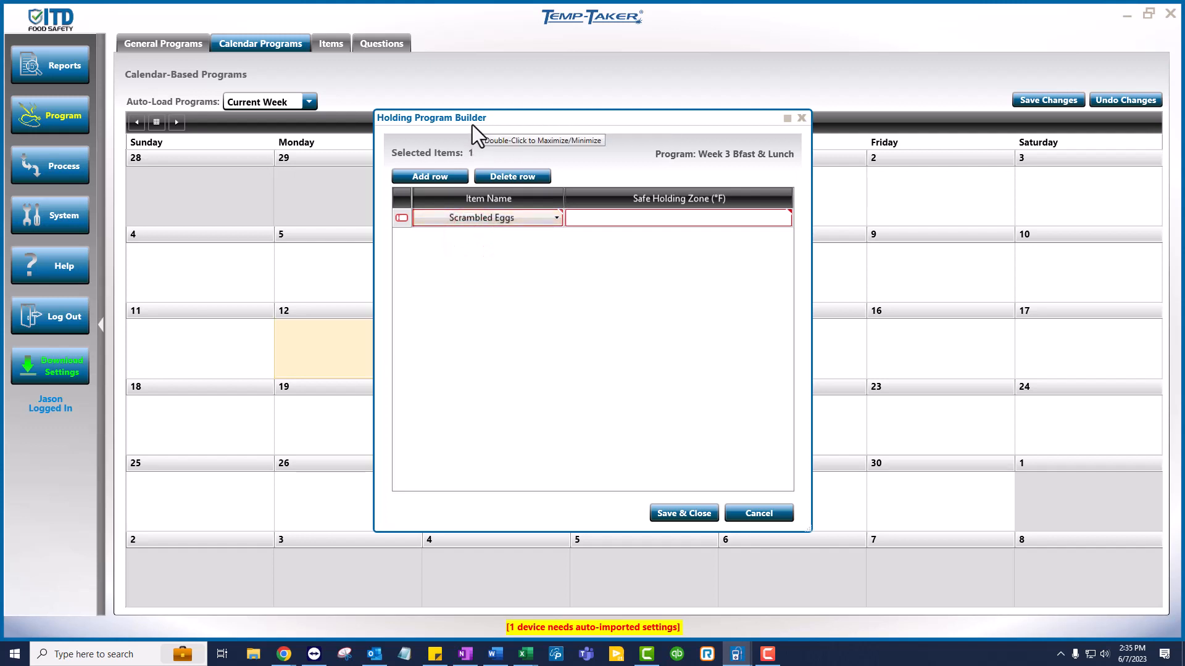
pyautogui.press('Tab')
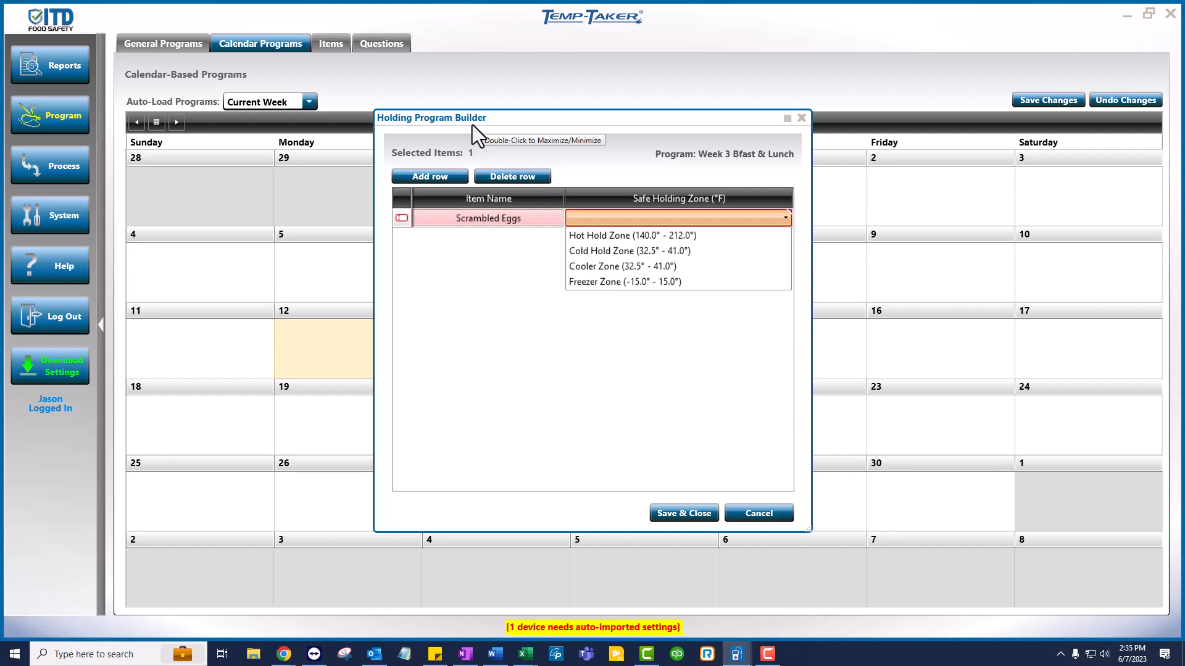
pyautogui.press('Down')
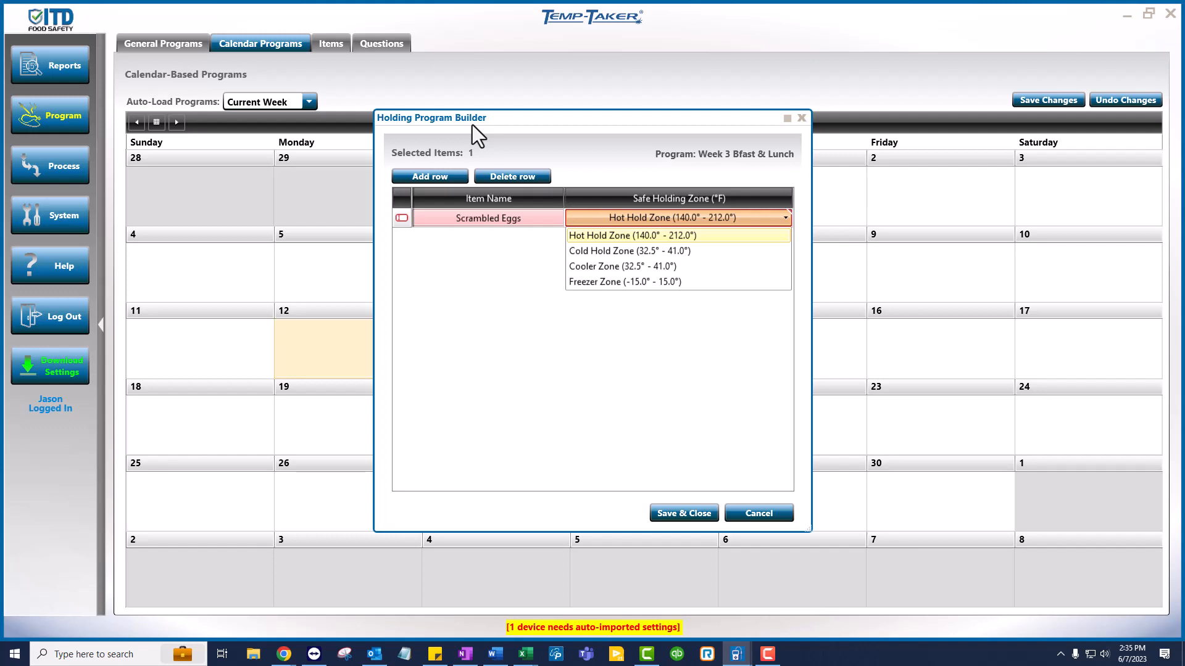
pyautogui.press('Tab')
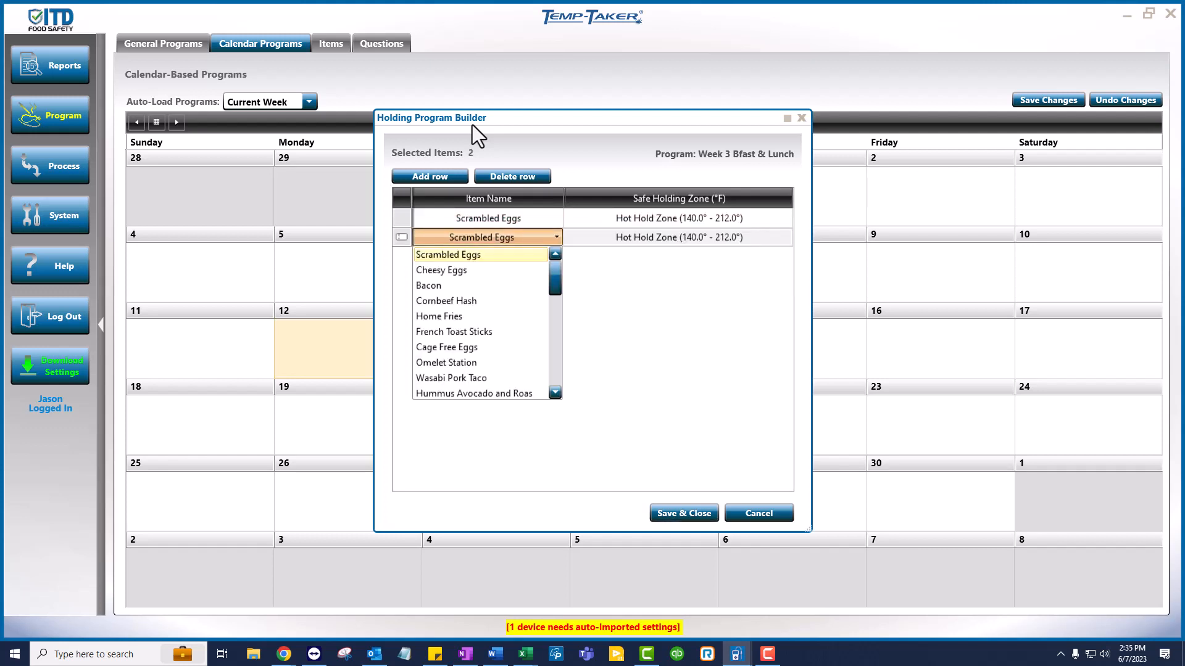
# Add Cheesy Eggs and Bacon as the next rows of the holding program, both in the Hot Hold Zone.
pyautogui.press('Down')
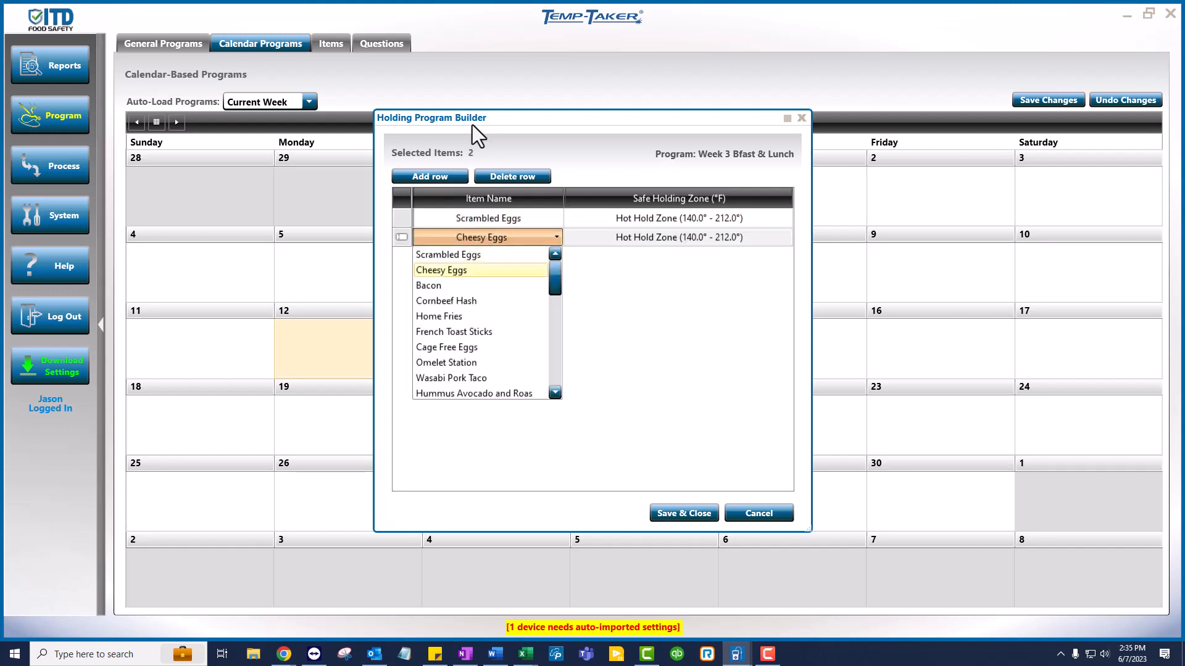
pyautogui.press('Tab')
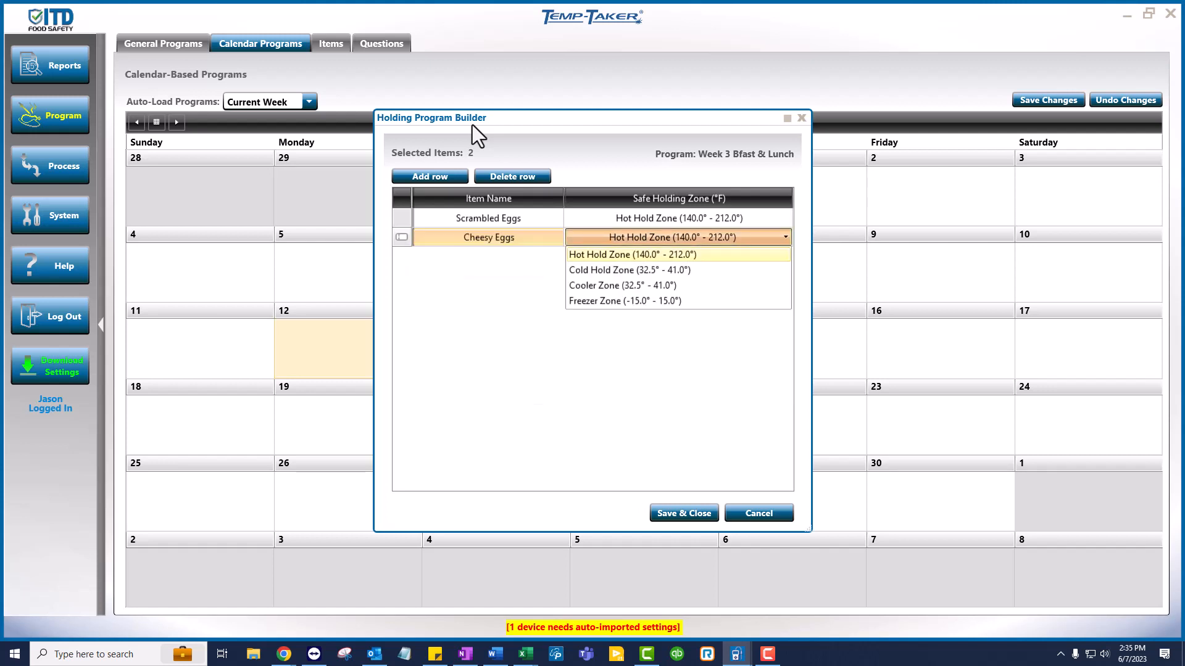
pyautogui.press('Tab')
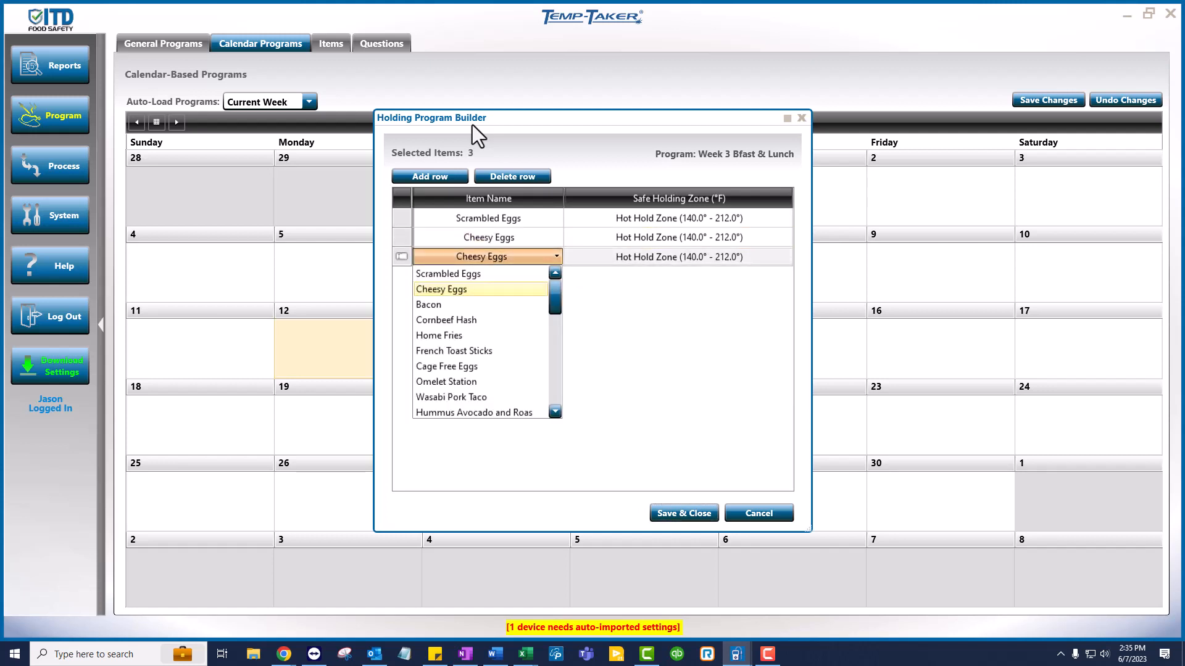
pyautogui.press('Down')
pyautogui.press('Tab')
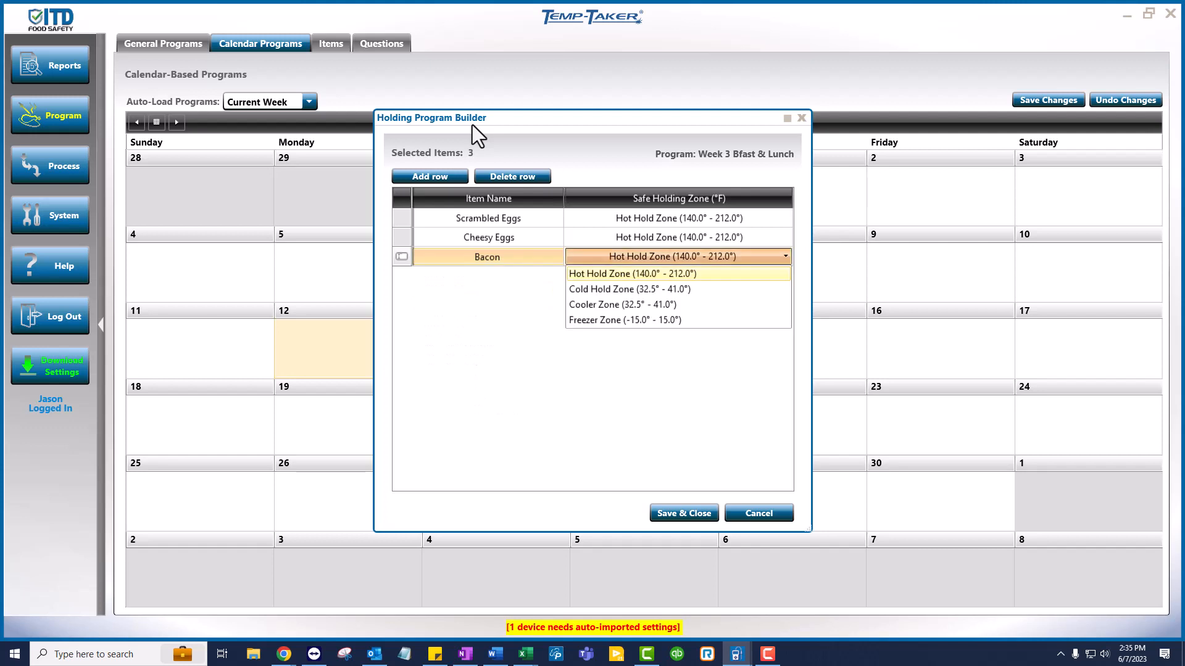
pyautogui.press('Tab')
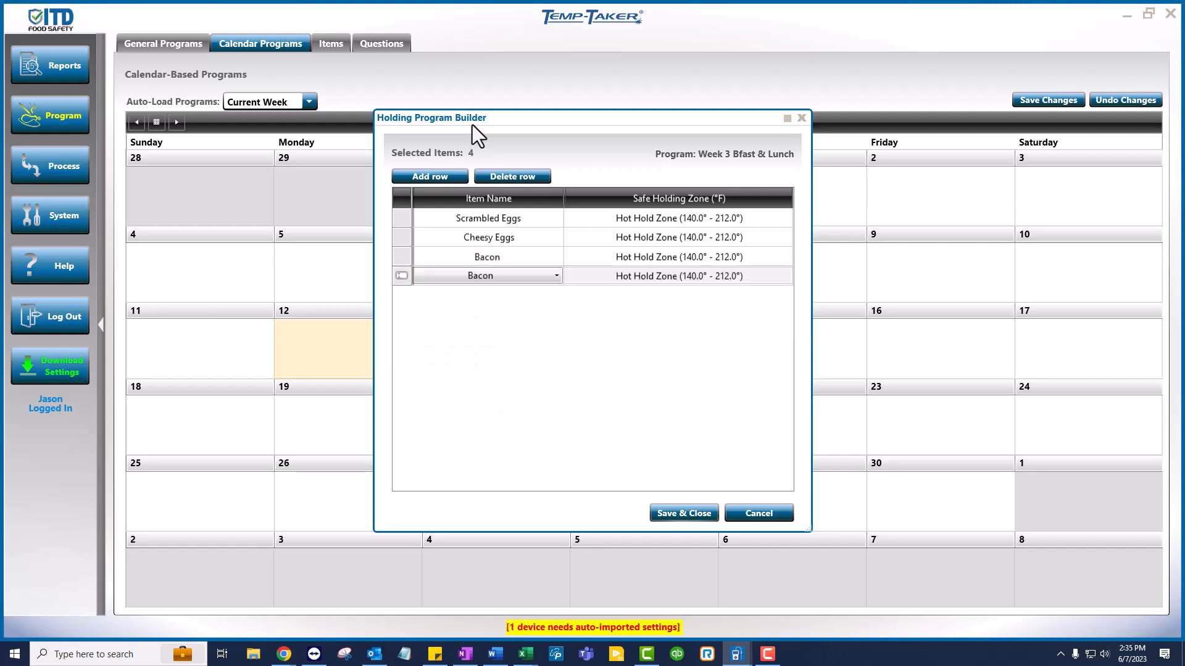
# Add Cornbeef Hash and Home Fries to the holding program, keeping the Hot Hold Zone for both.
pyautogui.press('Down')
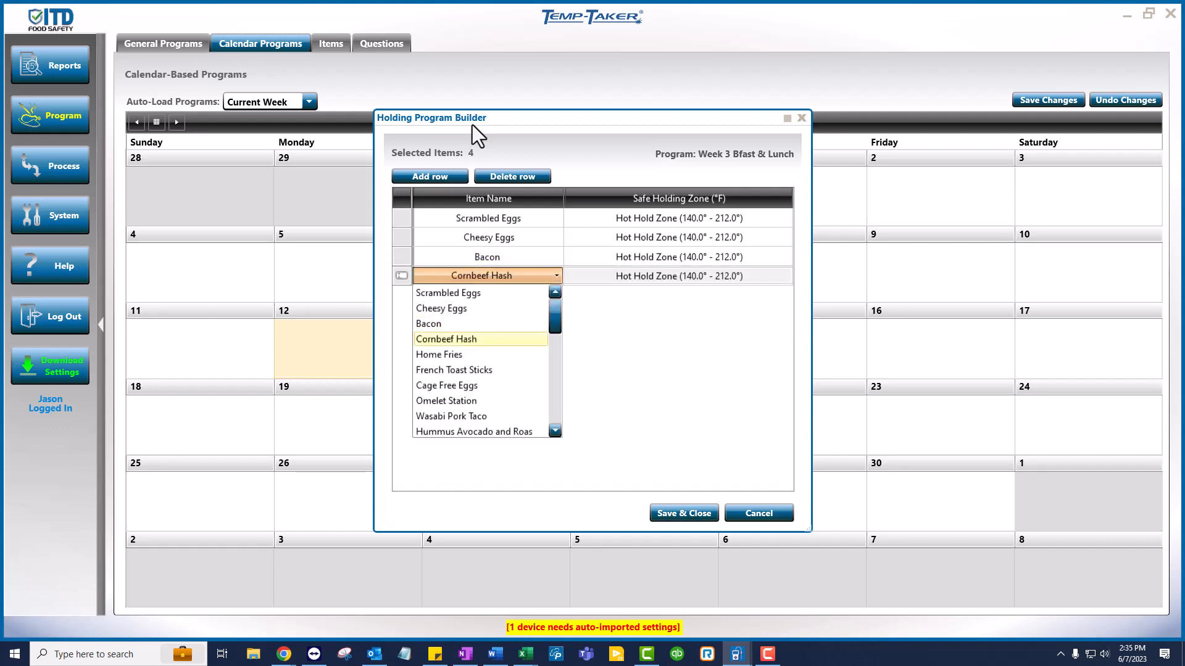
pyautogui.press('Tab')
pyautogui.press('Tab')
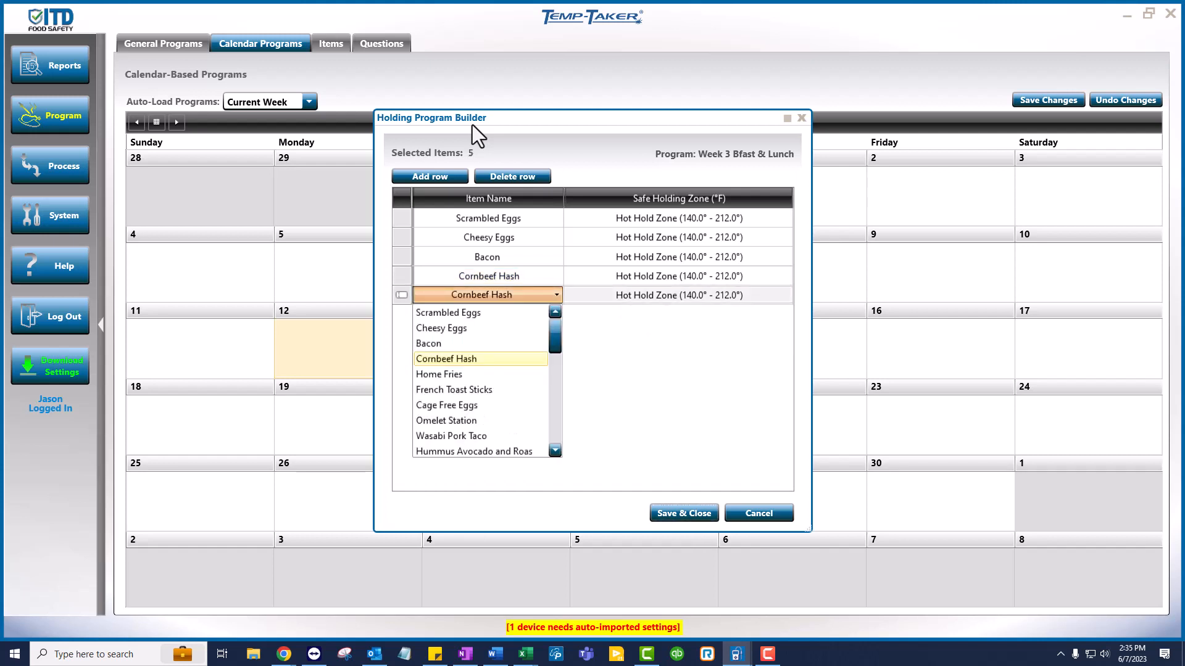
pyautogui.press('Down')
pyautogui.press('Tab')
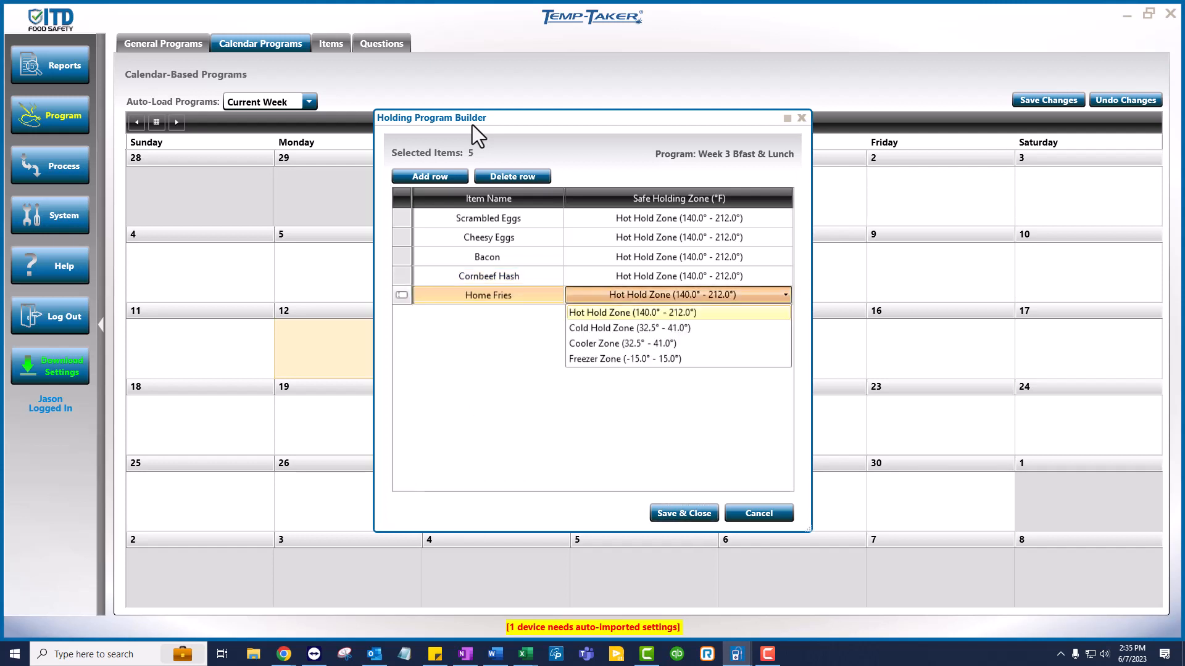
pyautogui.press('Tab')
# Add French Toast Sticks and Cage Free Eggs to the holding program in the Hot Hold Zone.
pyautogui.press('Down')
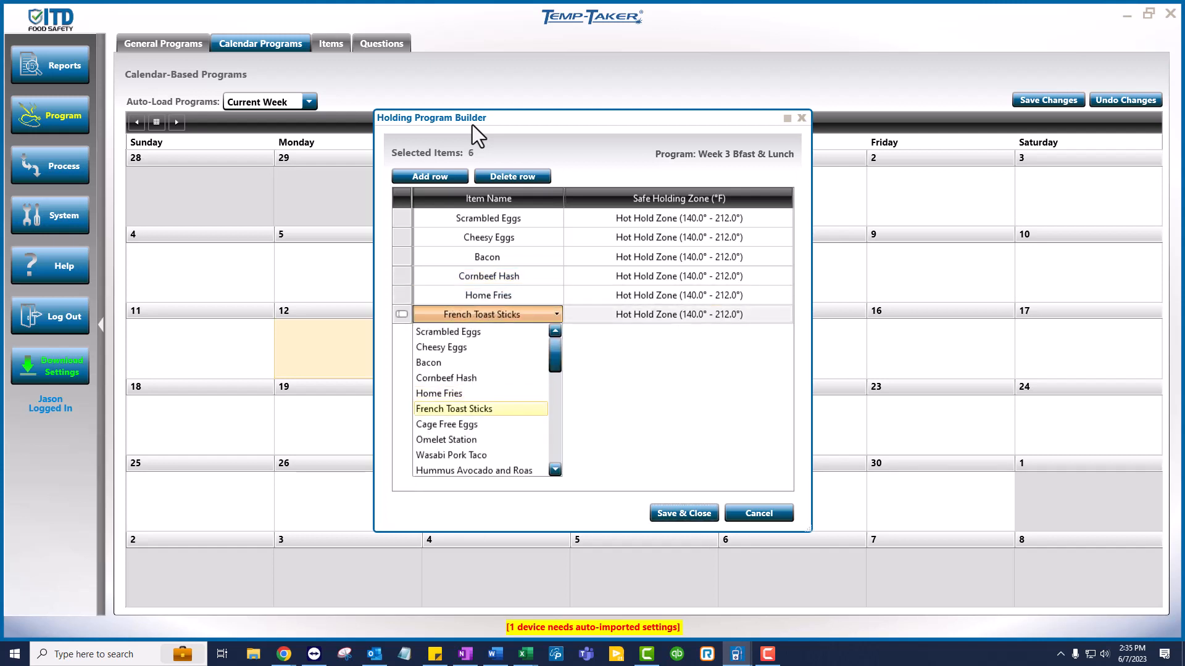
pyautogui.press('Tab')
pyautogui.press('Tab')
pyautogui.press('Tab')
pyautogui.press('Down')
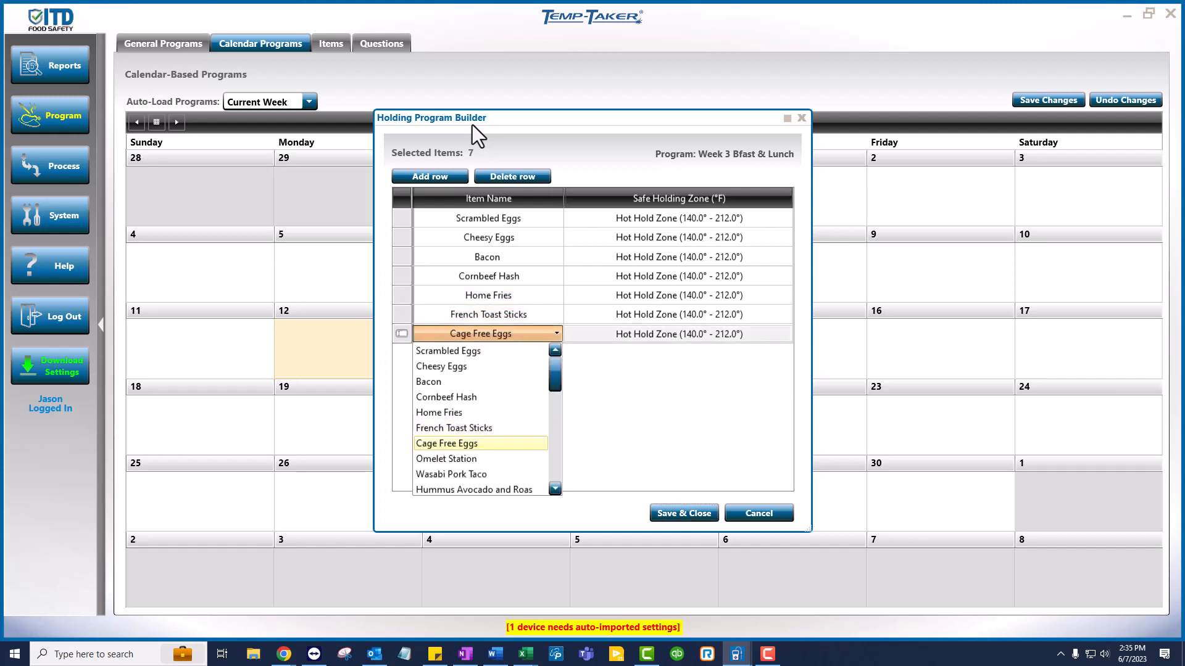
pyautogui.press('Tab')
pyautogui.press('Tab')
# Add Omelet Station and Wasabi Pork Taco to the holding program in the Hot Hold Zone.
pyautogui.press('Down')
pyautogui.press('Tab')
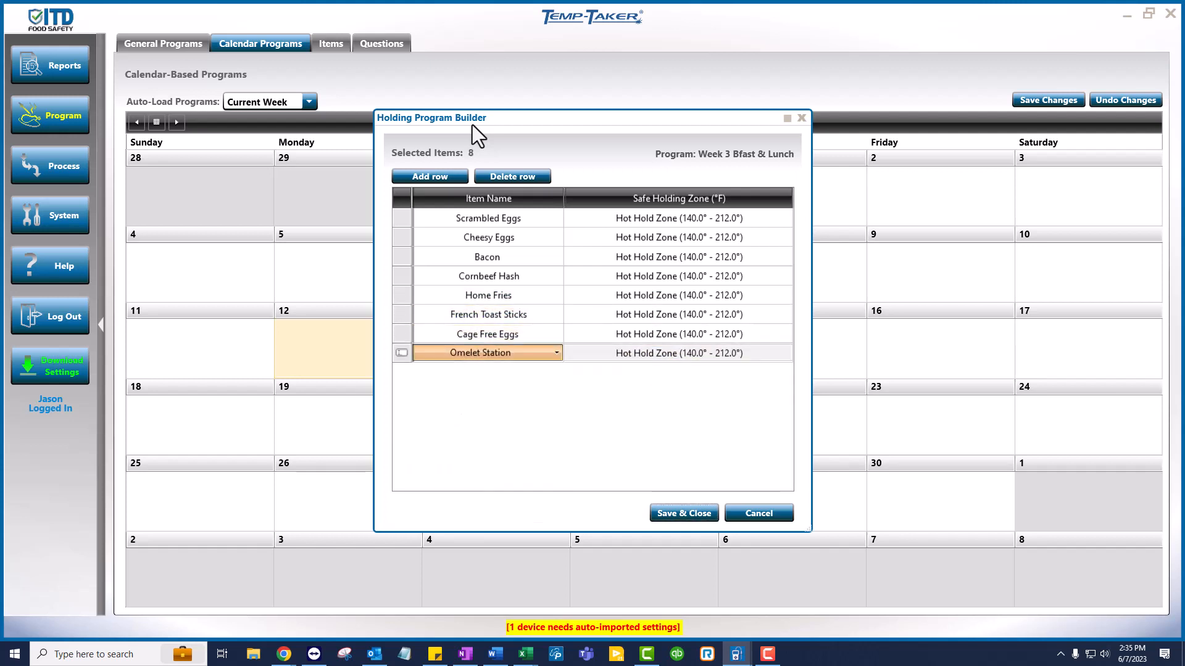
pyautogui.press('Tab')
pyautogui.press('Down')
pyautogui.press('Tab')
pyautogui.press('Tab')
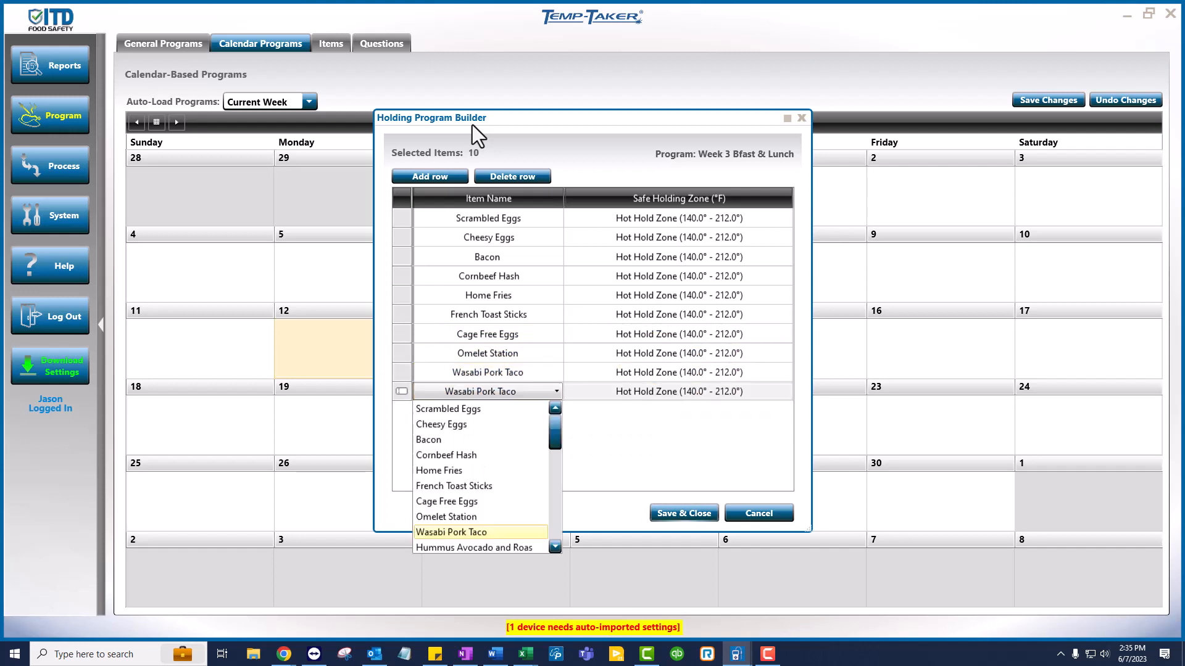
# Add Hummus Avocado and Roas and Jambalaya to the holding program in the Hot Hold Zone.
pyautogui.press('Down')
pyautogui.press('Tab')
pyautogui.press('Tab')
pyautogui.press('Tab')
pyautogui.press('Down')
pyautogui.press('Tab')
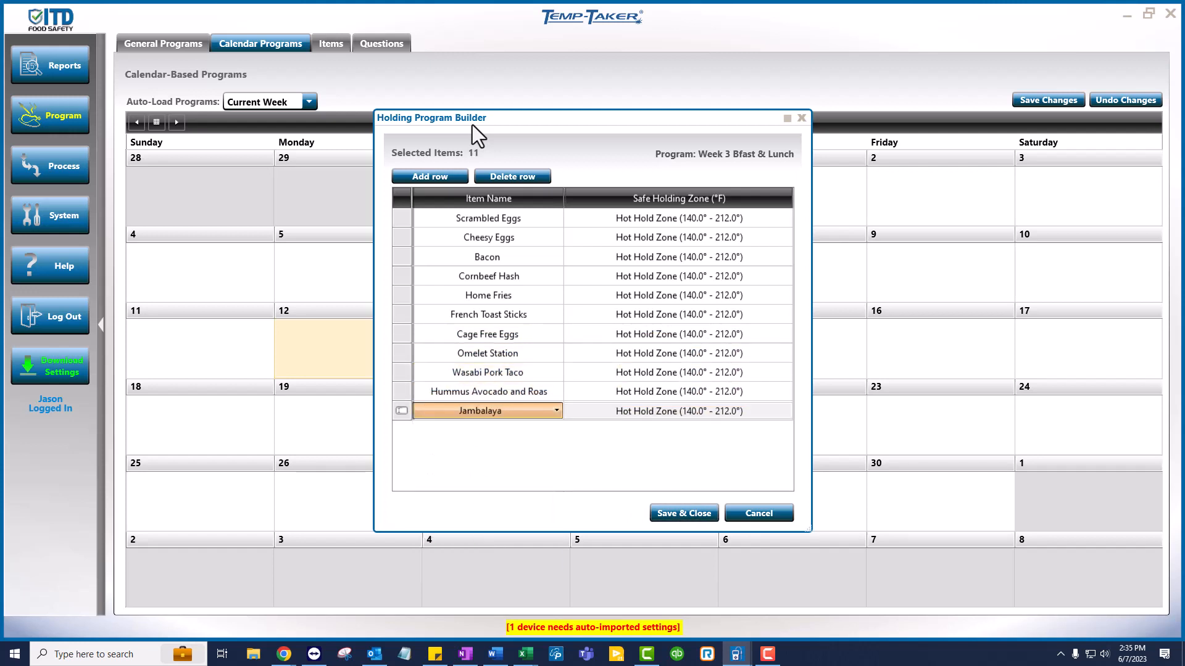
pyautogui.press('Tab')
pyautogui.press('Tab')
# Add Cajun Rice (2733184) and Roasted Tomatoes and Mu to the holding program in the Hot Hold Zone.
pyautogui.press('Down')
pyautogui.press('Tab')
pyautogui.press('Tab')
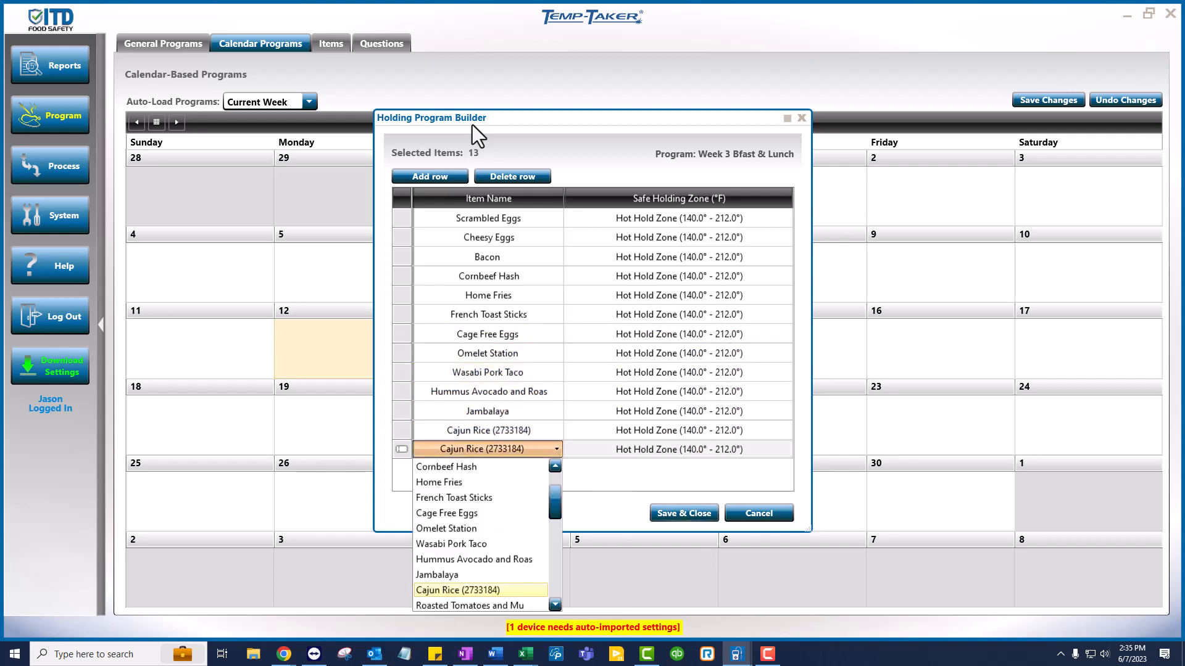
pyautogui.press('Down')
pyautogui.press('Tab')
pyautogui.press('Tab')
# Add Acorn Squash Wedges and Cheese Pizza to the holding program in the Hot Hold Zone.
pyautogui.press('Down')
pyautogui.press('Tab')
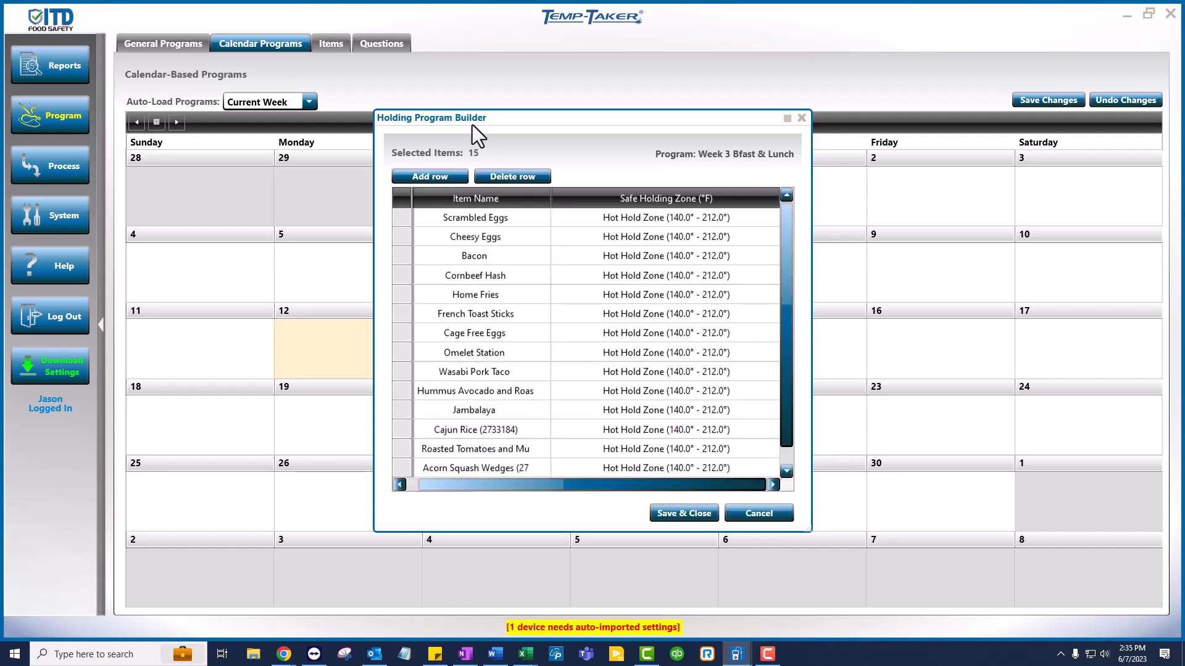
pyautogui.press('Tab')
pyautogui.press('Down')
pyautogui.press('Tab')
pyautogui.press('Tab')
# Add Ham and Cheese Calzone and Pepperoni Pizza to the holding program in the Hot Hold Zone.
pyautogui.press('Down')
pyautogui.press('Tab')
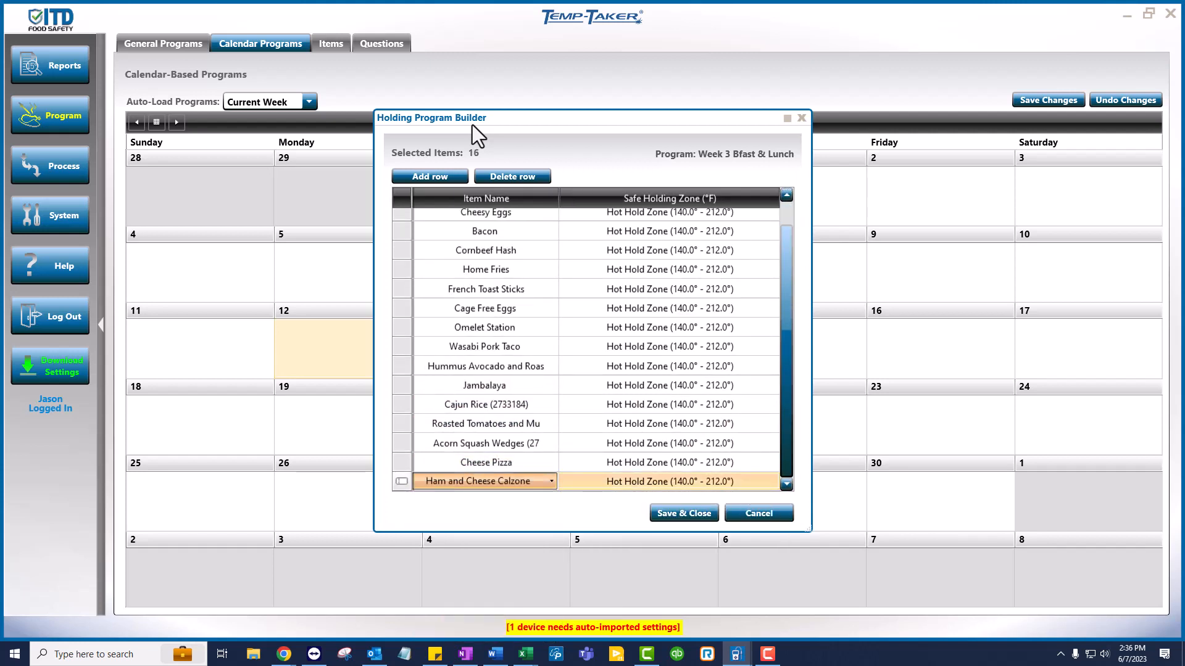
pyautogui.press('Tab')
pyautogui.press('Down')
pyautogui.press('Tab')
pyautogui.press('Tab')
# Add Spaghetti and Marinara Sauce/ Alfredo to the holding program in the Hot Hold Zone.
pyautogui.press('Down')
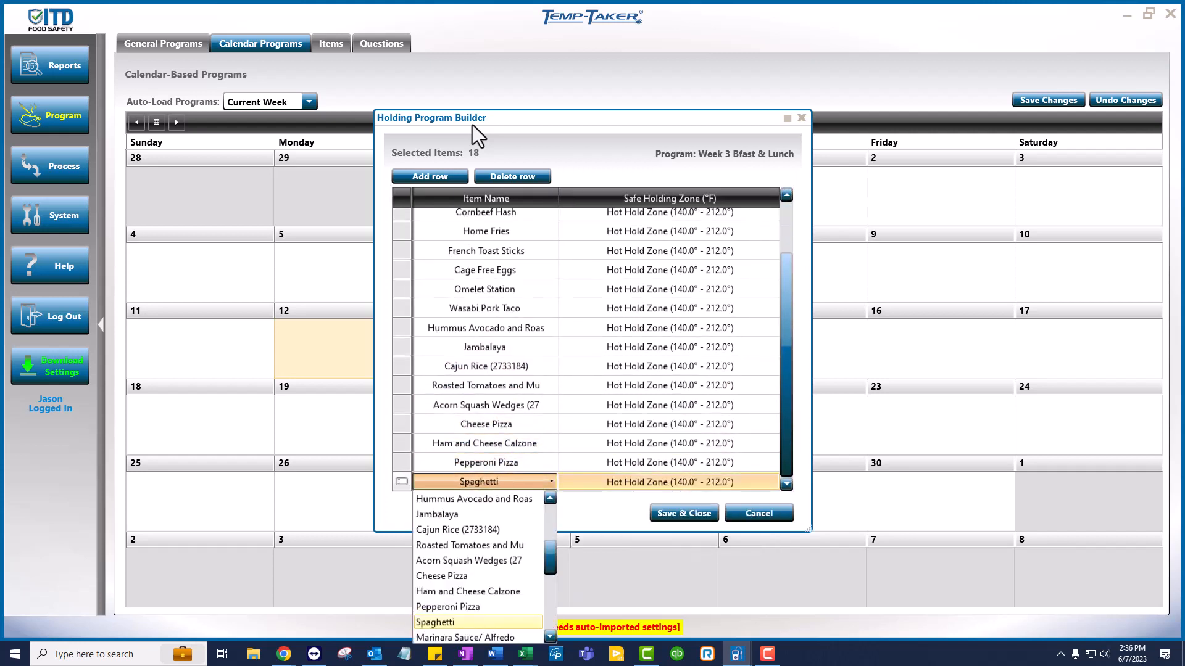
pyautogui.press('Tab')
pyautogui.press('Tab')
pyautogui.press('Down')
pyautogui.press('Tab')
pyautogui.press('Tab')
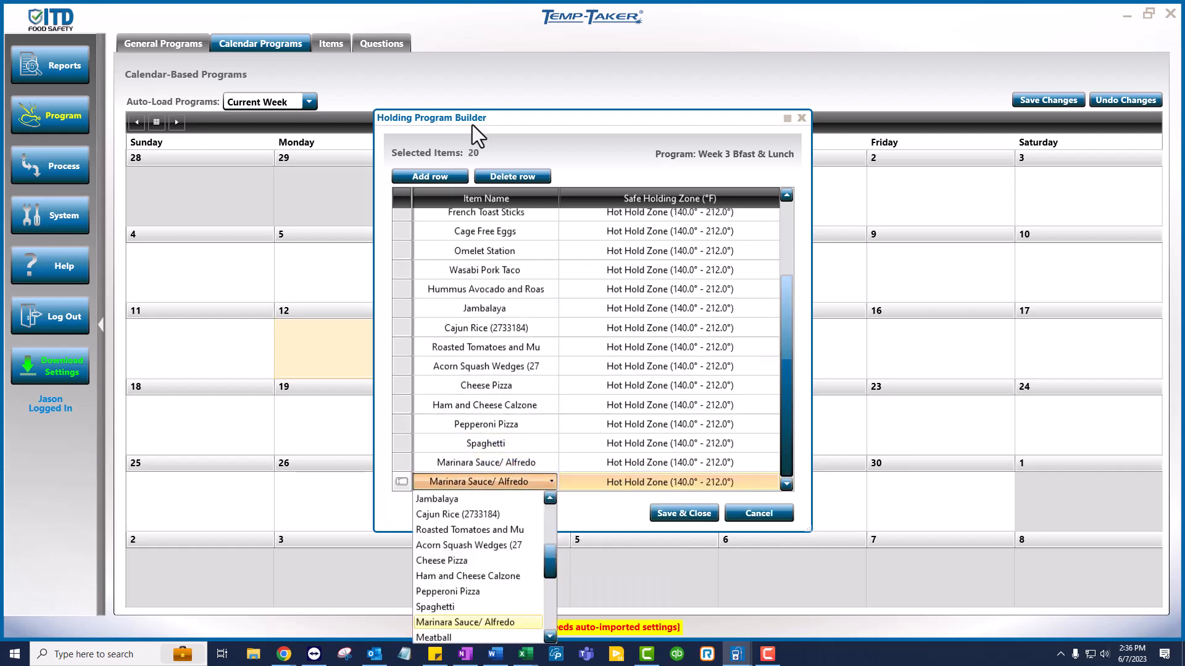
# Add Meatball and Vegetarian Kalesadilla to the holding program in the Hot Hold Zone.
pyautogui.press('Down')
pyautogui.press('Tab')
pyautogui.press('Tab')
pyautogui.press('Down')
pyautogui.press('Tab')
pyautogui.press('Tab')
# Add Roasted Potato Wedges to the holding program with the Hot Hold Zone (140.0° - 212.0°).
pyautogui.press('Down')
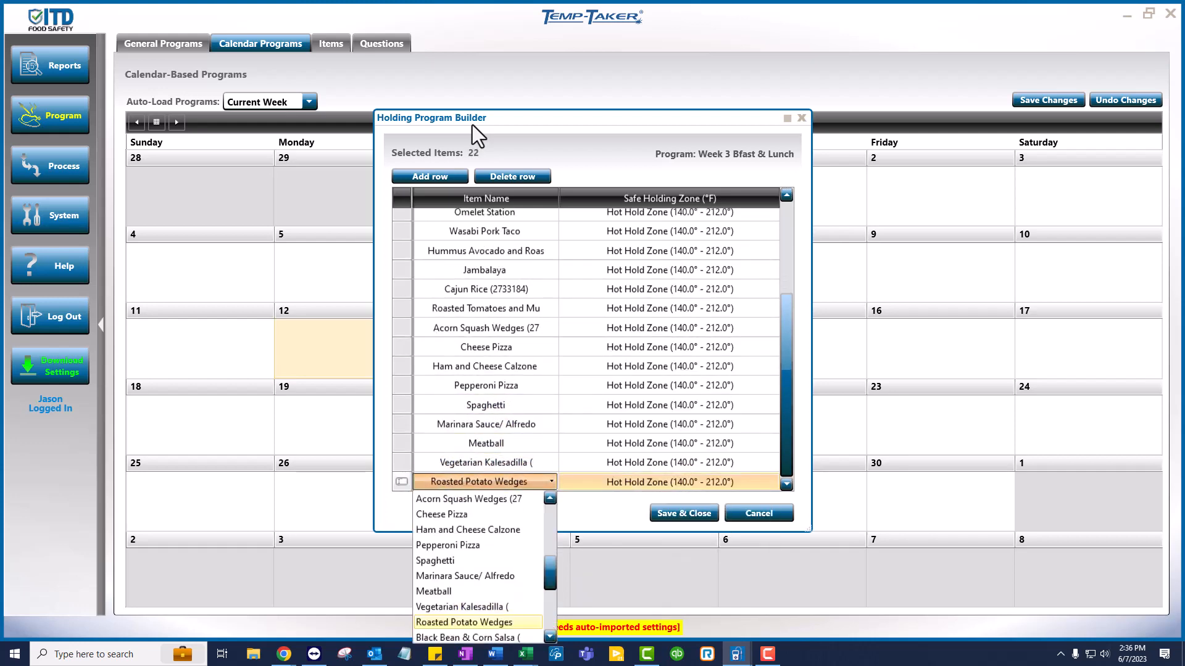
pyautogui.press('Tab')
pyautogui.press('Down')
pyautogui.press('Down')
pyautogui.press('Up')
pyautogui.press('Up')
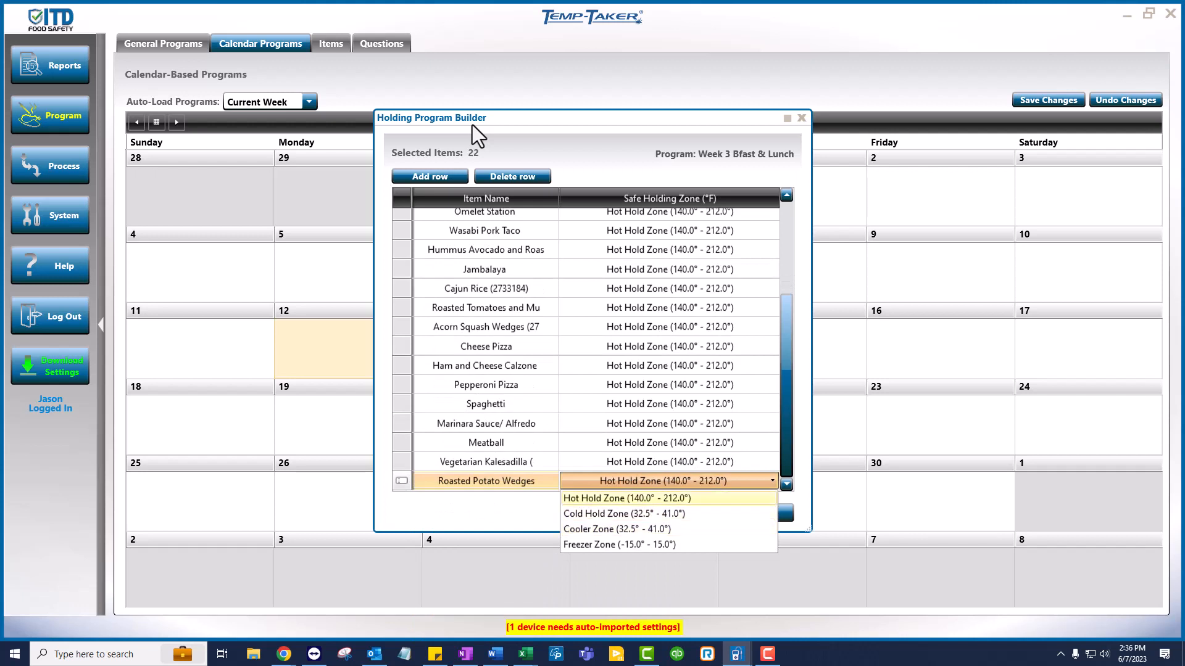
pyautogui.press('Tab')
pyautogui.press('Tab')
# Add Black Bean & Corn Salsa and Mozzarella Sticks to the holding program in the Hot Hold Zone.
pyautogui.press('Down')
pyautogui.press('Tab')
pyautogui.press('Tab')
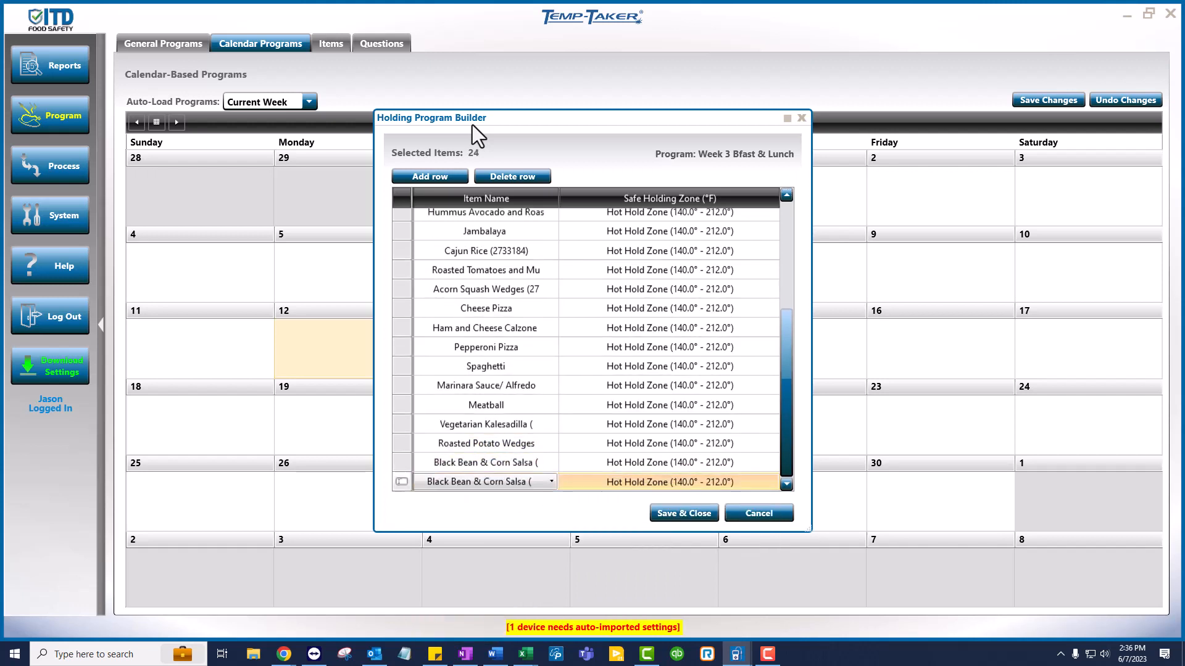
pyautogui.press('Down')
pyautogui.press('Tab')
pyautogui.press('Tab')
# Add Buffalo Chicken Breast and French Fries to the holding program in the Hot Hold Zone.
pyautogui.press('Down')
pyautogui.press('Tab')
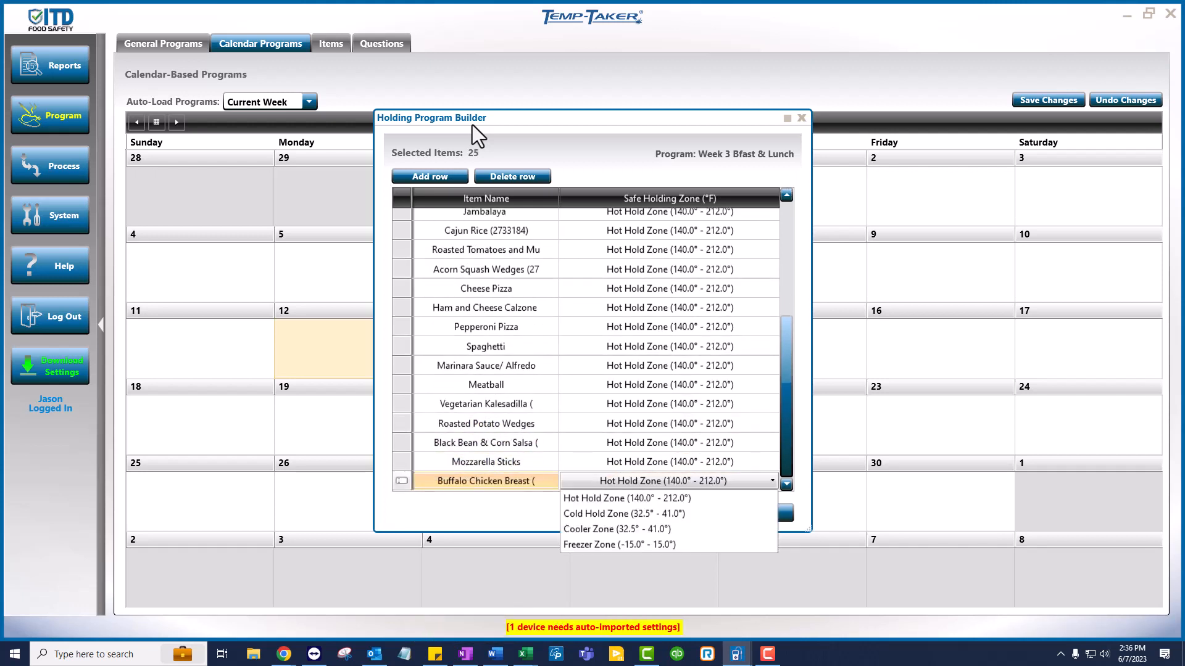
pyautogui.press('Tab')
pyautogui.press('Down')
pyautogui.press('Tab')
pyautogui.press('Tab')
# Add Marinated Artichoke Sal and Vegan Apple Broccoli Sal to the holding program in the Hot Hold Zone.
pyautogui.press('Down')
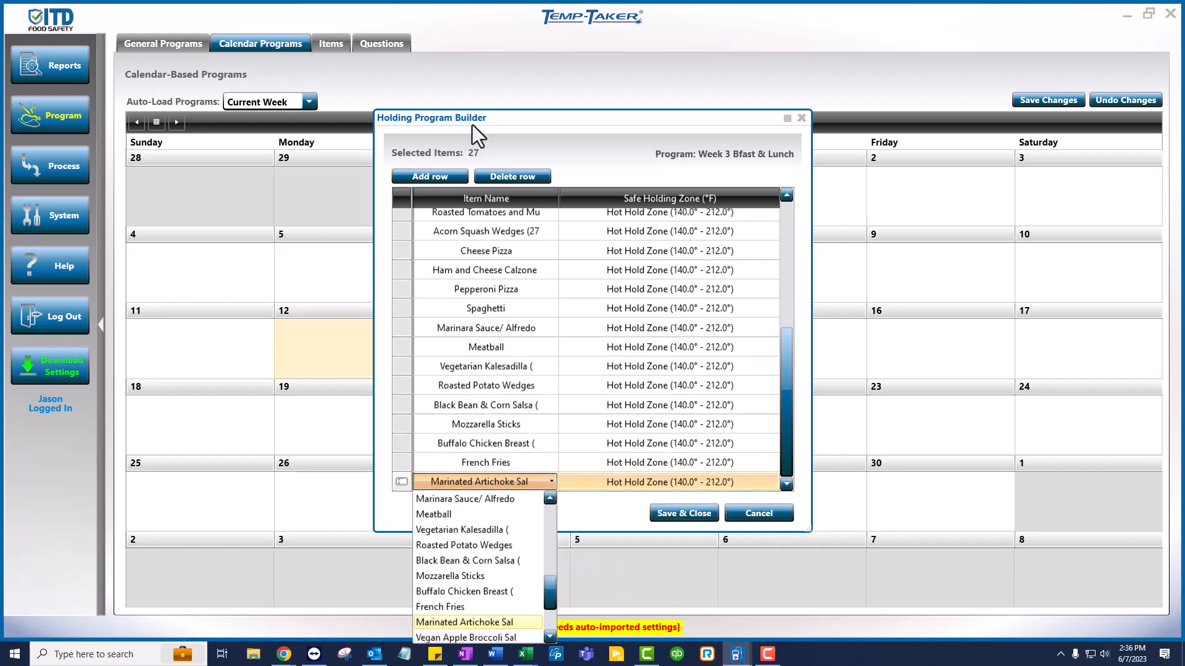
pyautogui.press('Tab')
pyautogui.press('Tab')
pyautogui.press('Down')
pyautogui.press('Tab')
pyautogui.press('Tab')
# Add Pineapple, Peach and Ban, Firehouse Chili 2506338 and Vegan Curried Vegetable to the holding program in the Hot Hold Zone.
pyautogui.press('Down')
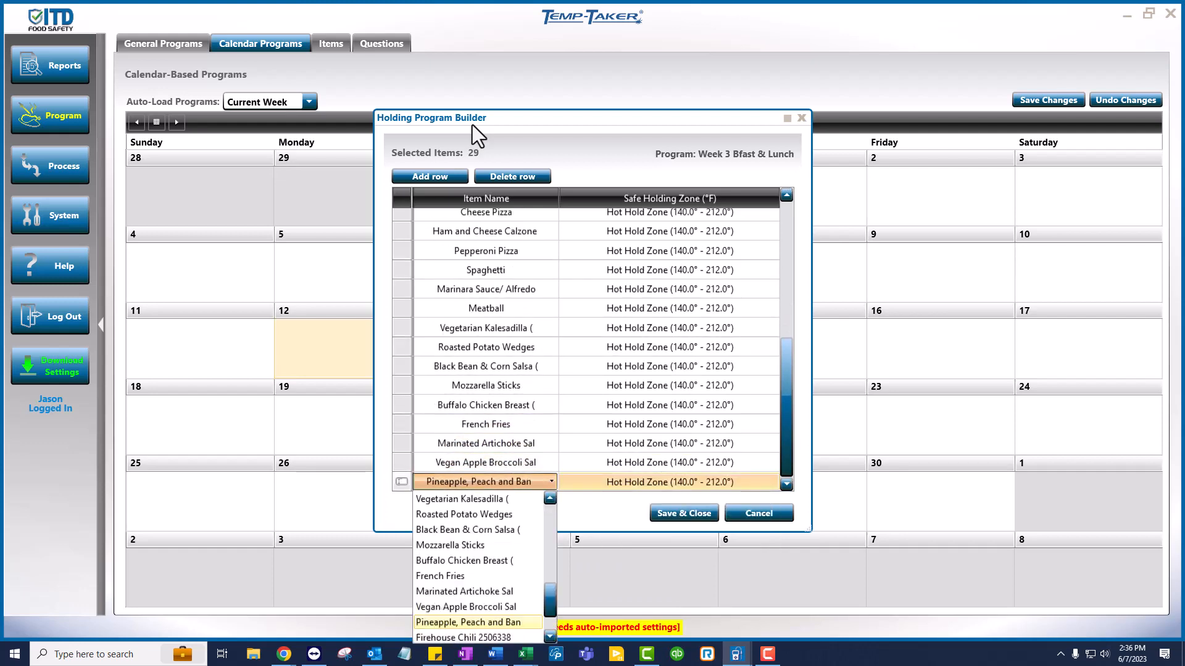
pyautogui.press('Tab')
pyautogui.press('Tab')
pyautogui.press('Down')
pyautogui.press('Tab')
pyautogui.press('Tab')
pyautogui.press('Down')
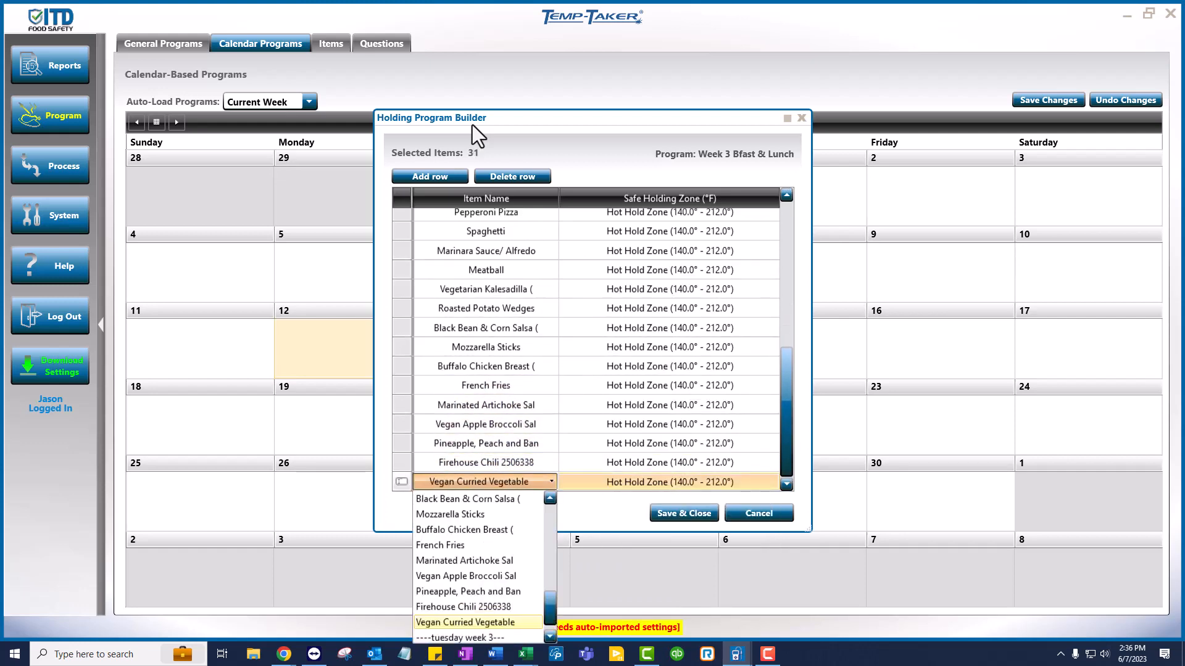
pyautogui.press('Tab')
pyautogui.press('Tab')
# Delete the surplus last row holding the ----tuesday week 3--- separator, and save the item list to the program.
pyautogui.press('Down')
pyautogui.press('Down')
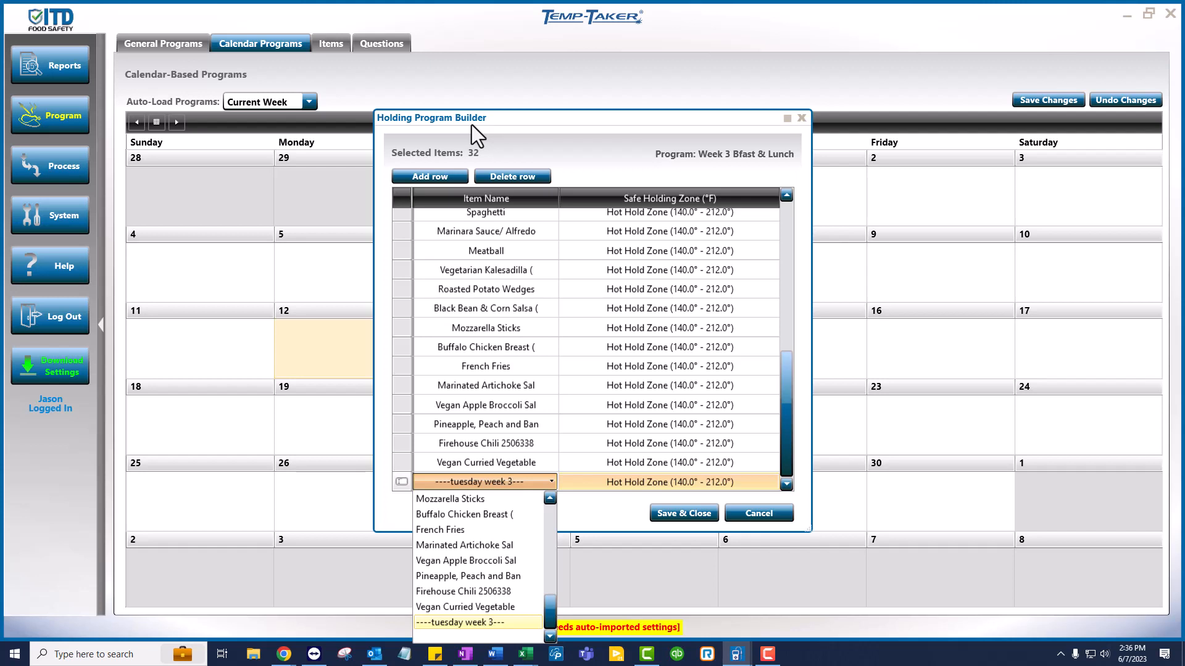
pyautogui.press('Return')
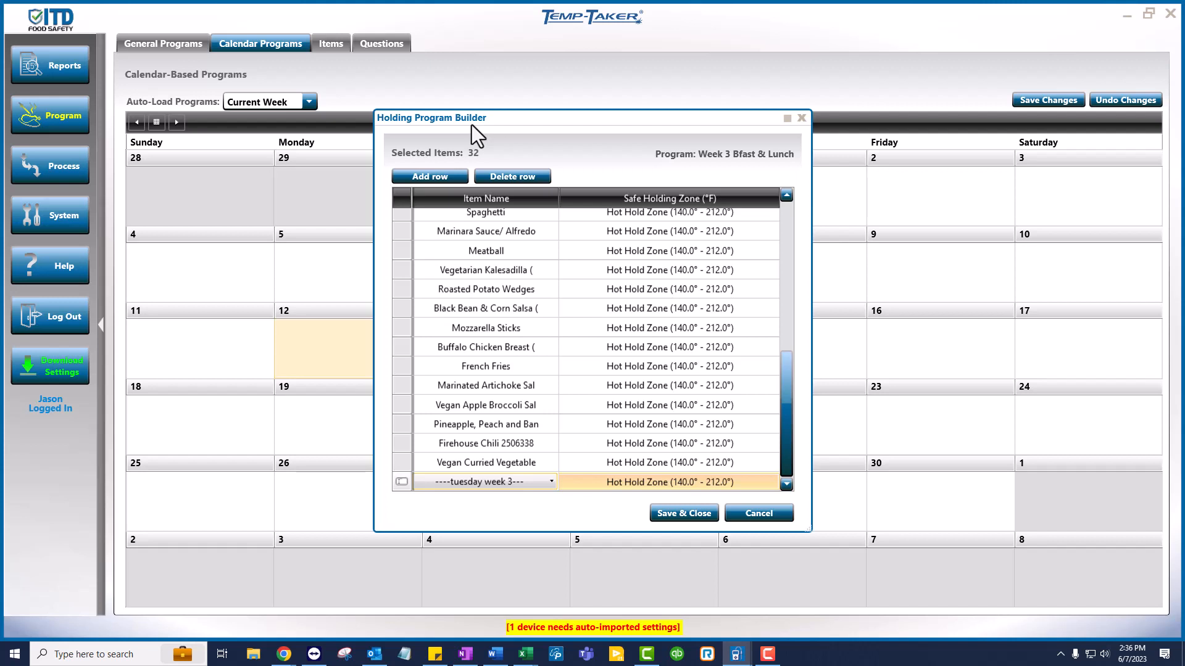
pyautogui.click(401, 482)
pyautogui.click(521, 174)
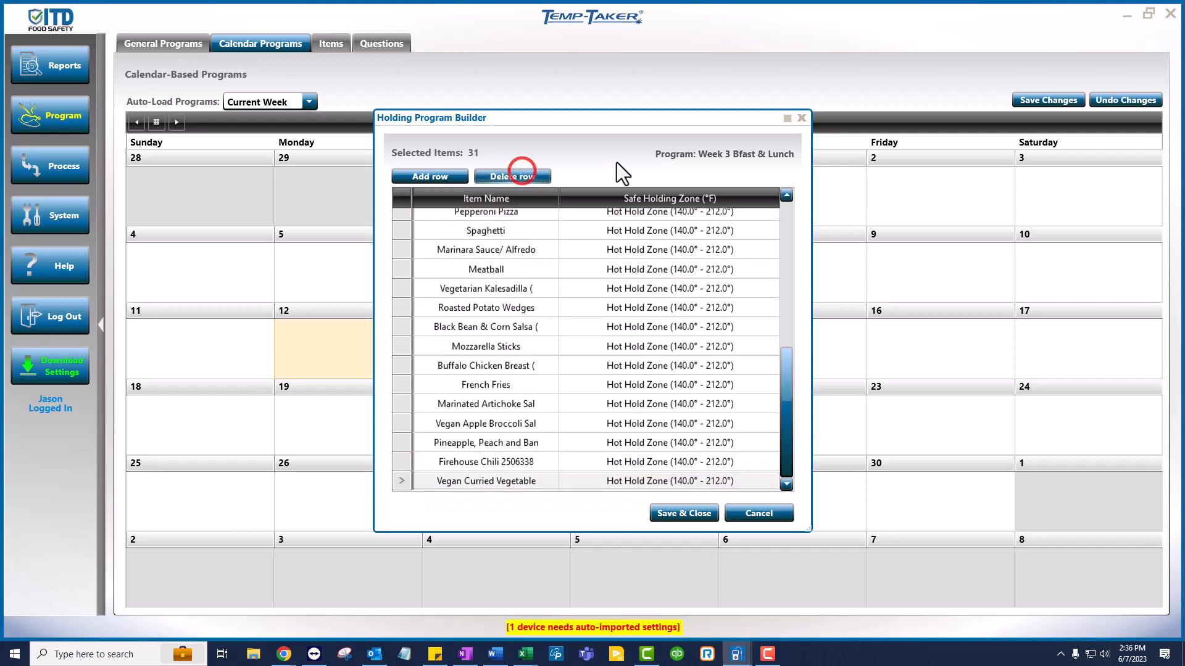
pyautogui.click(684, 513)
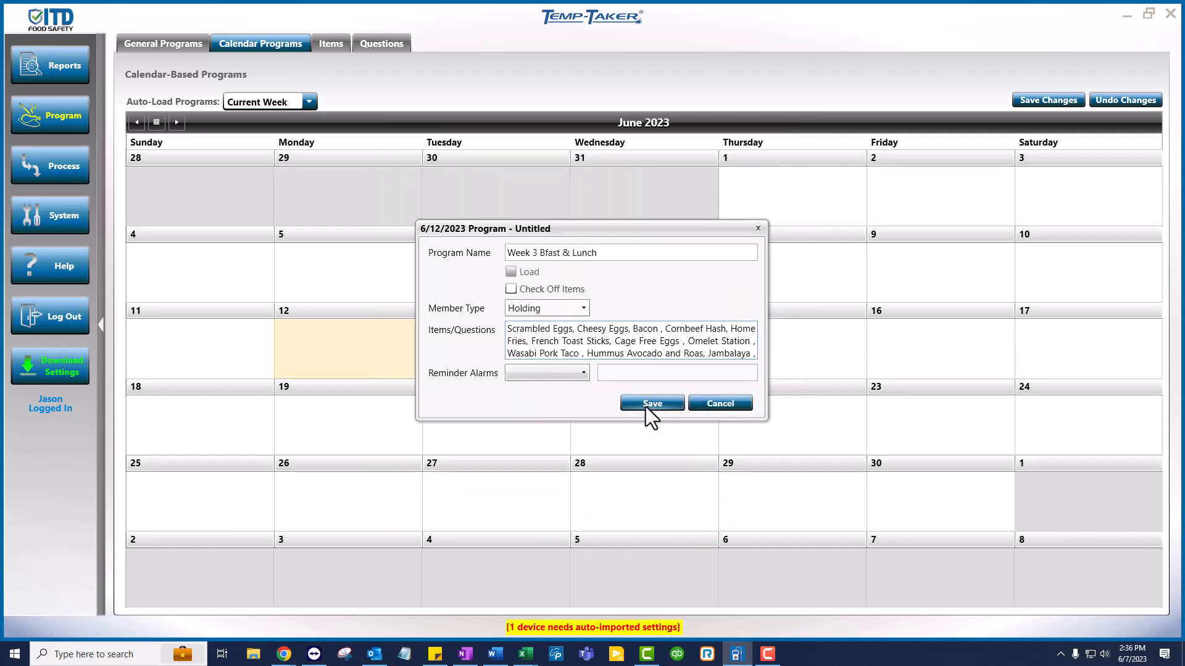
# Set the Week 3 Bfast & Lunch program's reminder alarms to 8:00AM, 10:15AM and 1:30PM, then save the program and the calendar changes.
pyautogui.click(583, 372)
pyautogui.scroll(-9, 562, 475)
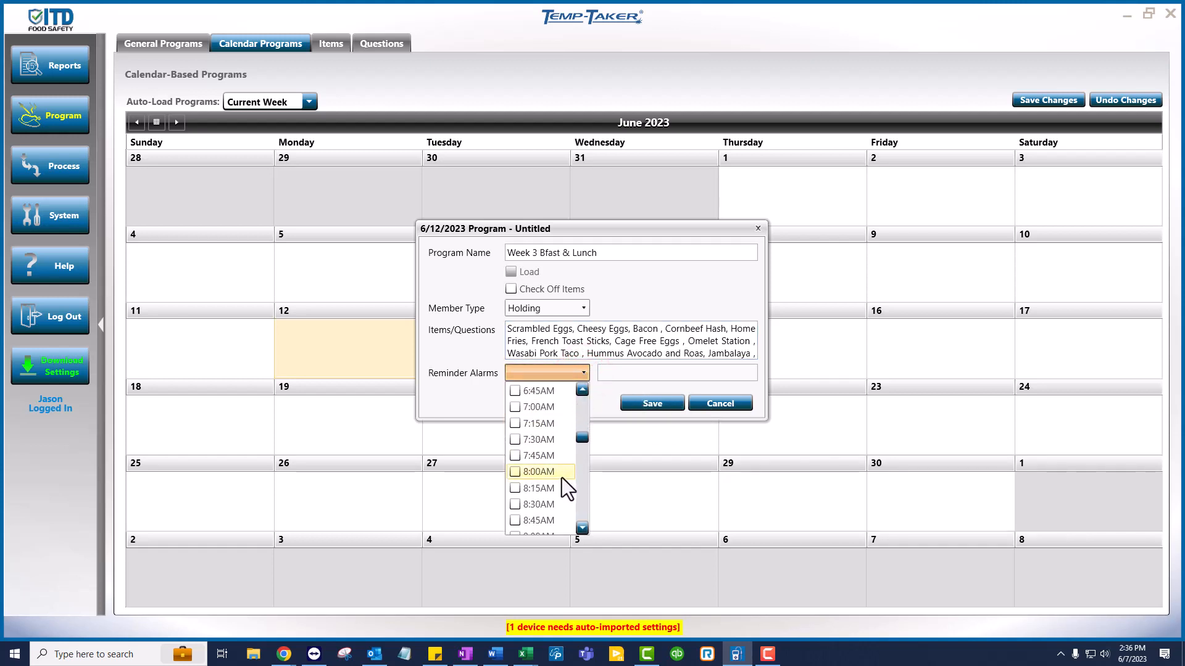
pyautogui.click(555, 473)
pyautogui.scroll(-2, 556, 479)
pyautogui.scroll(-1, 557, 478)
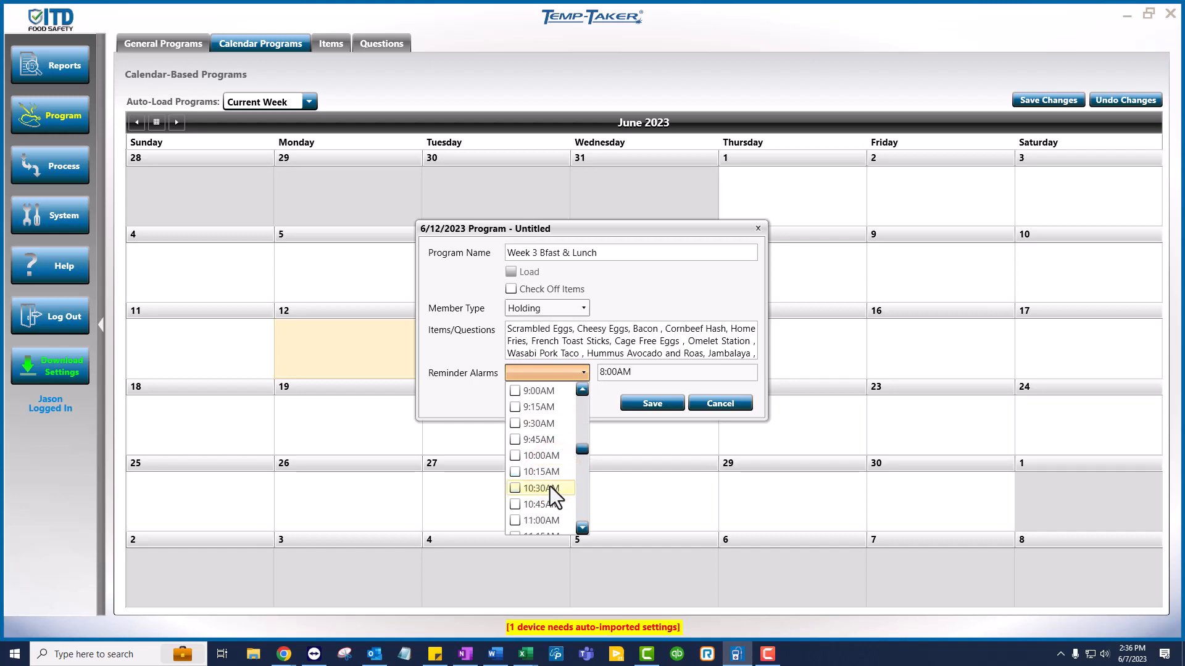
pyautogui.click(550, 473)
pyautogui.scroll(-4, 552, 480)
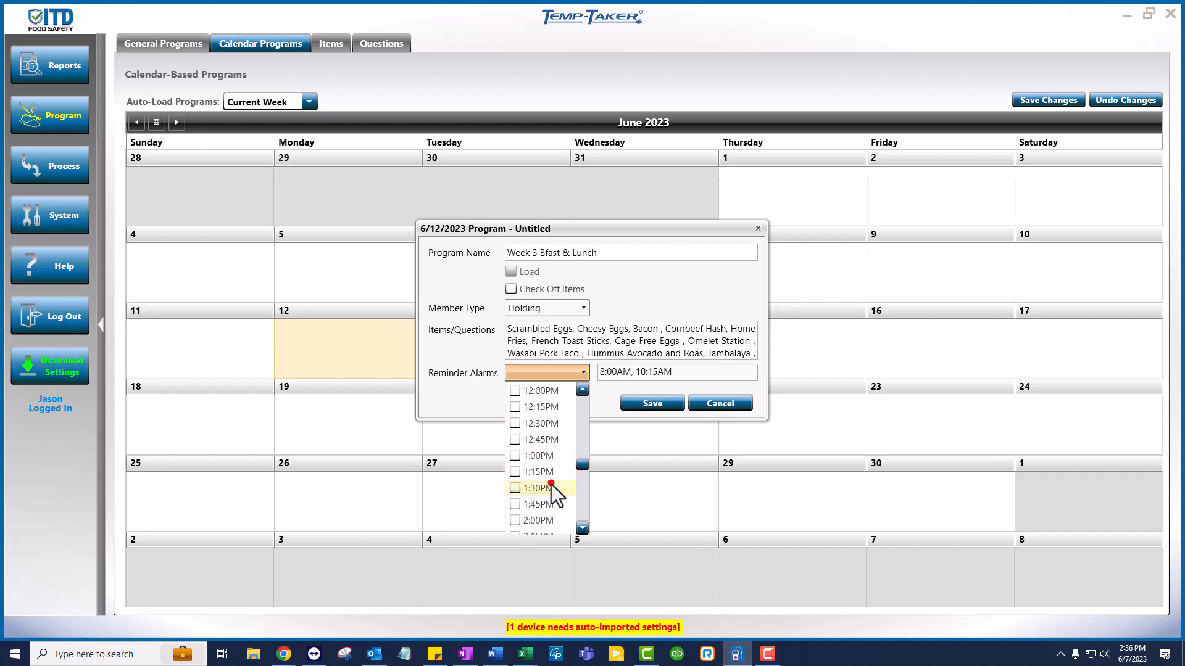
pyautogui.click(551, 484)
pyautogui.click(654, 403)
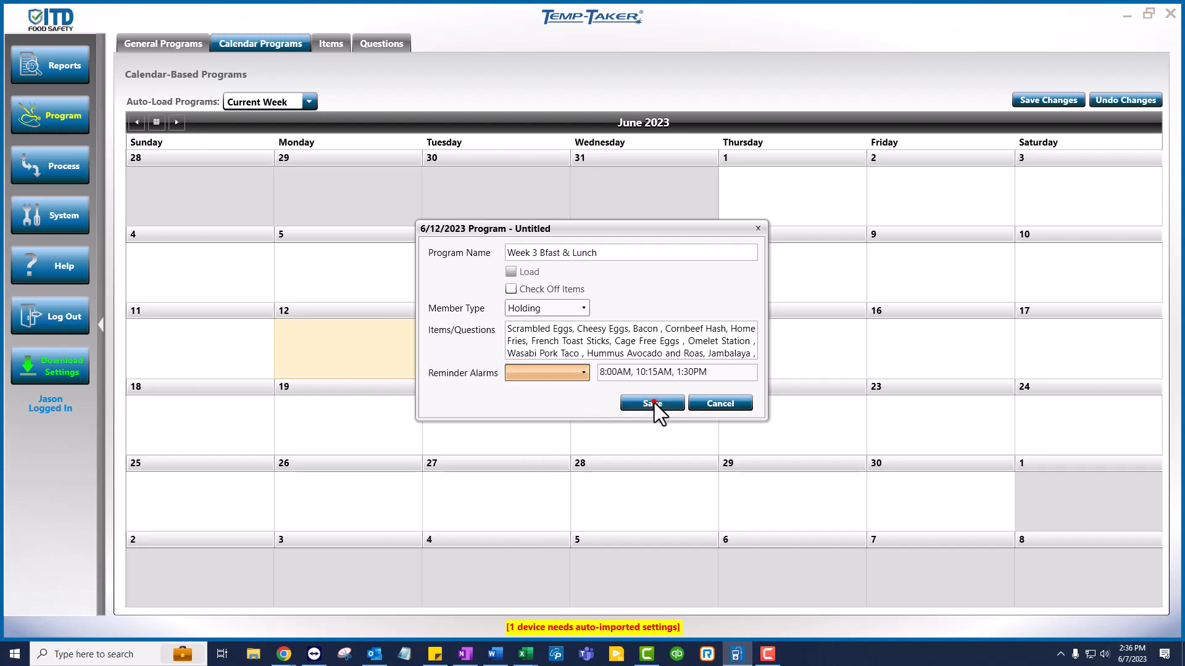
pyautogui.click(641, 404)
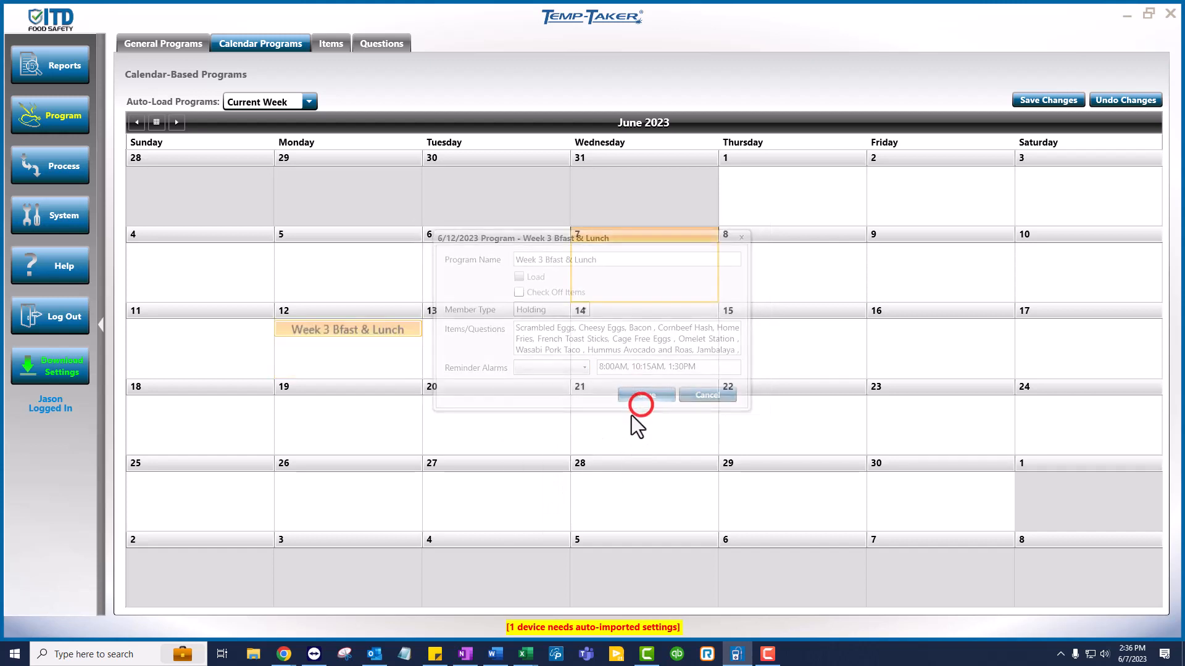
pyautogui.click(1057, 100)
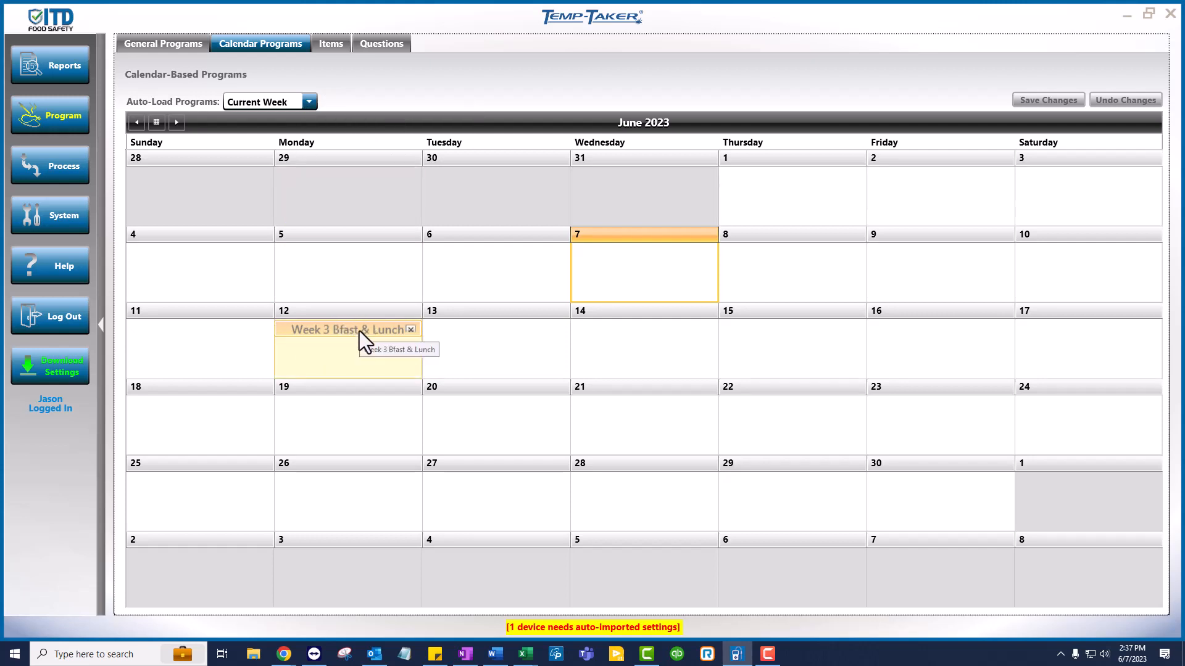
# Set the calendar programs to auto-load for the Current Month and save the changes.
pyautogui.click(309, 101)
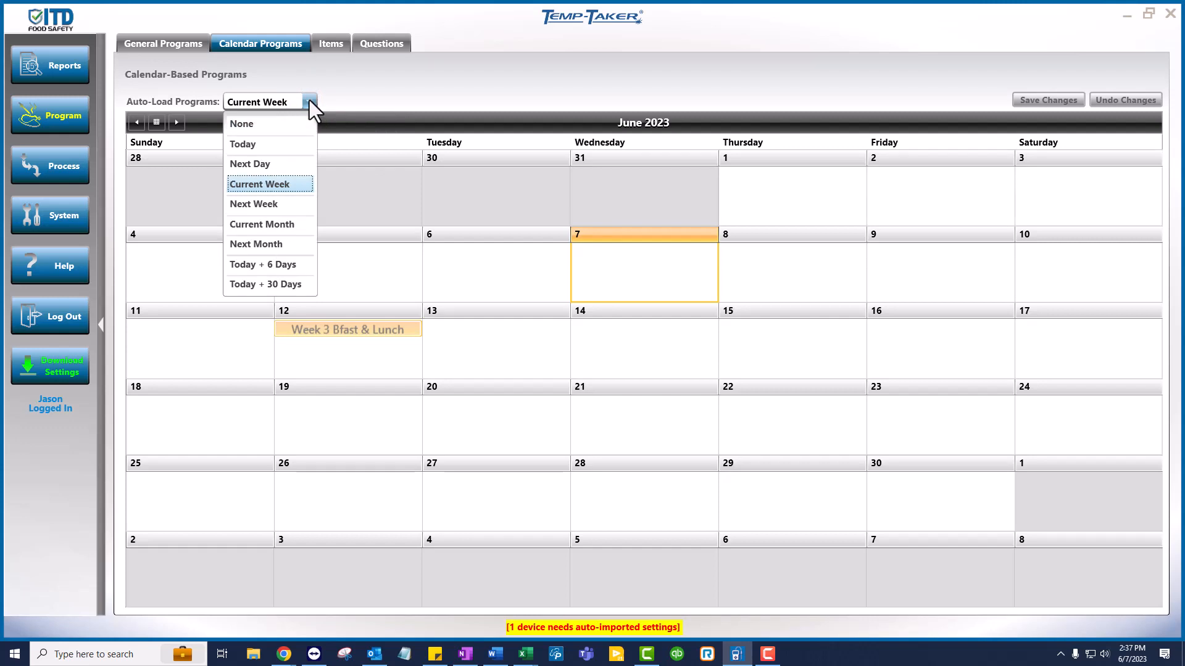
pyautogui.click(296, 143)
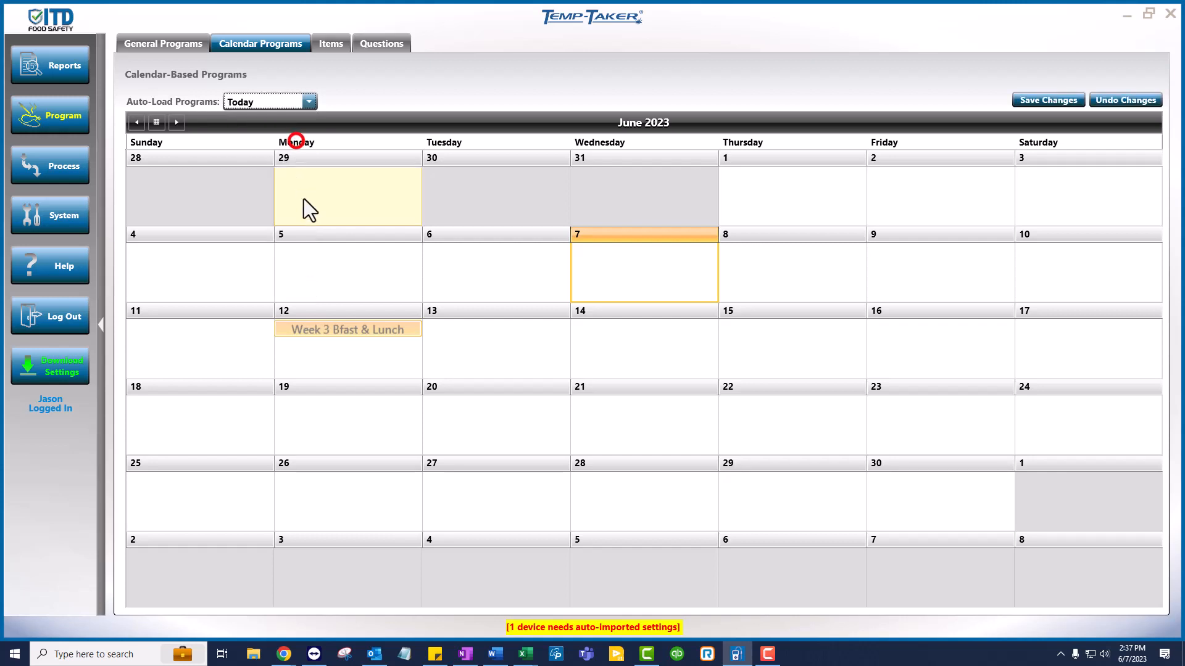
pyautogui.click(309, 101)
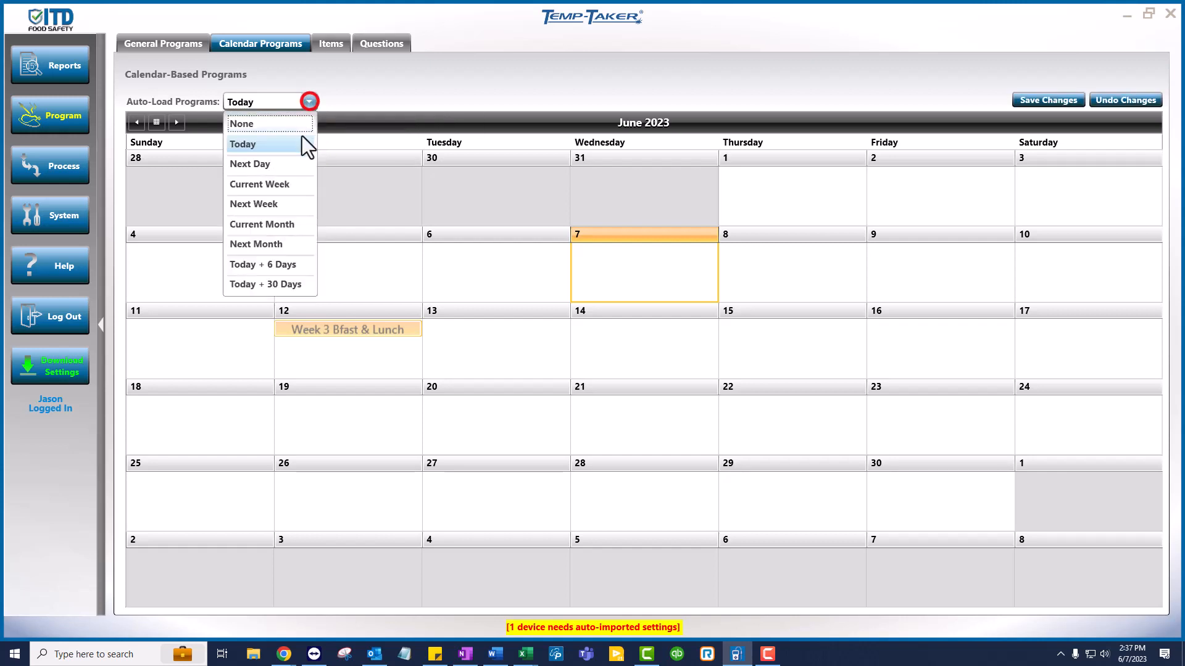
pyautogui.click(288, 224)
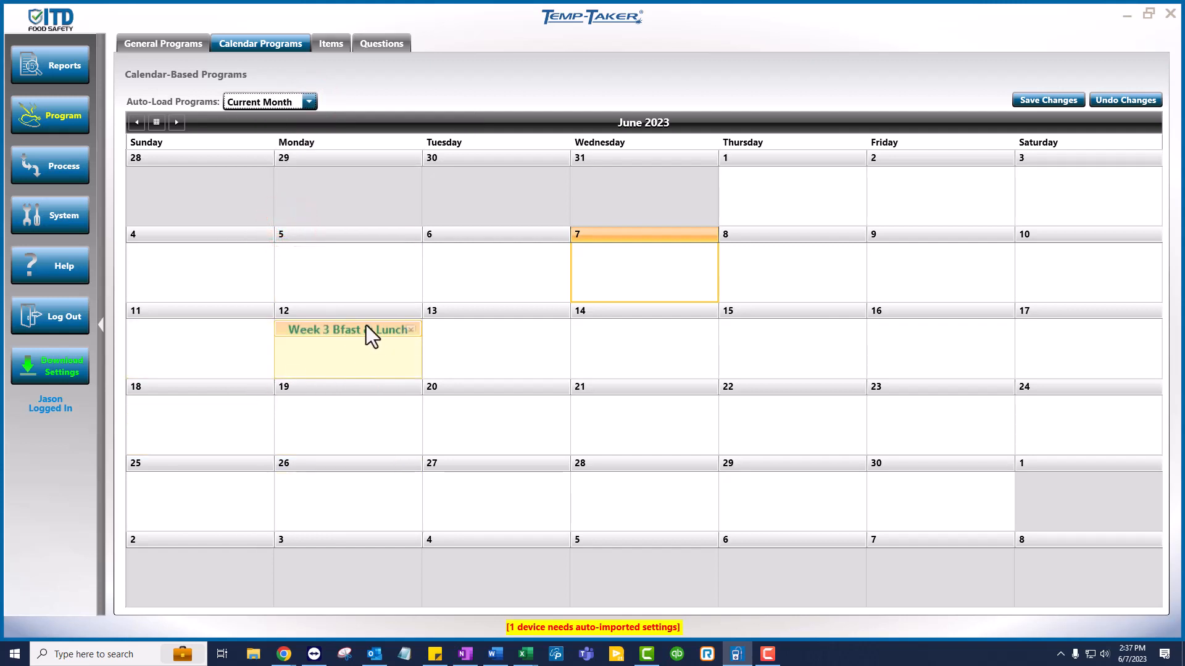
pyautogui.click(1034, 101)
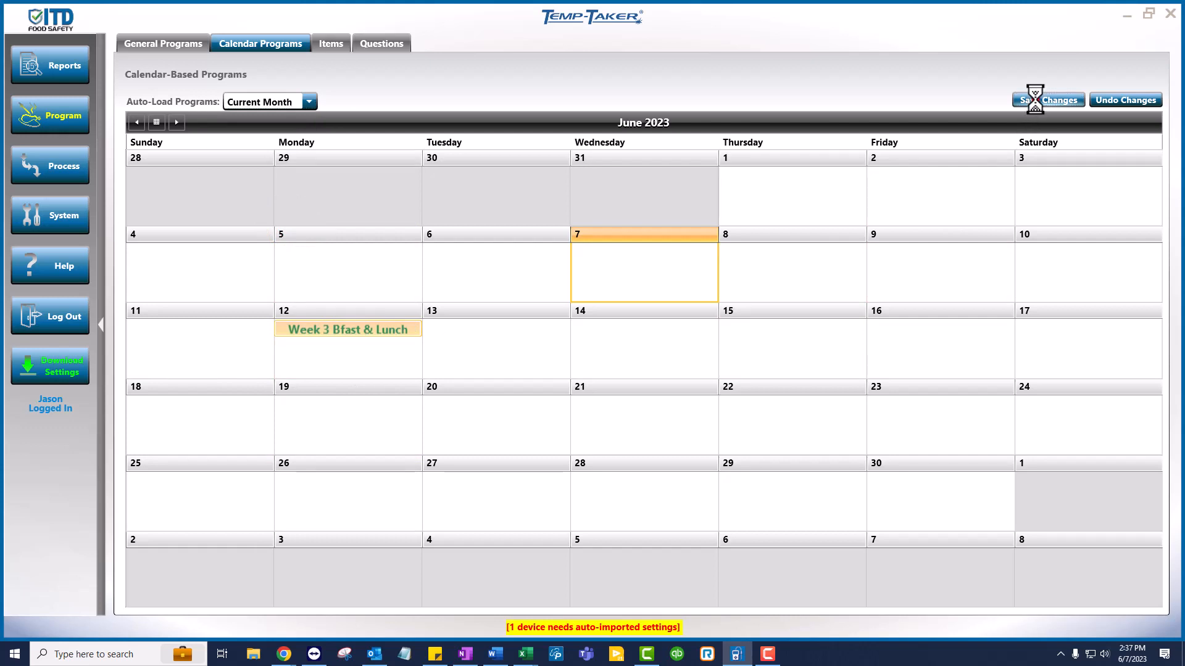
# Review the settings of the Week 3 Bfast & Lunch program on June 12 and save it again.
pyautogui.doubleClick(352, 327)
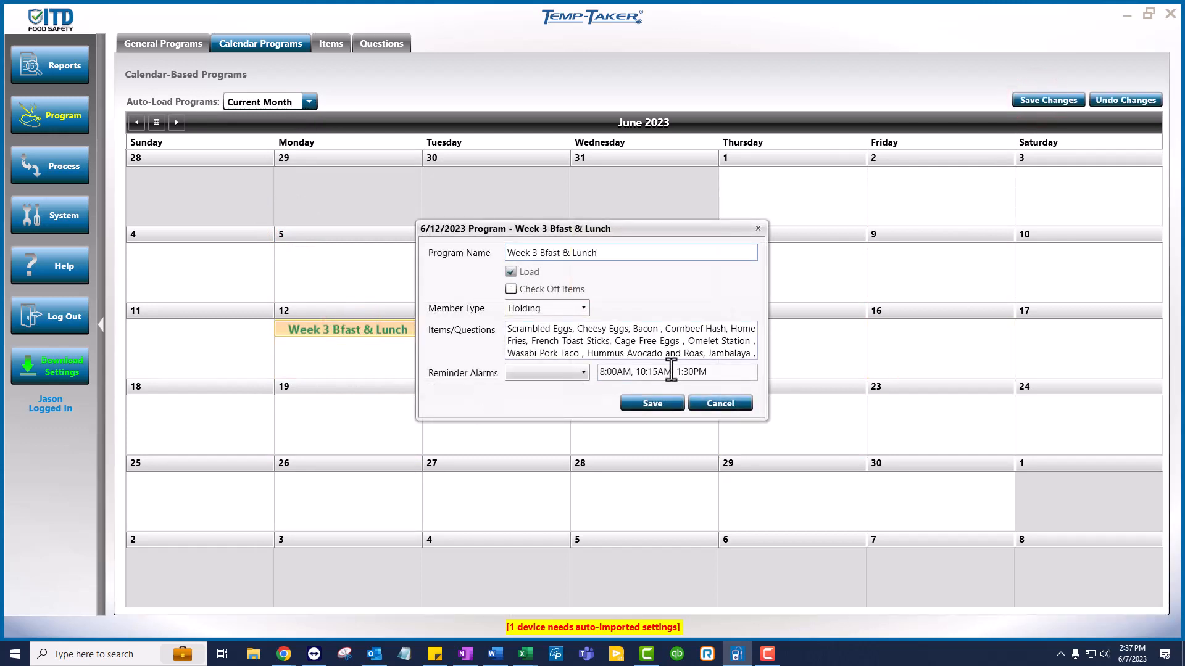
pyautogui.click(662, 402)
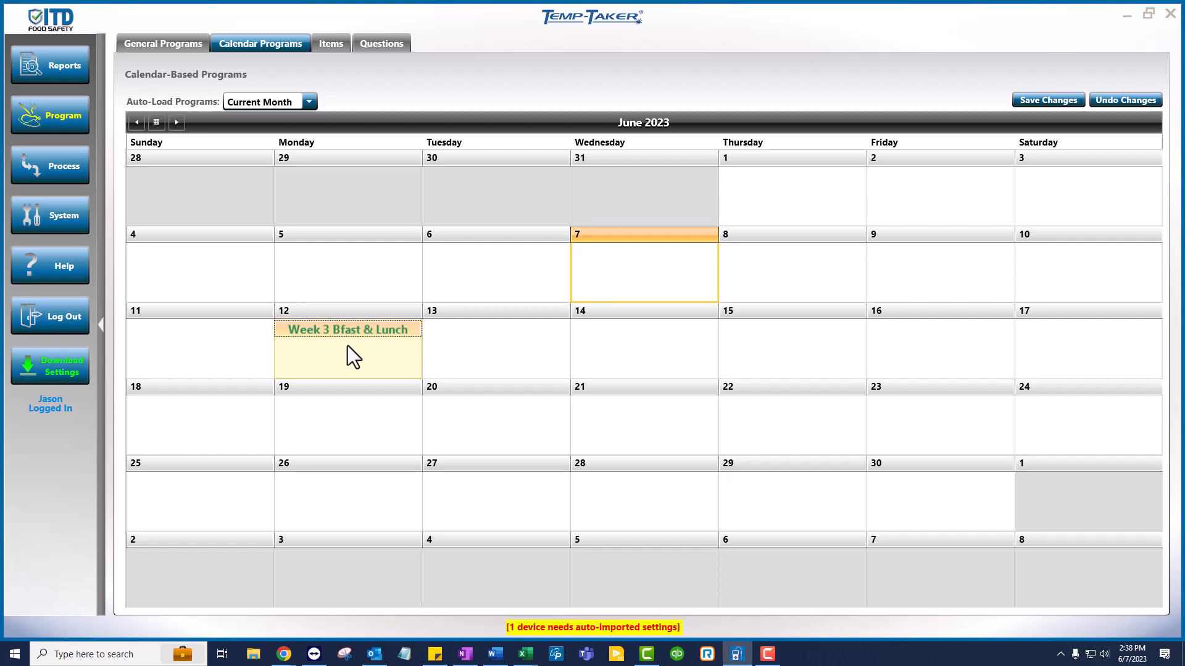
# Start a second program on June 12 named Wk 3 Bfast & Lunch Cook, with the member type Cooking.
pyautogui.doubleClick(347, 346)
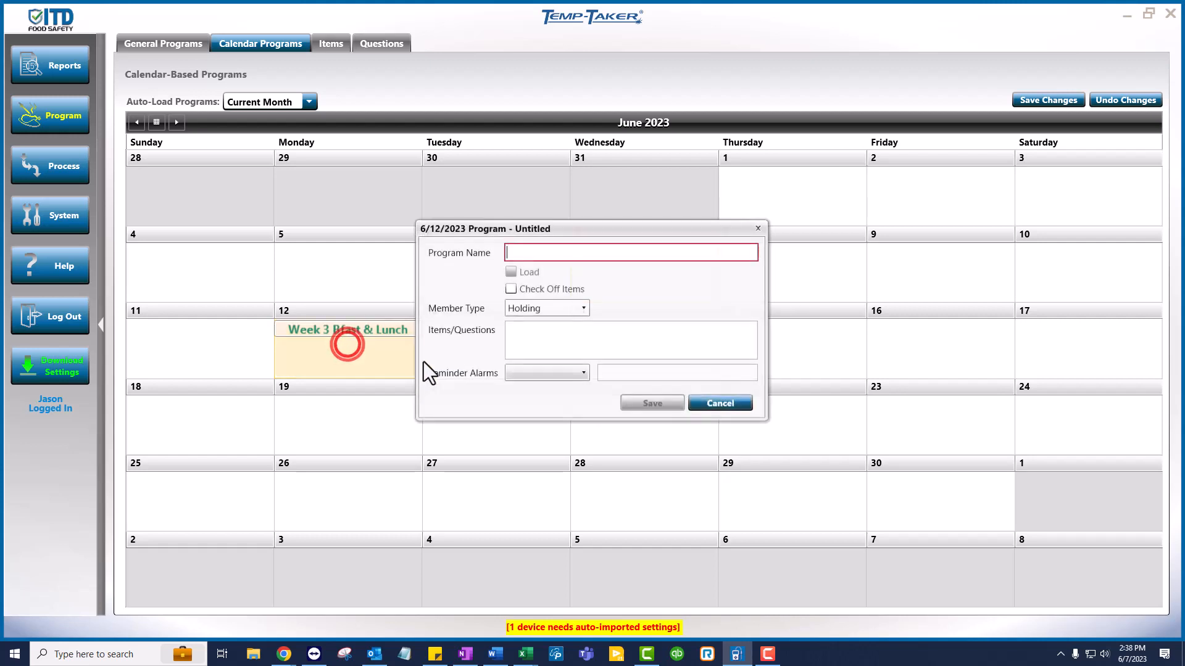
pyautogui.write('W')
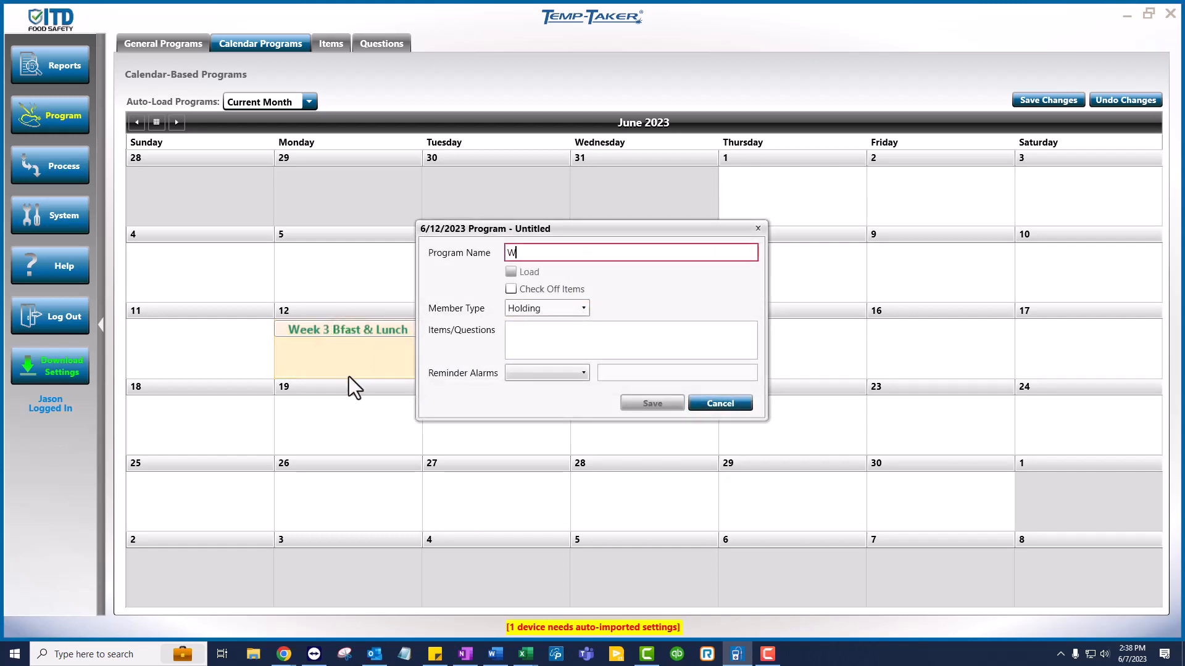
pyautogui.write('eek 3 Bfast & Lunch Coo')
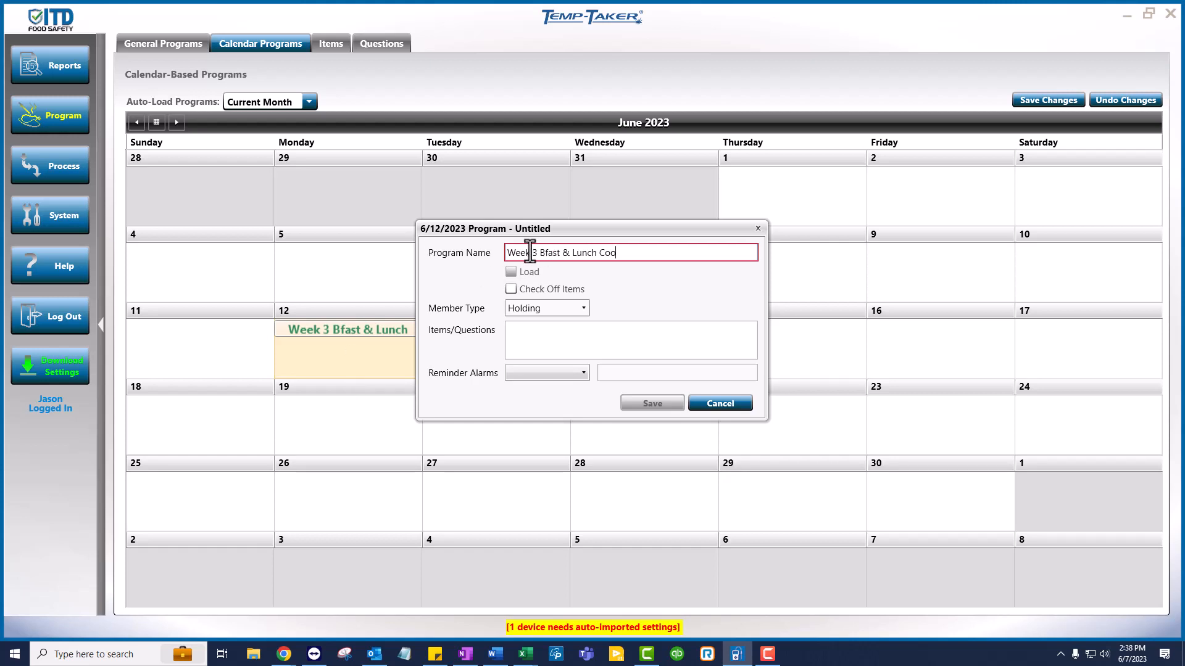
pyautogui.click(530, 251)
pyautogui.press('Left')
pyautogui.press('BackSpace')
pyautogui.press('BackSpace')
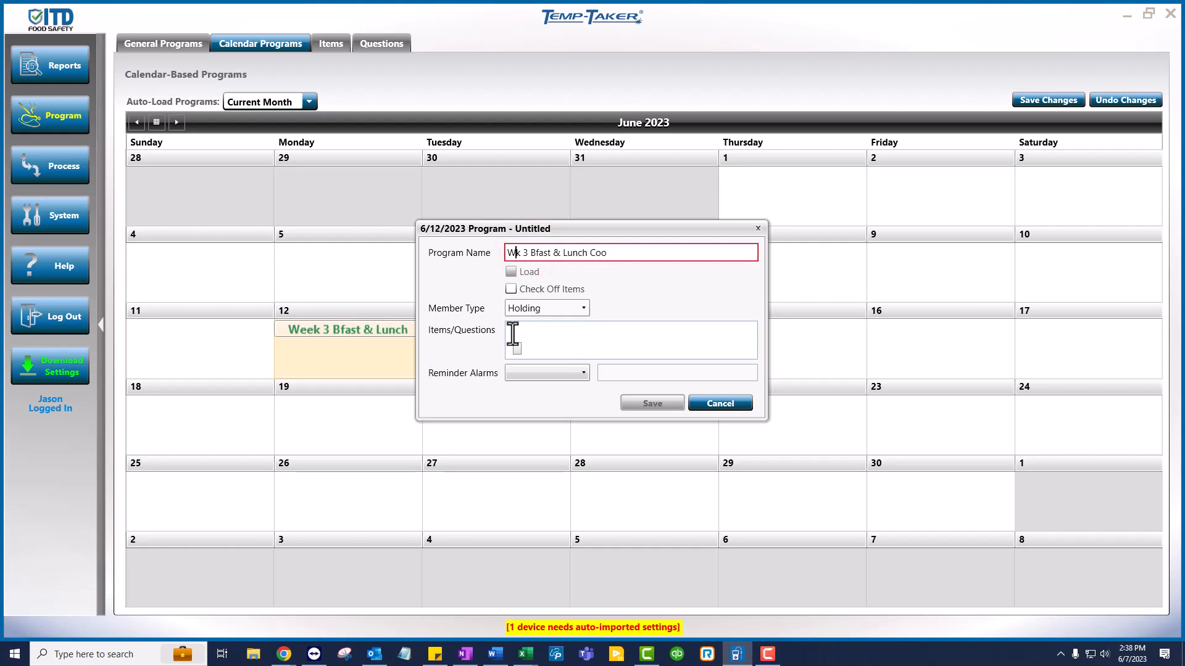
pyautogui.click(626, 252)
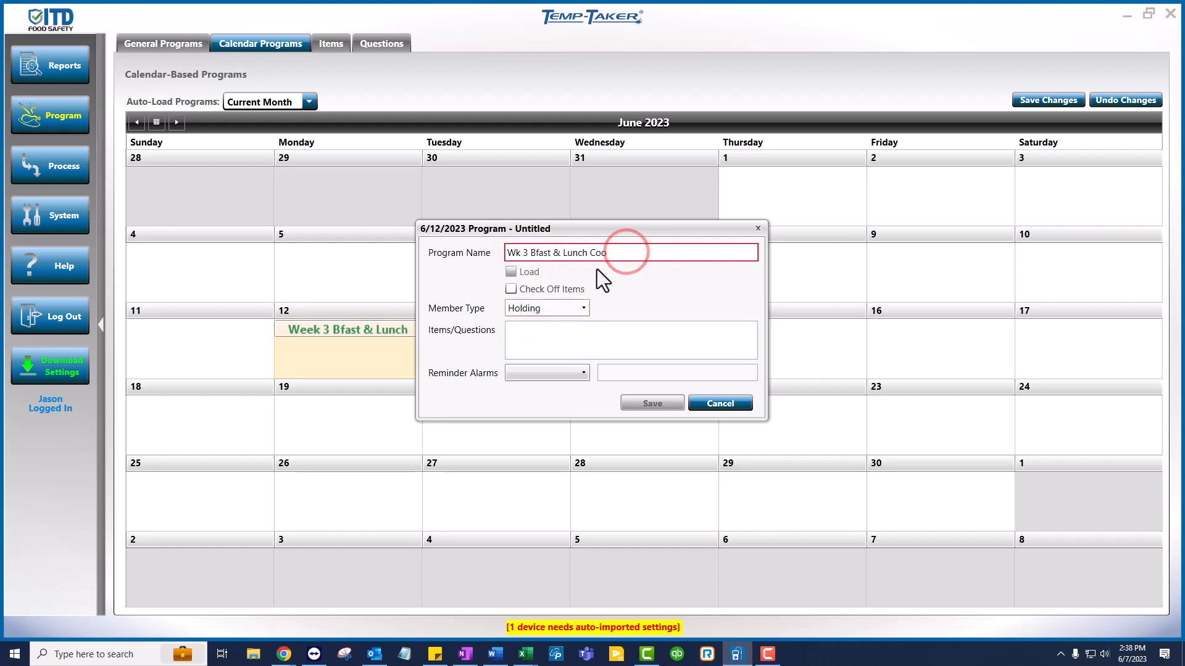
pyautogui.write('k')
pyautogui.click(581, 308)
pyautogui.click(561, 339)
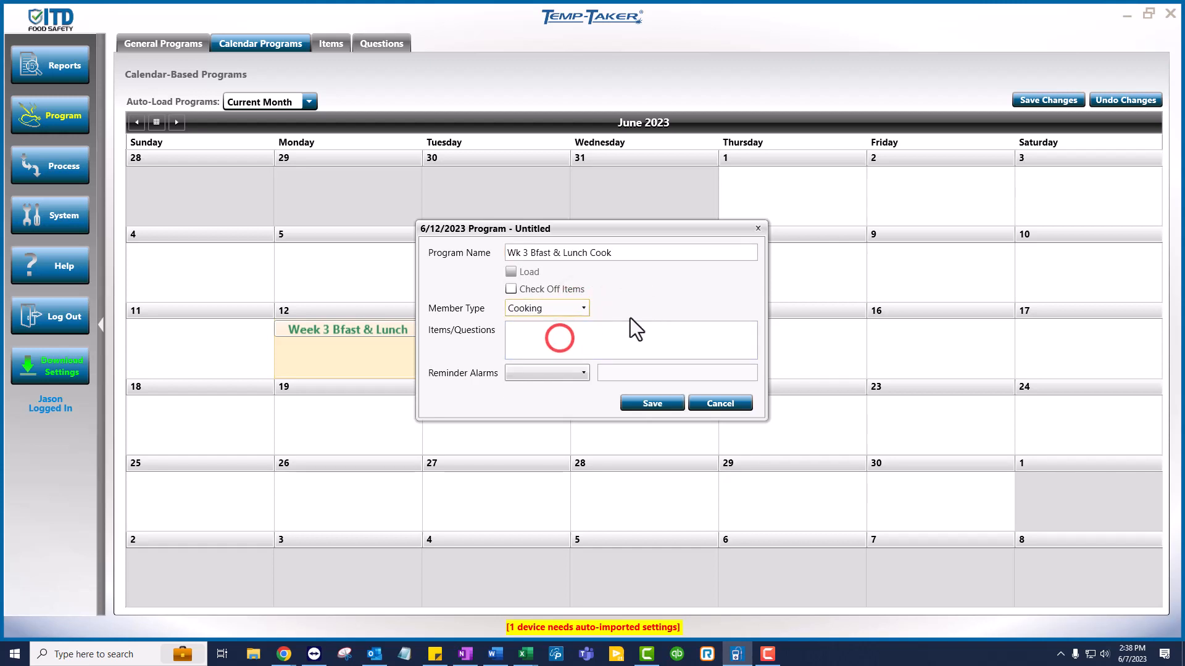
# Add Scrambled Eggs and Cheesy Eggs to the cooking program's item list, keeping the default target temperatures.
pyautogui.click(599, 334)
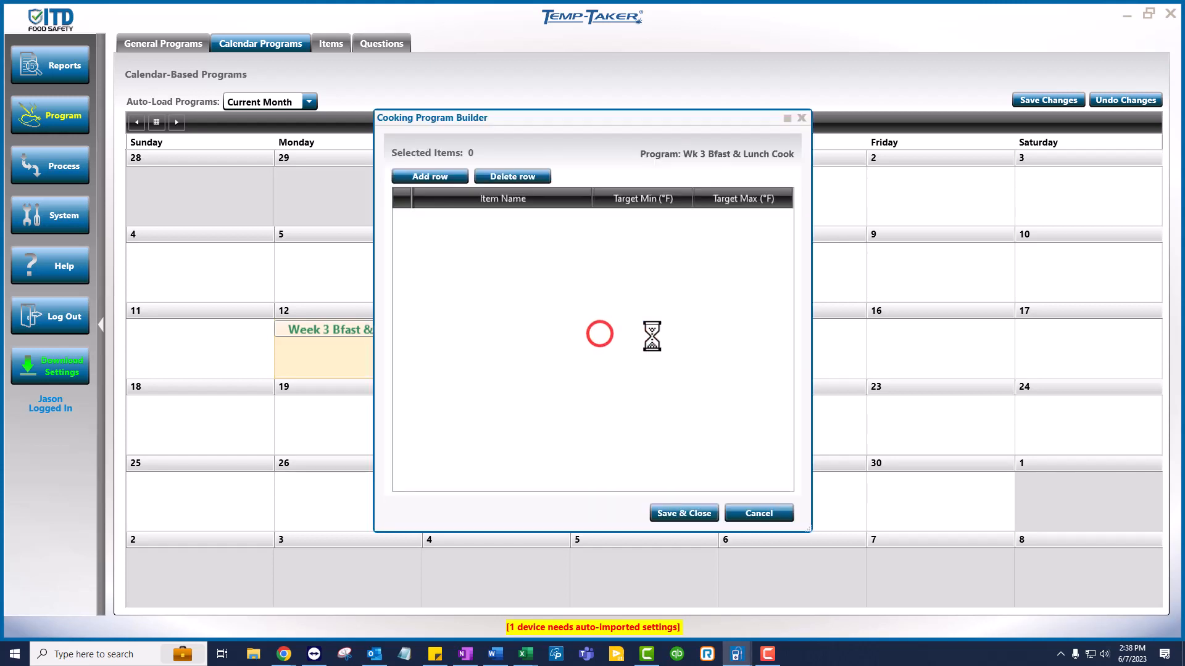
pyautogui.click(445, 175)
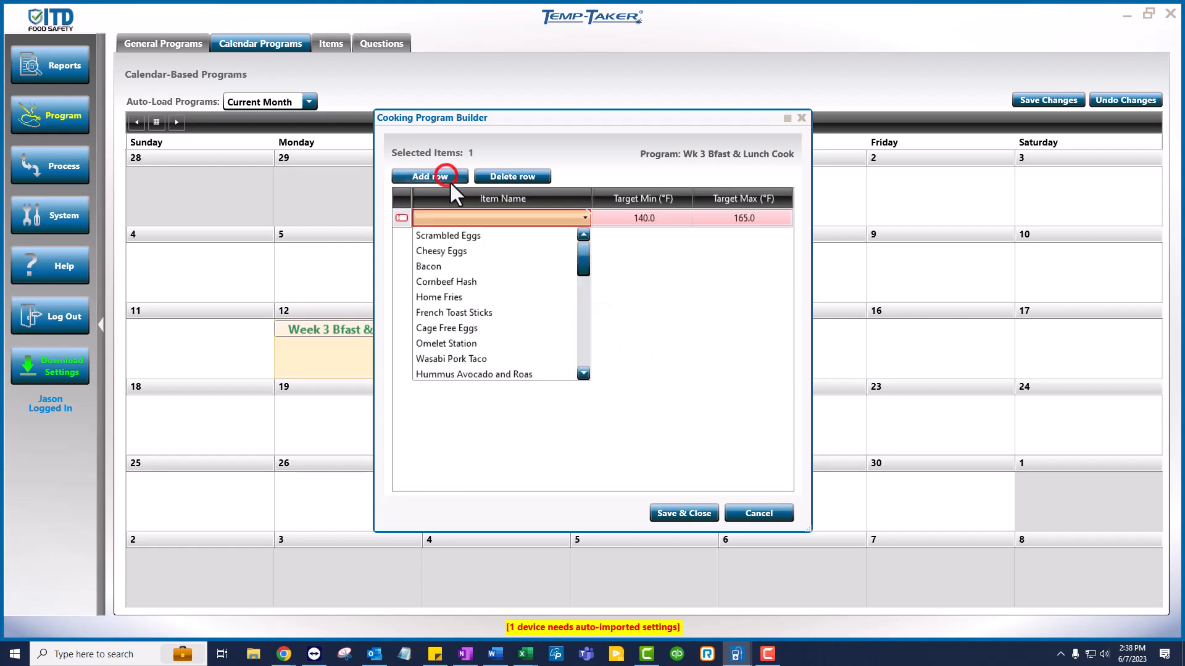
pyautogui.click(454, 235)
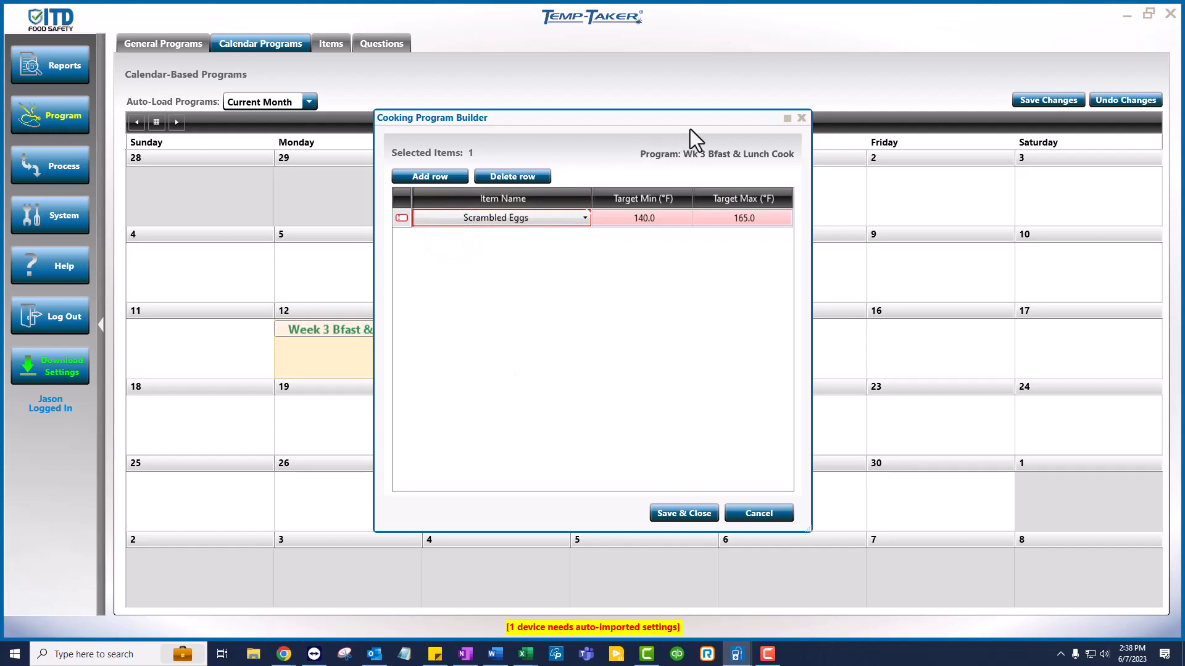
pyautogui.press('Tab')
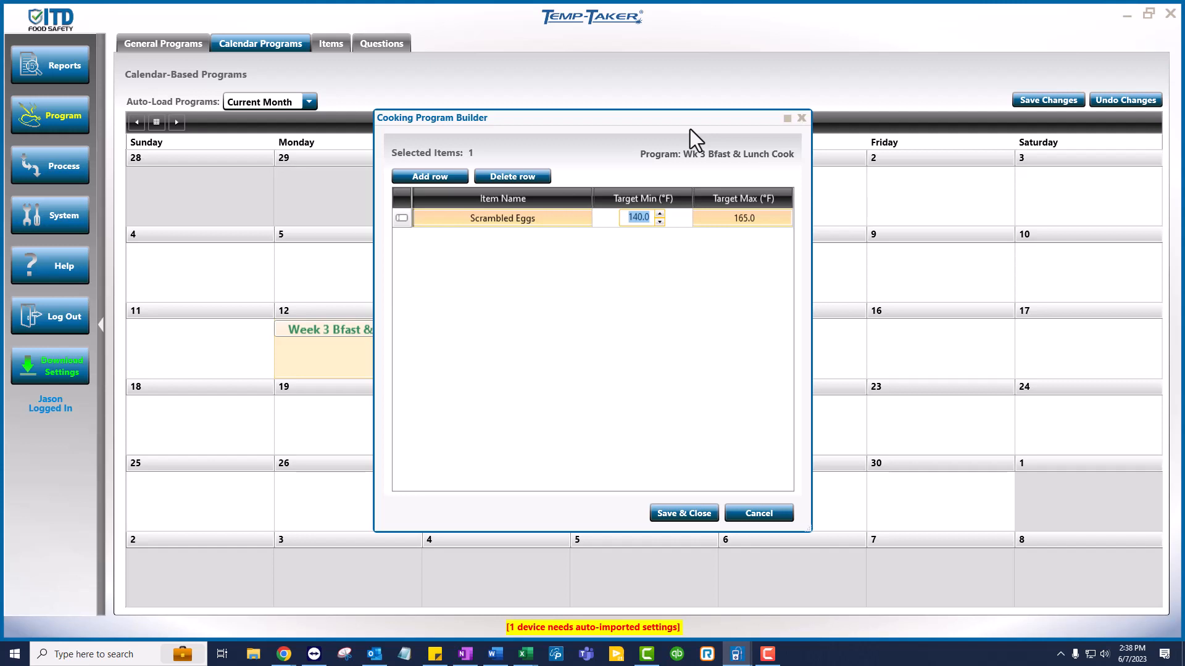
pyautogui.press('Tab')
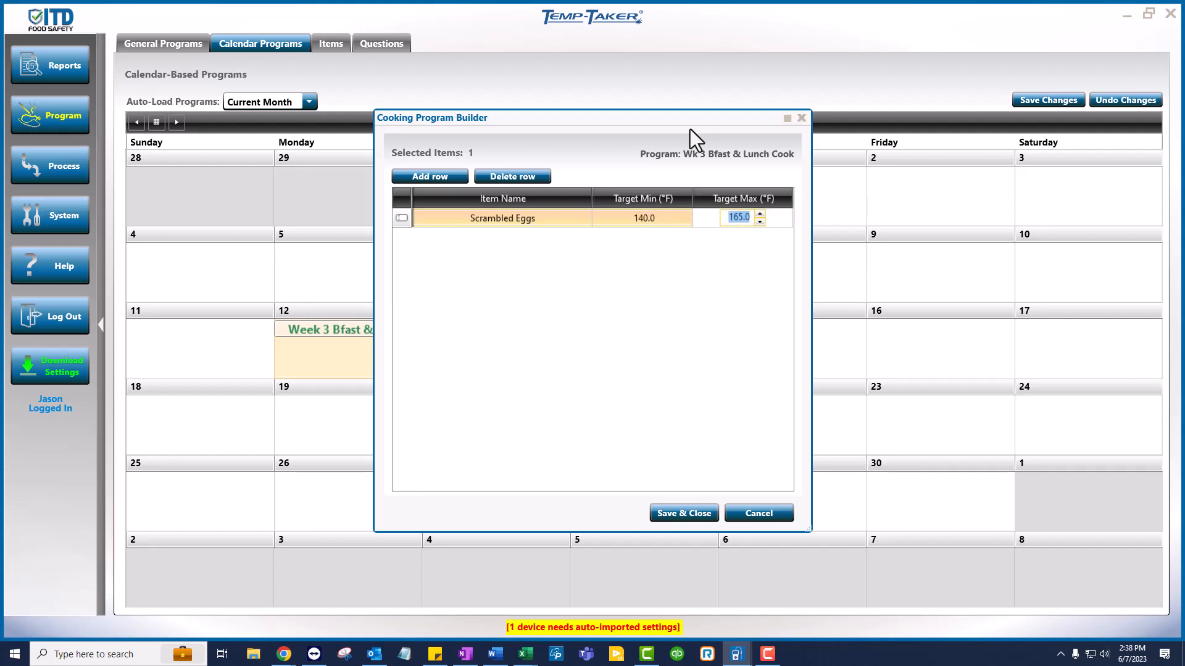
pyautogui.press('Tab')
pyautogui.press('Down')
pyautogui.press('Tab')
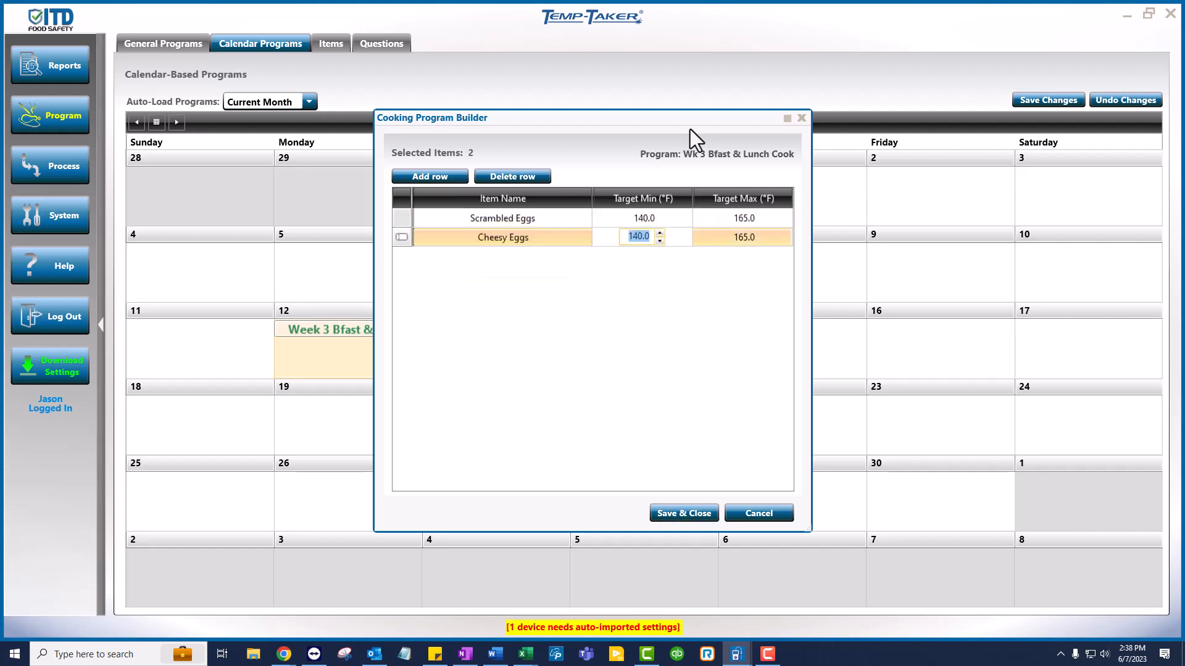
# Add Bacon to the cooking program with a target minimum of 165 °F and a maximum of 212 °F.
pyautogui.press('Tab')
pyautogui.press('Tab')
pyautogui.press('Down')
pyautogui.press('Down')
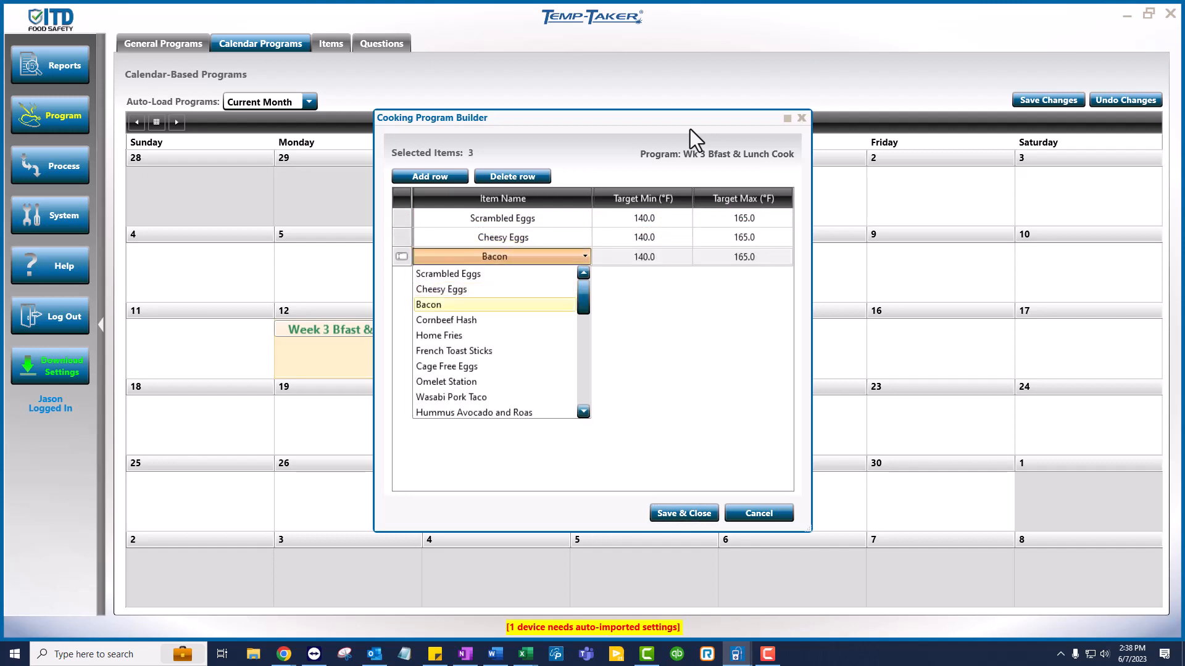
pyautogui.press('Tab')
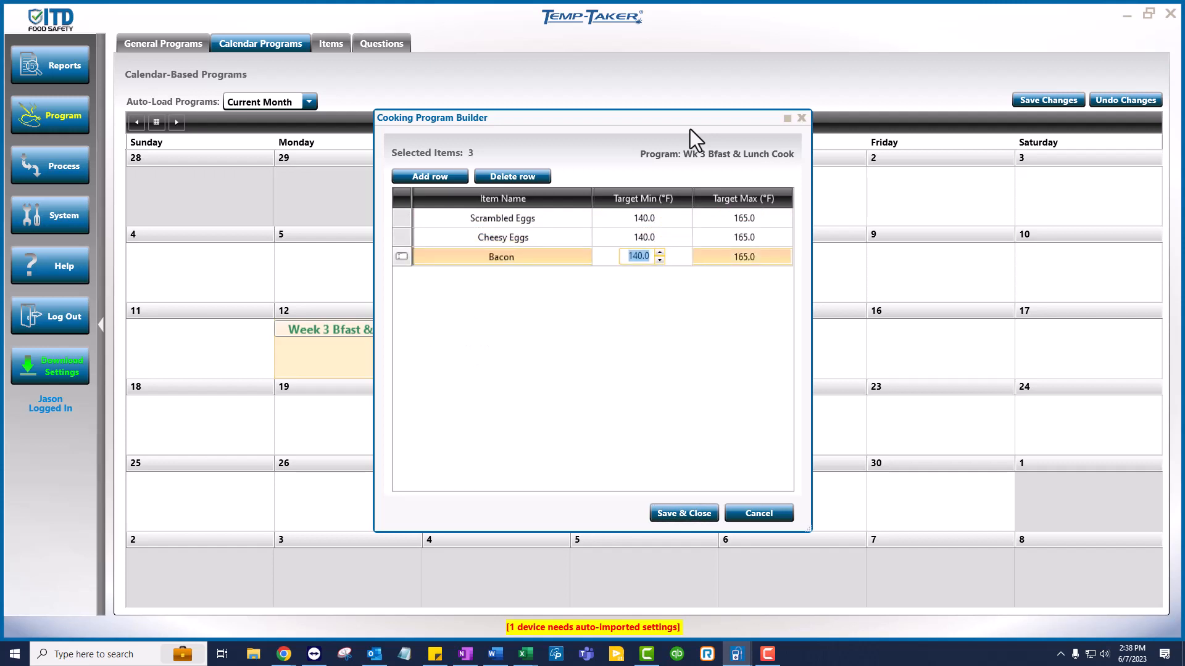
pyautogui.write('165')
pyautogui.press('Tab')
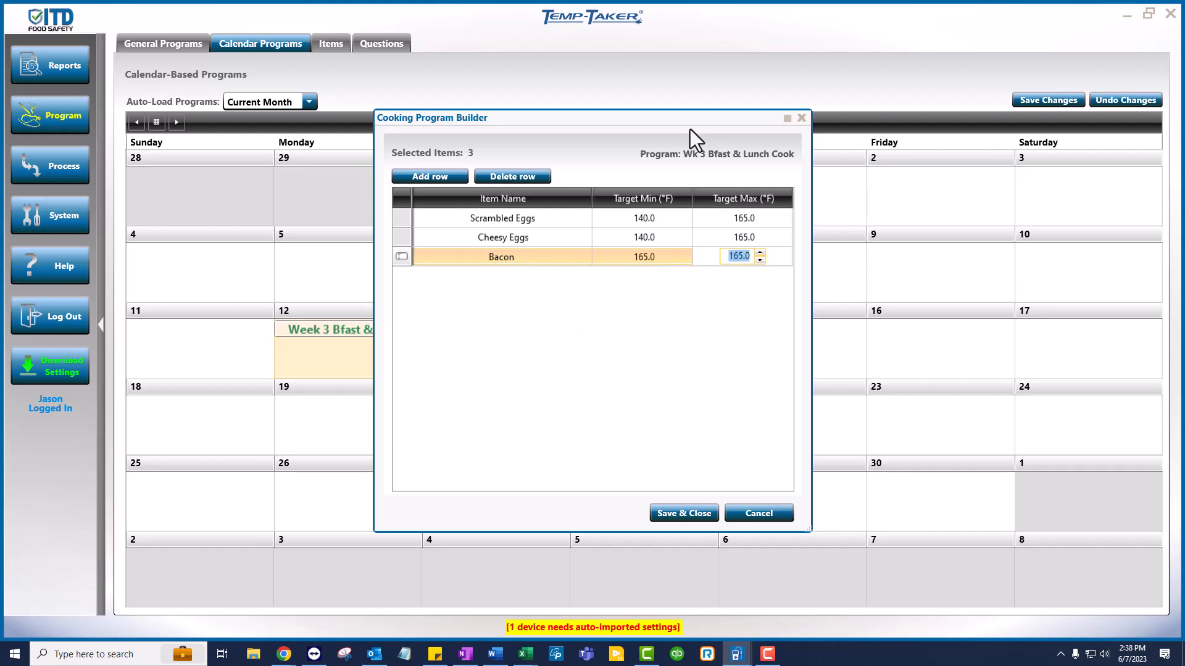
pyautogui.write('212')
# Add Cornbeef Hash and Home Fries to the cooking program with the same target temperatures as Bacon.
pyautogui.press('Tab')
pyautogui.press('Down')
pyautogui.press('Tab')
pyautogui.press('Tab')
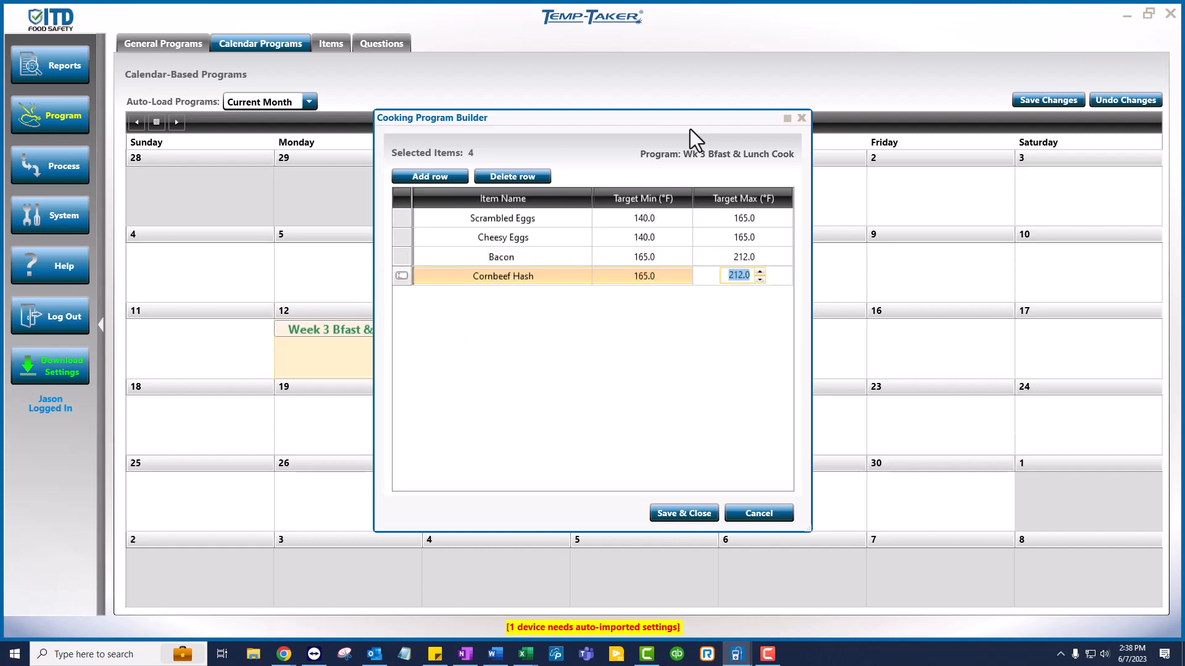
pyautogui.press('Tab')
pyautogui.press('Down')
pyautogui.press('Tab')
pyautogui.press('Tab')
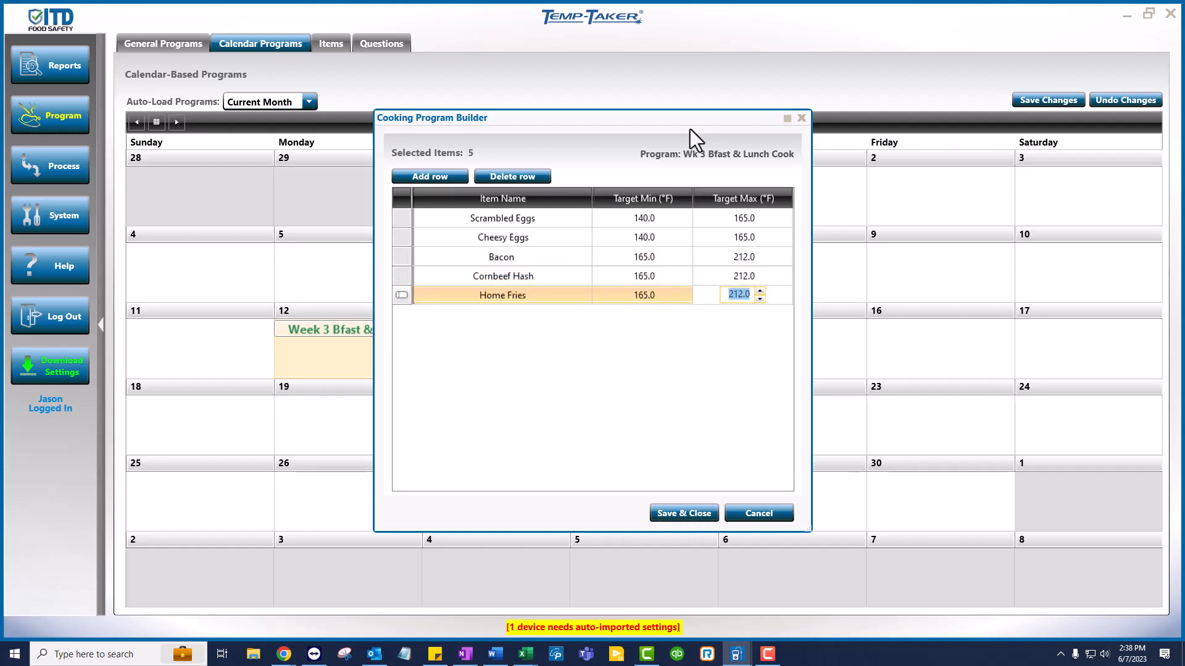
# Add French Toast Sticks and Cage Free Eggs to the cooking program with target temperatures of 165 to 212 °F.
pyautogui.press('Tab')
pyautogui.press('Down')
pyautogui.press('Tab')
pyautogui.press('Tab')
pyautogui.press('Tab')
pyautogui.press('Tab')
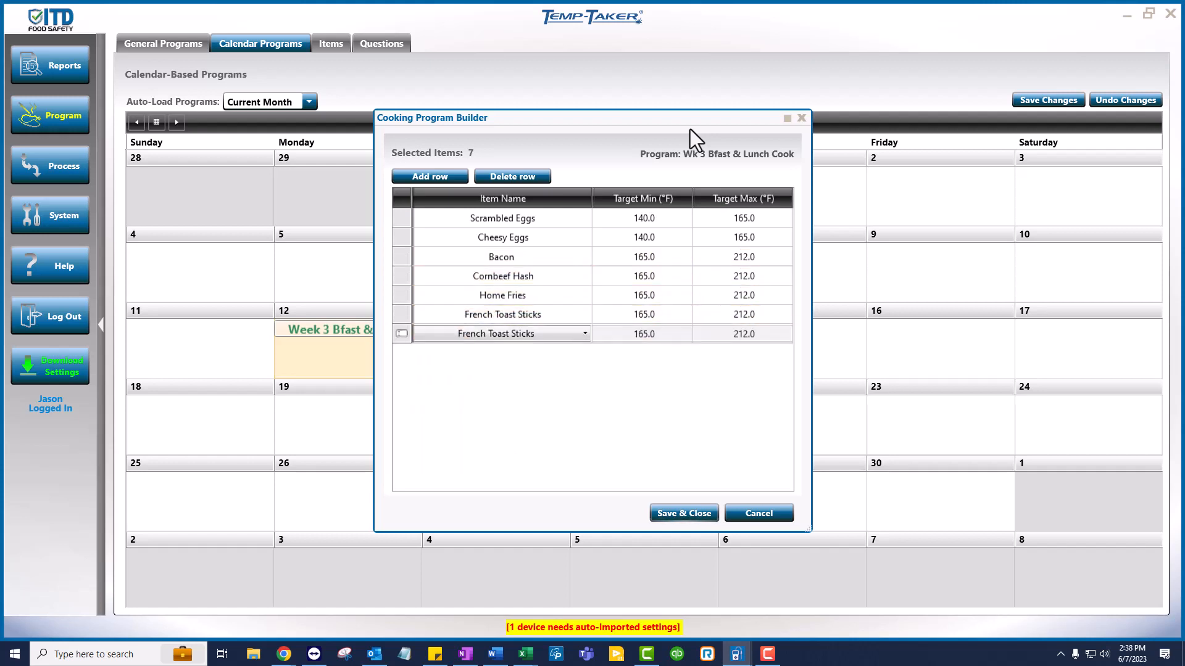
pyautogui.press('Down')
pyautogui.press('Tab')
pyautogui.press('Tab')
# Add Omelet Station and Wasabi Pork Taco to the cooking program, and save the item list to the program.
pyautogui.press('Tab')
pyautogui.press('Down')
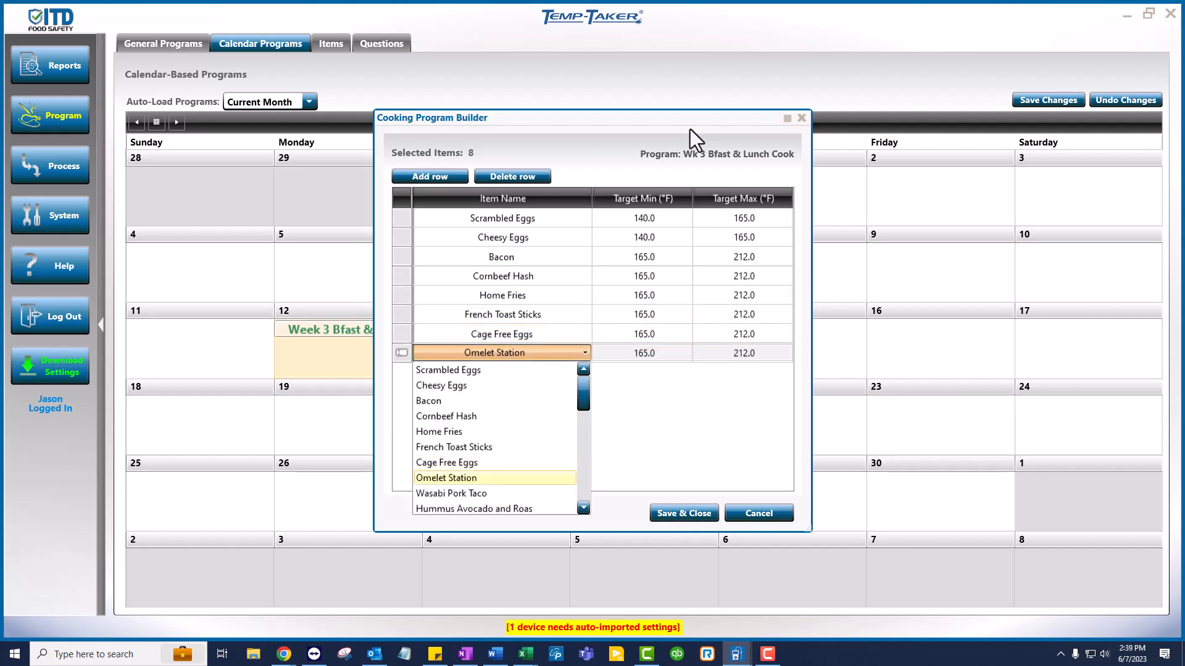
pyautogui.press('Tab')
pyautogui.press('Tab')
pyautogui.press('Tab')
pyautogui.press('Down')
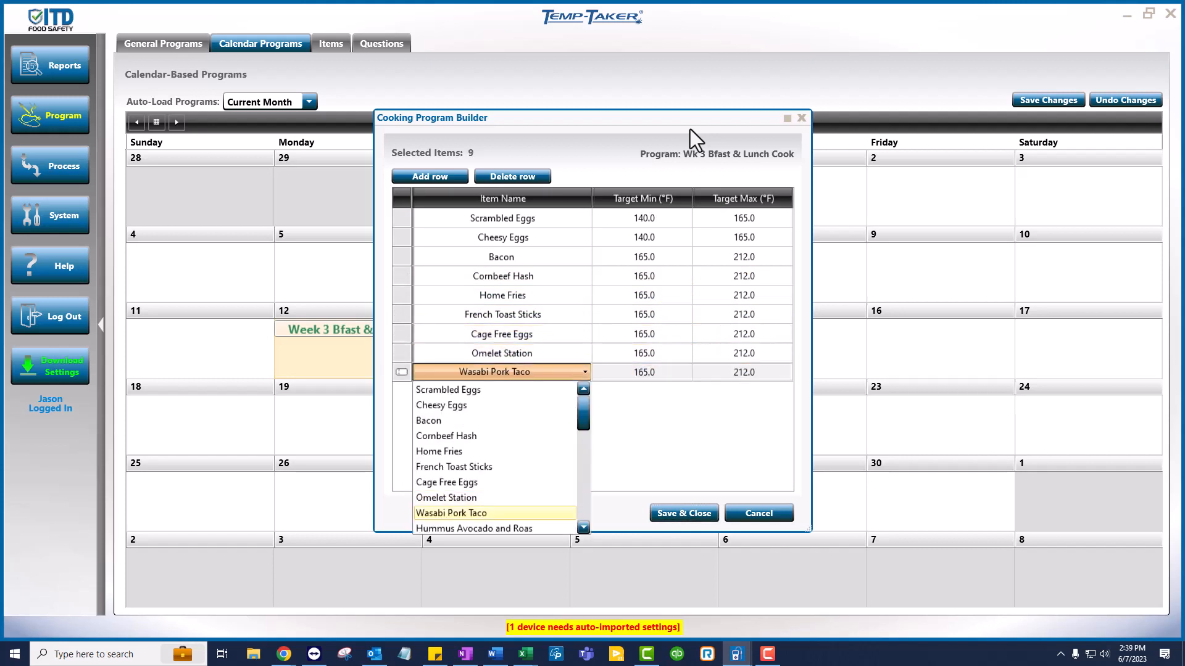
pyautogui.press('Return')
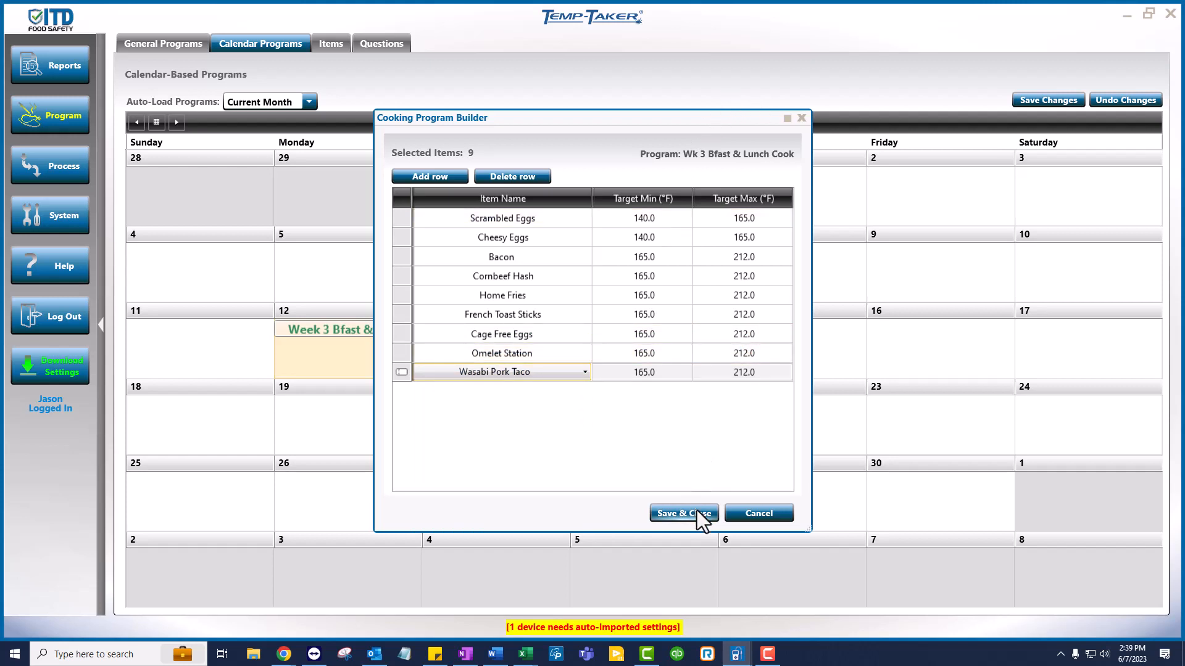
pyautogui.click(678, 512)
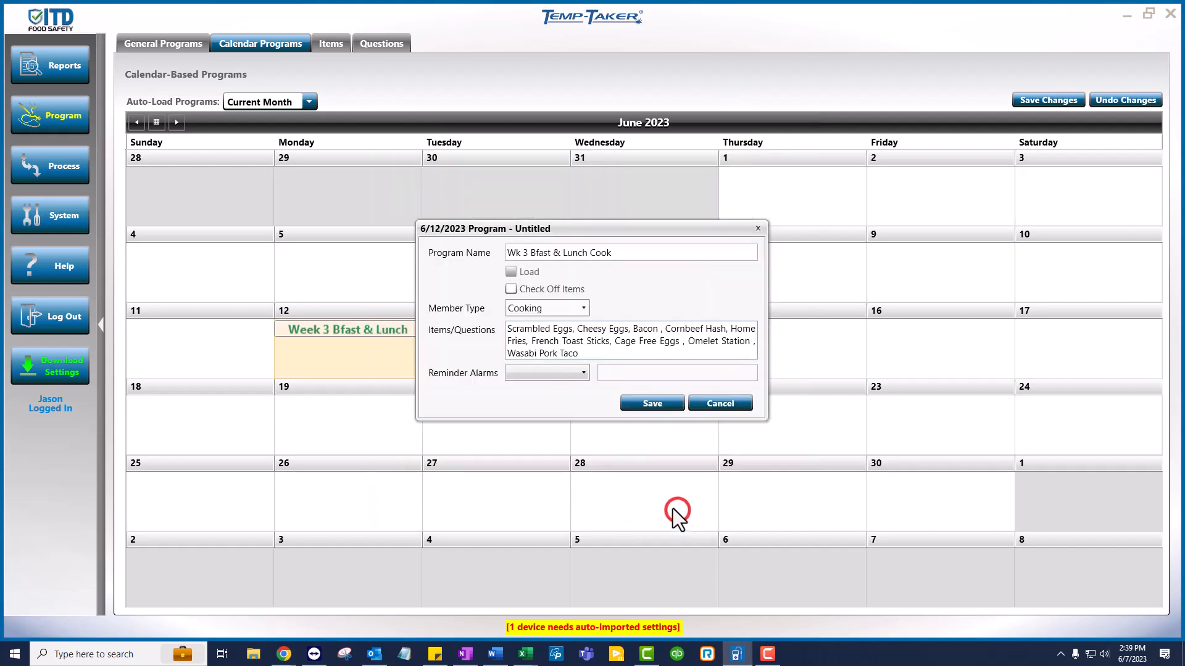
# Set reminder alarms at 4:15AM, 4:30AM and 4:45AM for the June 12 cooking program, and save the program and calendar changes.
pyautogui.click(583, 372)
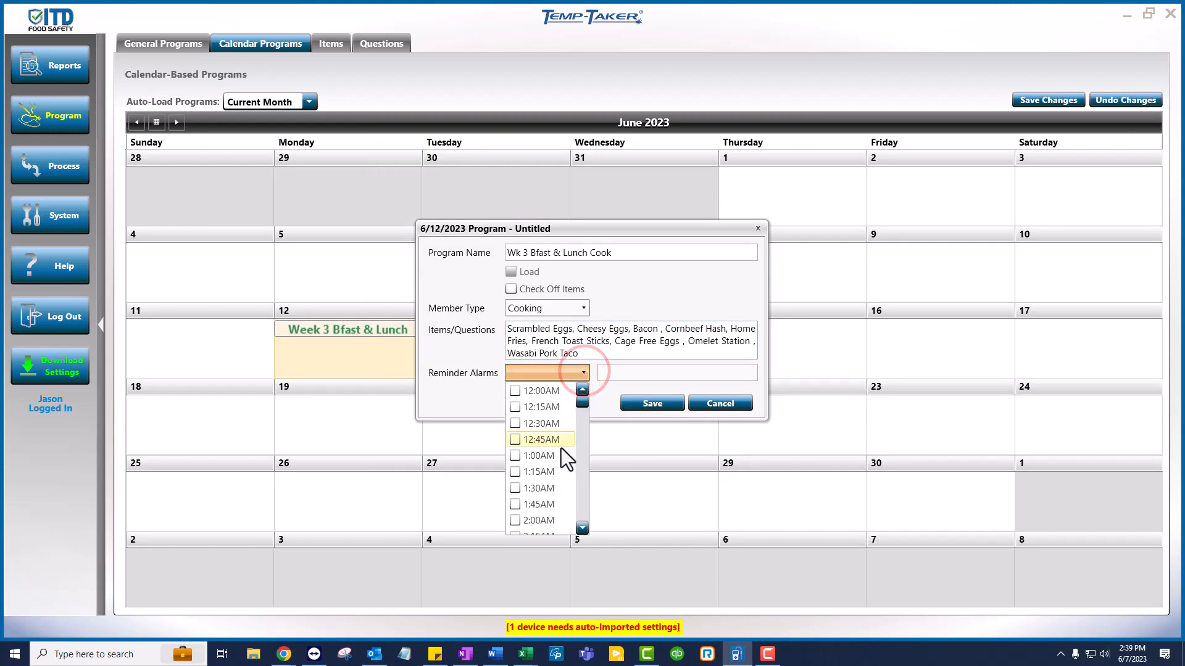
pyautogui.scroll(-4, 561, 448)
pyautogui.click(551, 504)
pyautogui.click(552, 488)
pyautogui.click(551, 471)
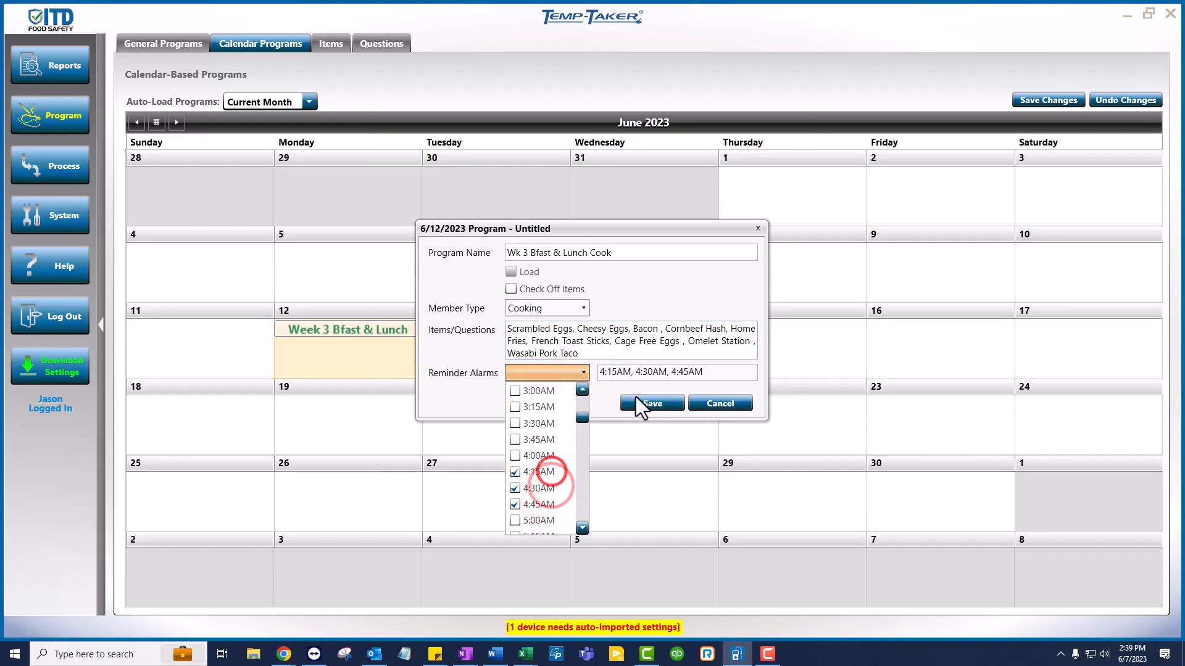
pyautogui.click(636, 397)
pyautogui.click(648, 400)
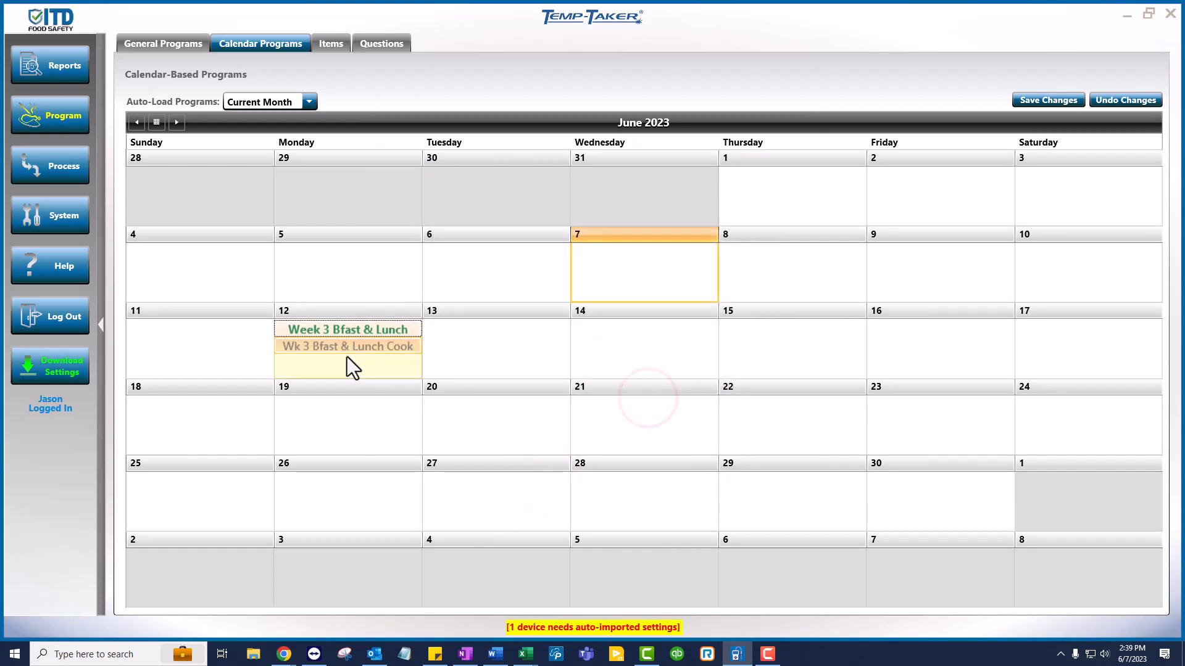
pyautogui.click(1032, 100)
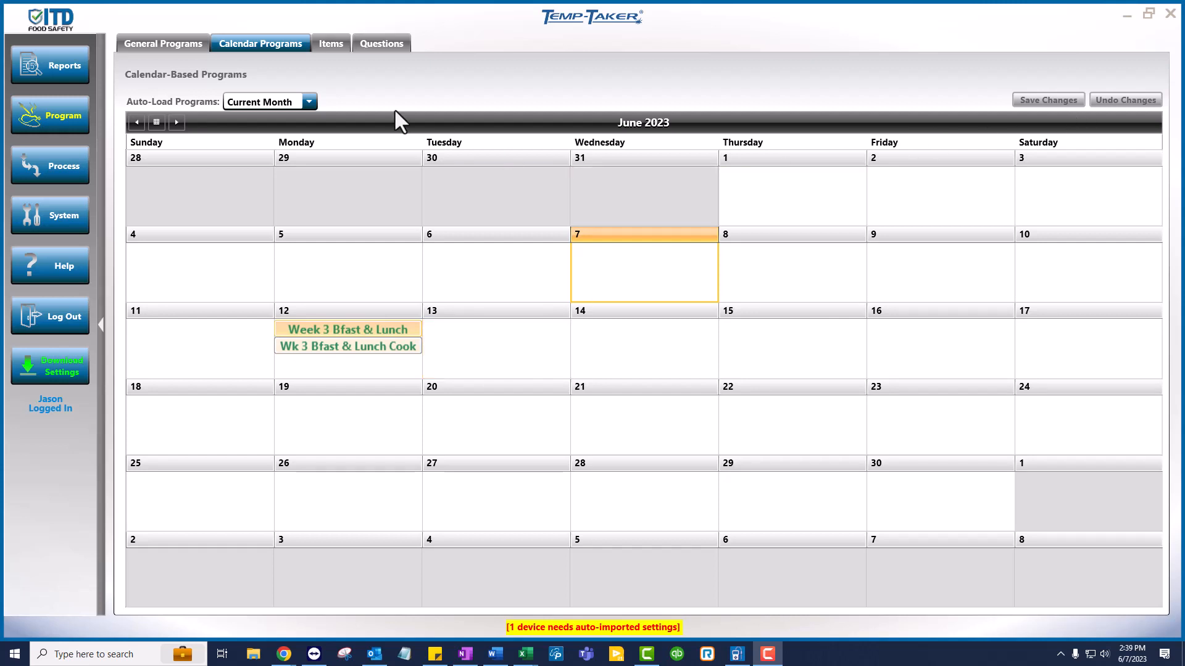
# Paste the Tuesday week 3 menu items from the Excel spreadsheet into the item definitions, below the ----tuesday week 3--- row.
pyautogui.click(332, 42)
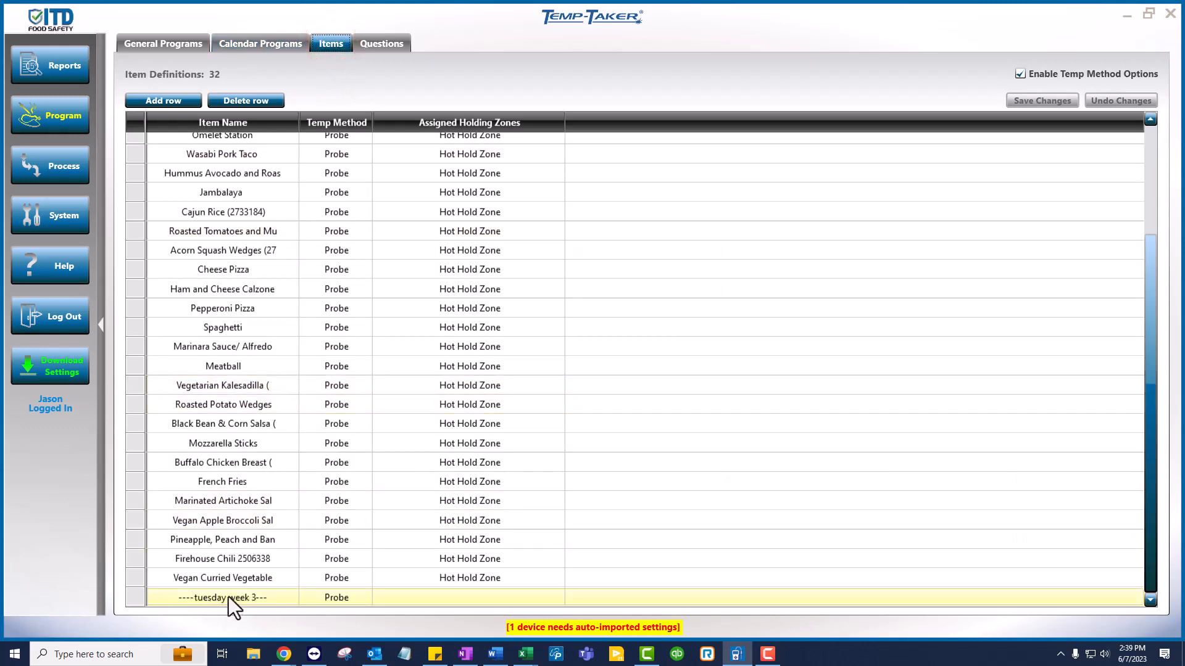
pyautogui.click(163, 100)
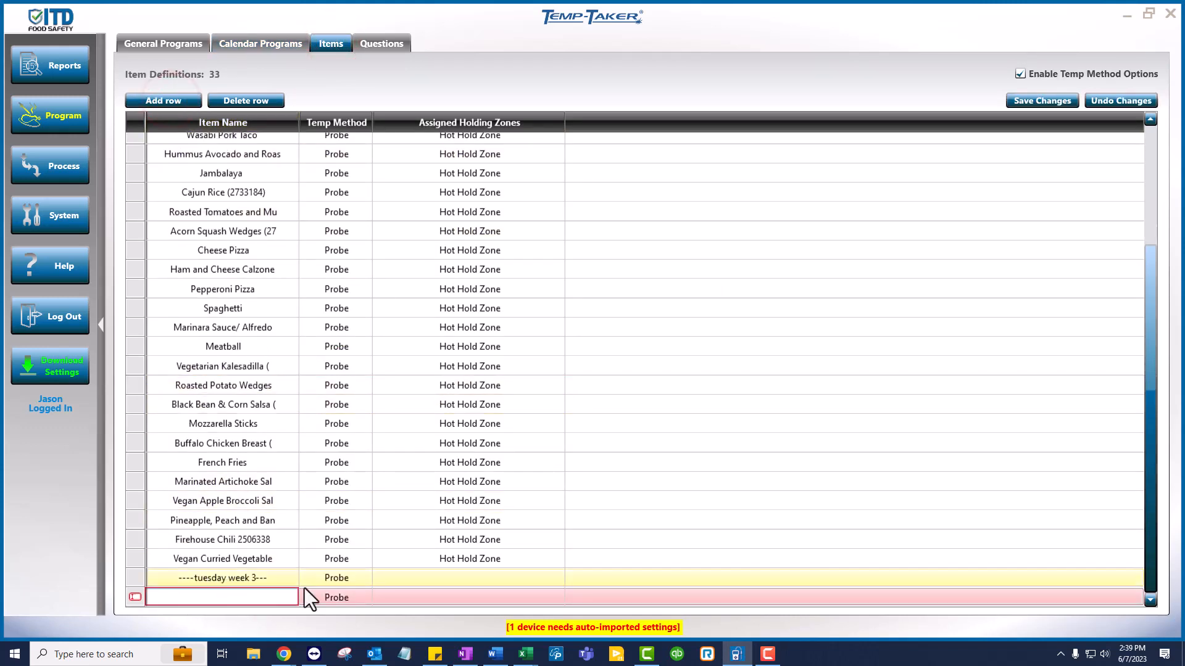
pyautogui.hotkey('alt', 'Tab')
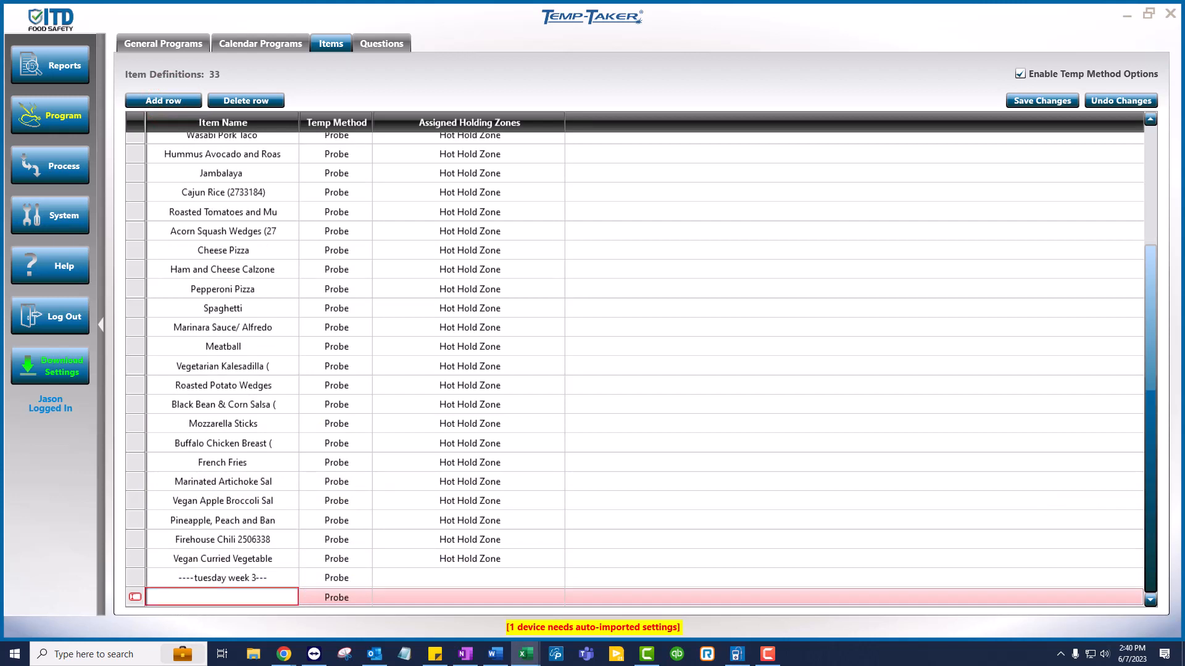
pyautogui.rightClick(135, 598)
pyautogui.click(161, 626)
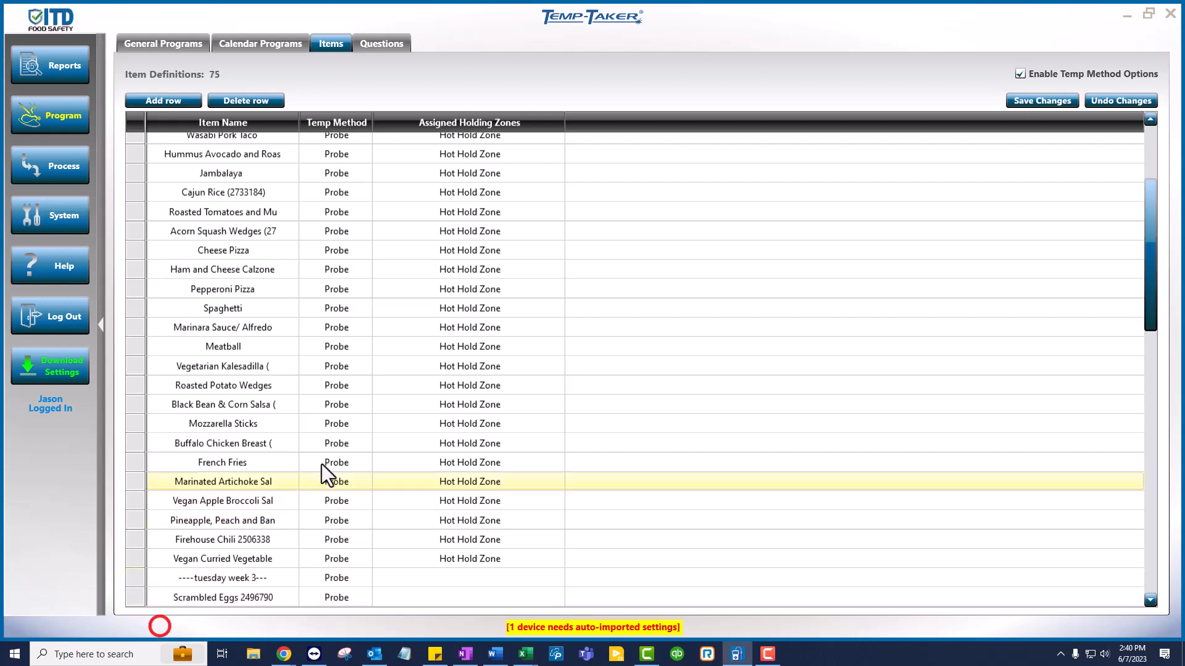
# Delete the blank item rows between Oven Roasted Ranch Pota and Turkey Cheddar Bacon Pa.
pyautogui.scroll(-3, 395, 426)
pyautogui.scroll(-4, 397, 424)
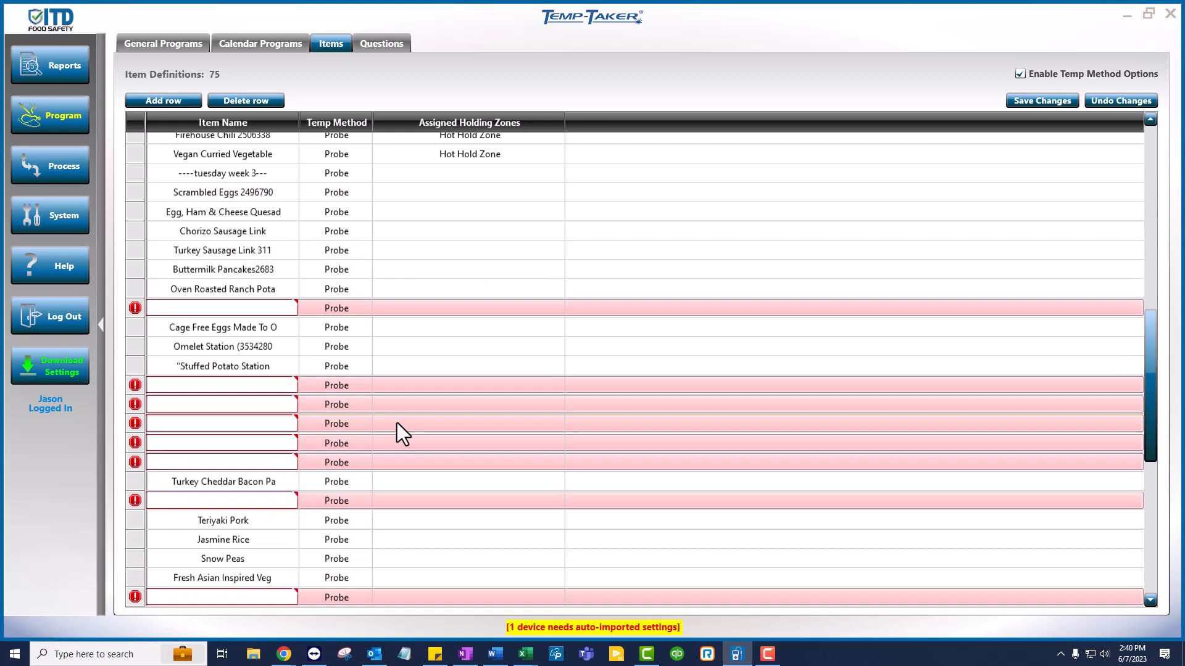
pyautogui.click(139, 309)
pyautogui.click(227, 100)
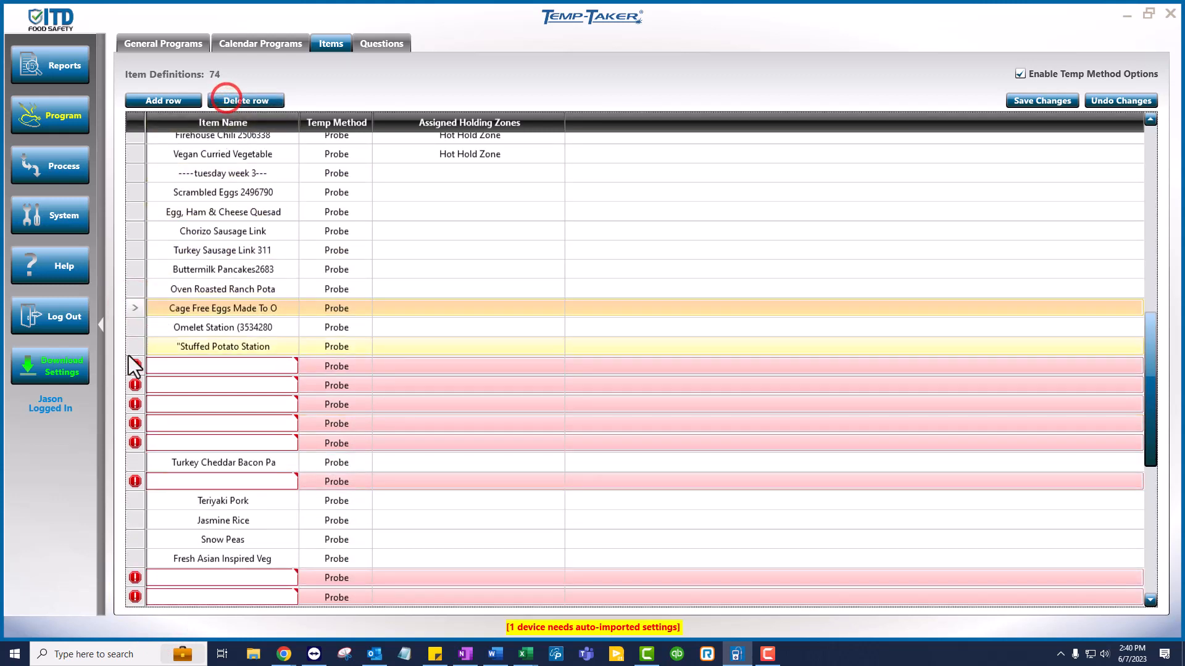
pyautogui.click(134, 366)
pyautogui.click(249, 101)
pyautogui.click(249, 101)
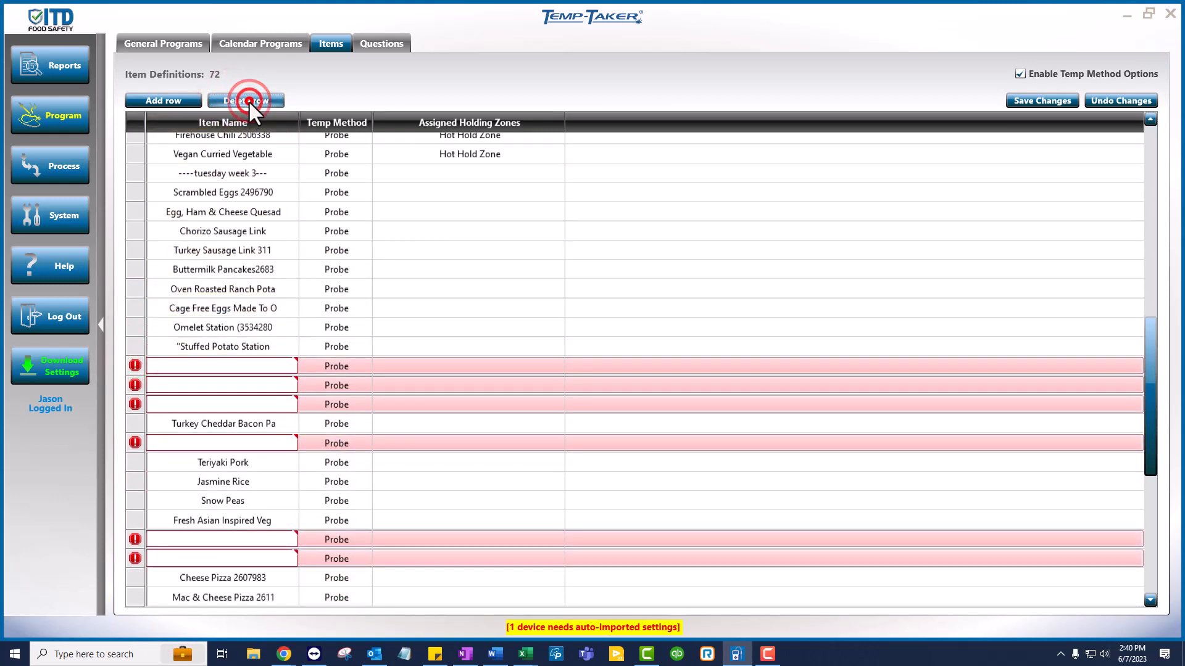
pyautogui.click(249, 101)
pyautogui.click(250, 101)
pyautogui.click(249, 101)
# Delete the blank row above Teriyaki Pork and the two blank rows above Cheese Pizza 2607983.
pyautogui.click(134, 385)
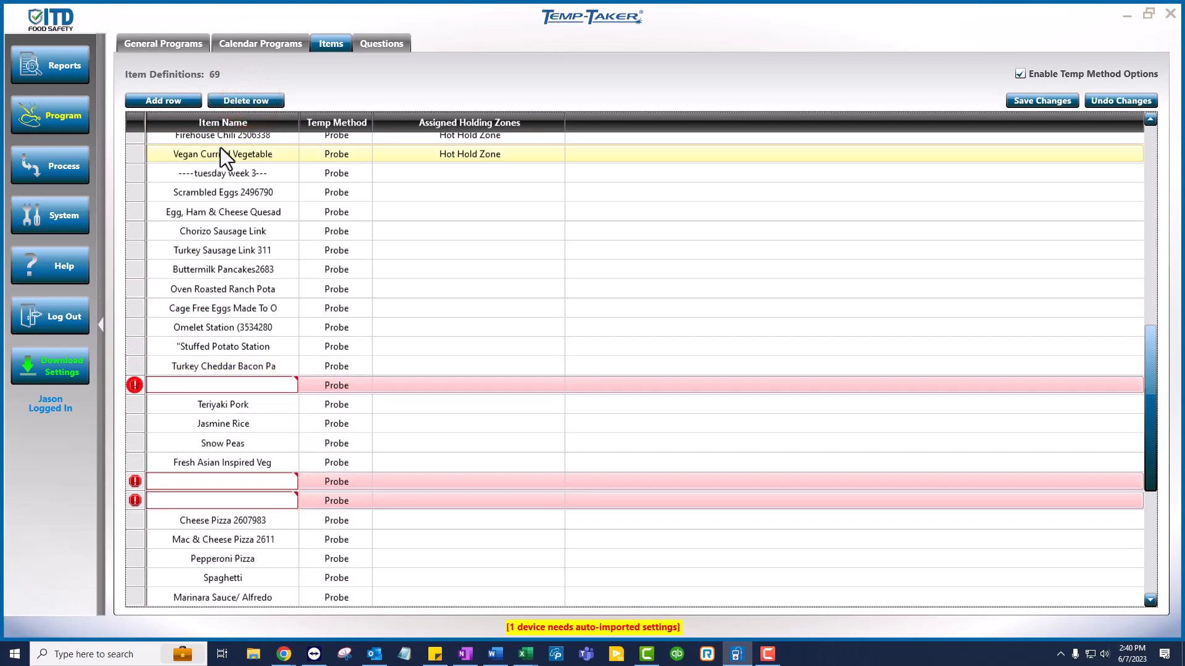
pyautogui.click(236, 100)
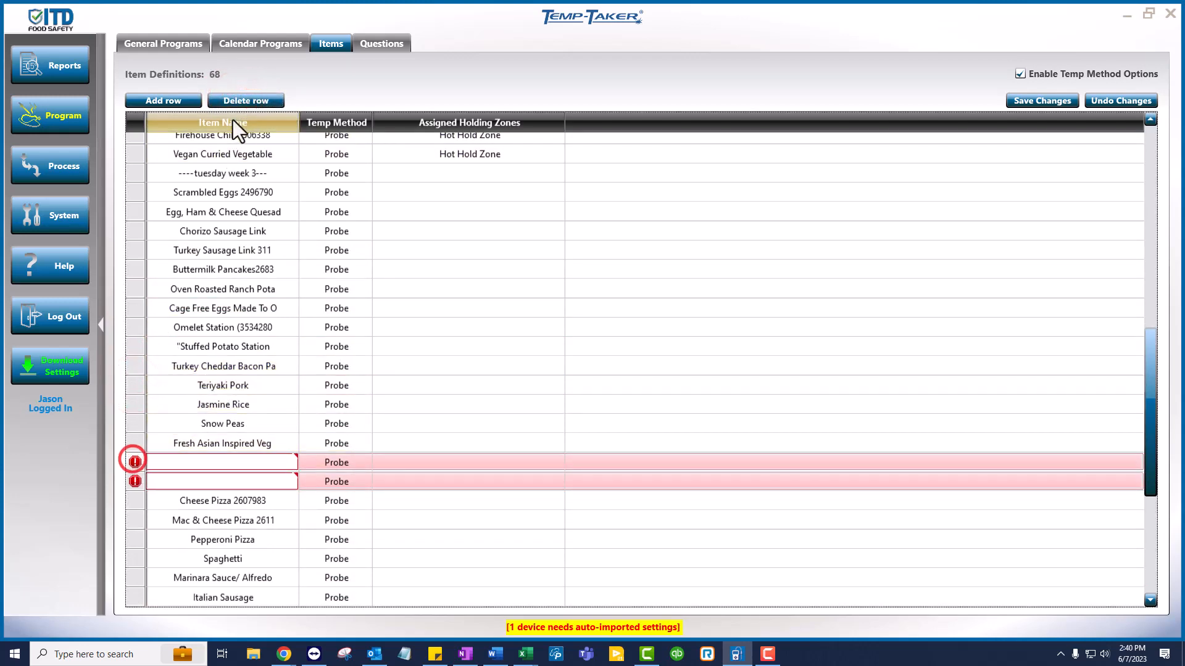
pyautogui.click(231, 99)
pyautogui.click(230, 98)
# Delete the blank rows above Honey Mustard Ham Provo and Marinated Artichoke Sal, and save the item definitions.
pyautogui.scroll(-2, 303, 336)
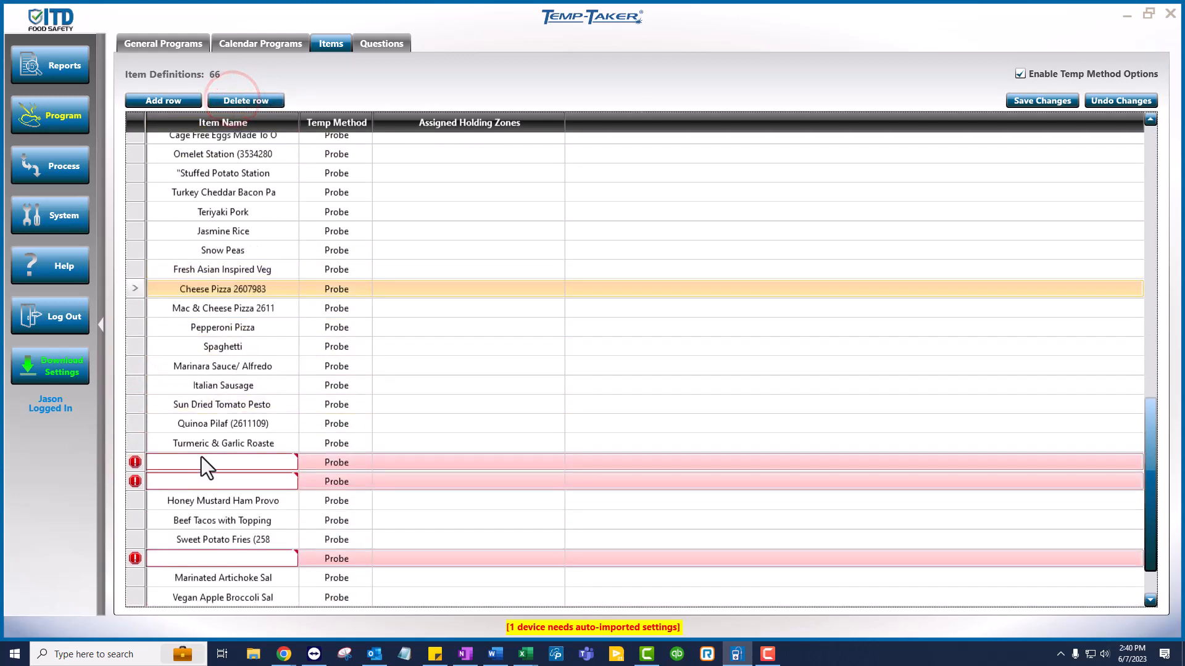
pyautogui.click(135, 404)
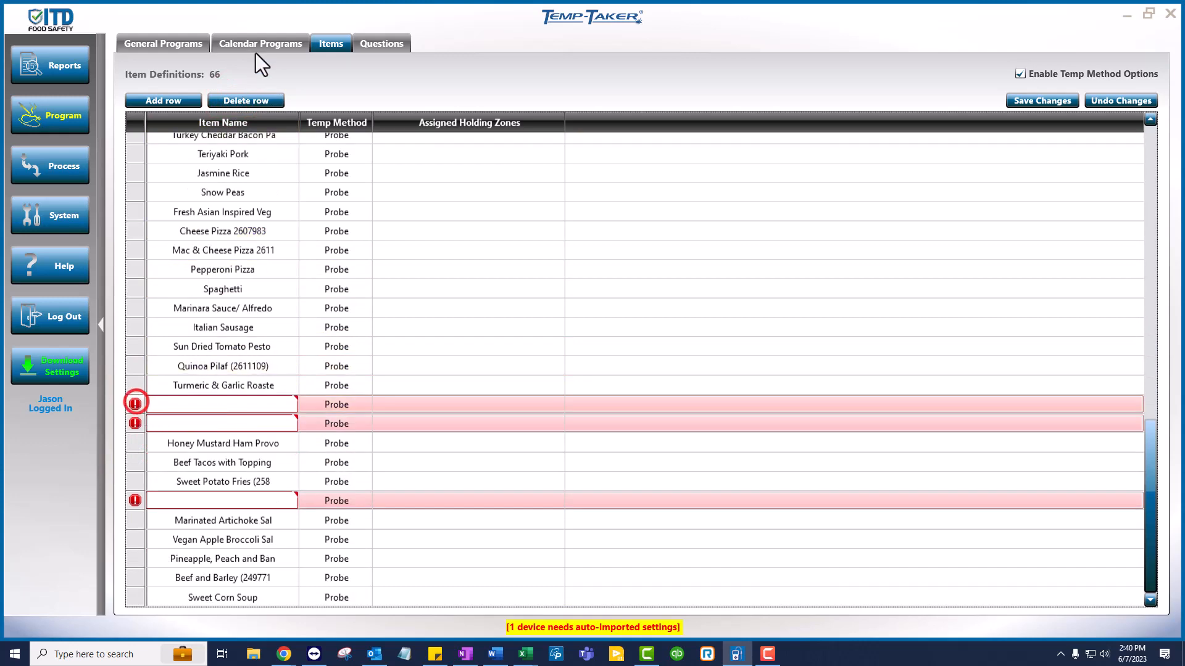
pyautogui.click(245, 99)
pyautogui.click(247, 101)
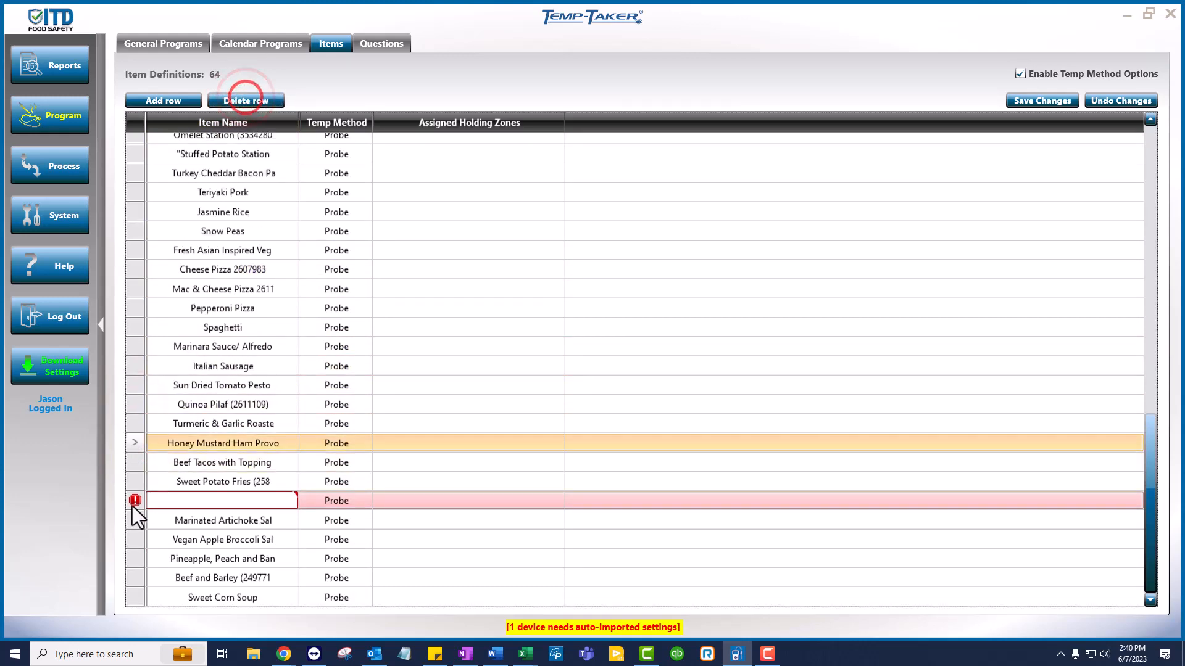
pyautogui.click(241, 100)
pyautogui.scroll(3, 275, 469)
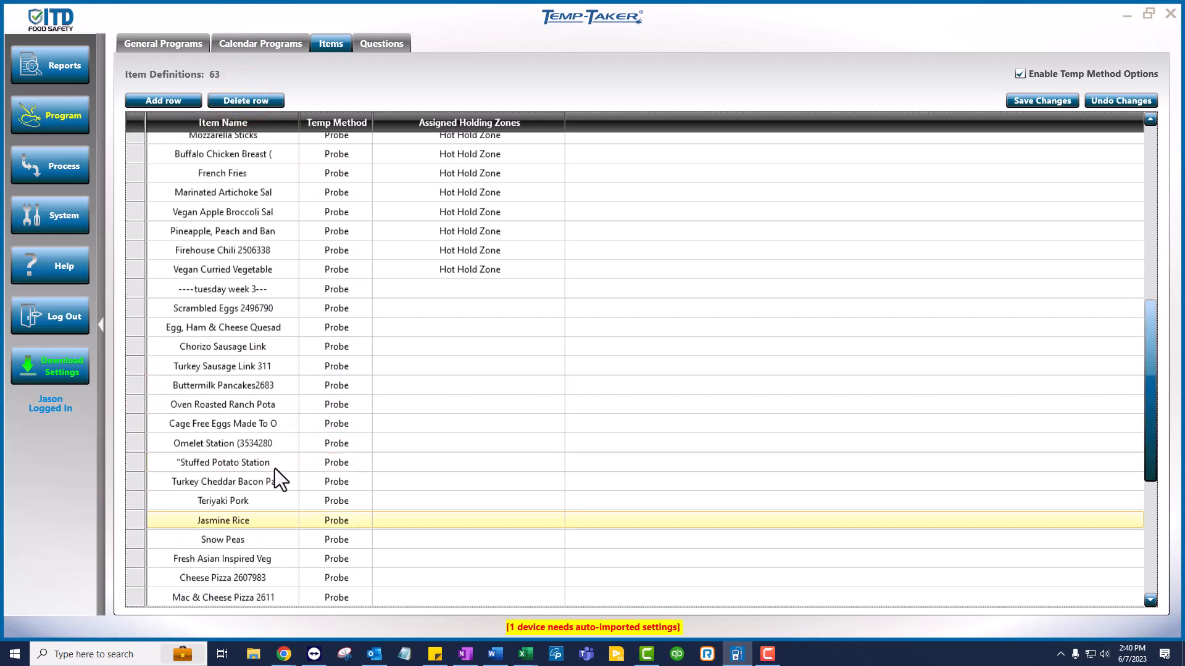
pyautogui.click(1025, 99)
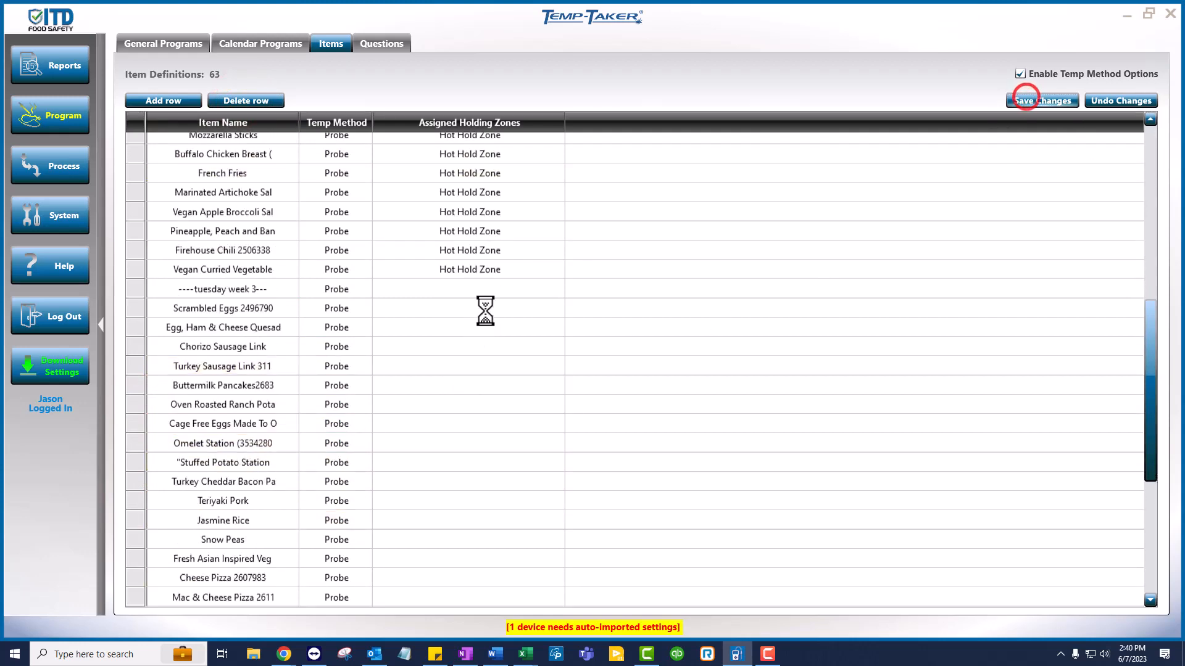
# Add a divider item named "----week3 Wednesday----" after Sweet Corn Soup at the end of the item definitions, and save the changes.
pyautogui.click(185, 291)
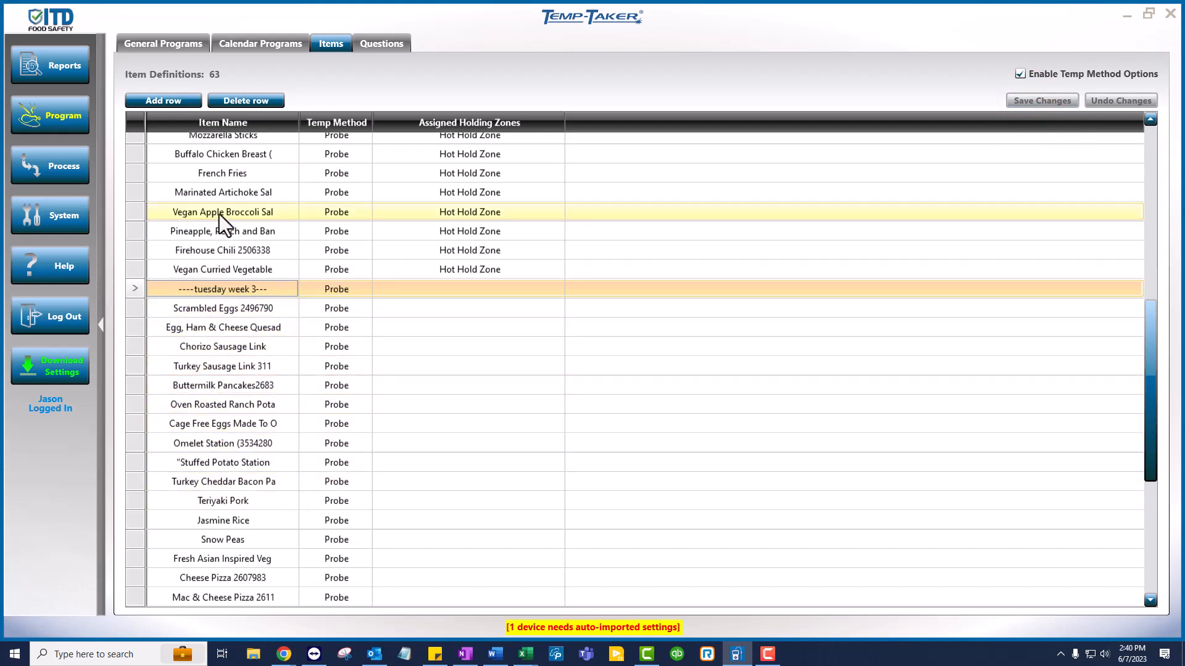
pyautogui.scroll(7, 225, 222)
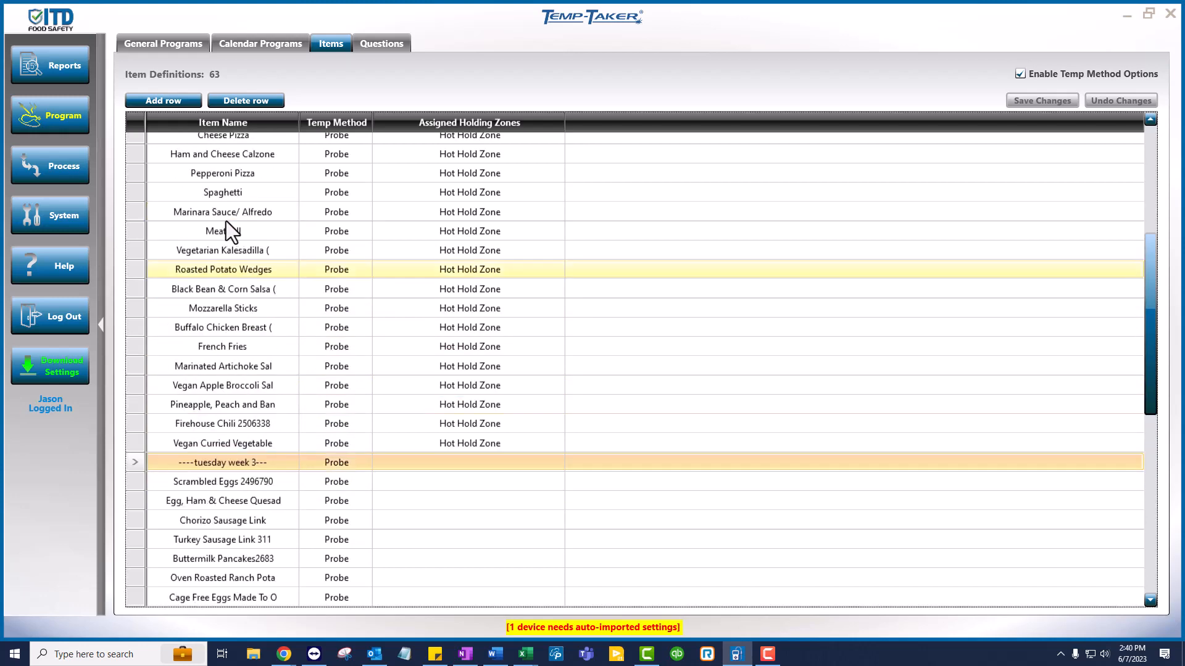
pyautogui.scroll(1, 253, 213)
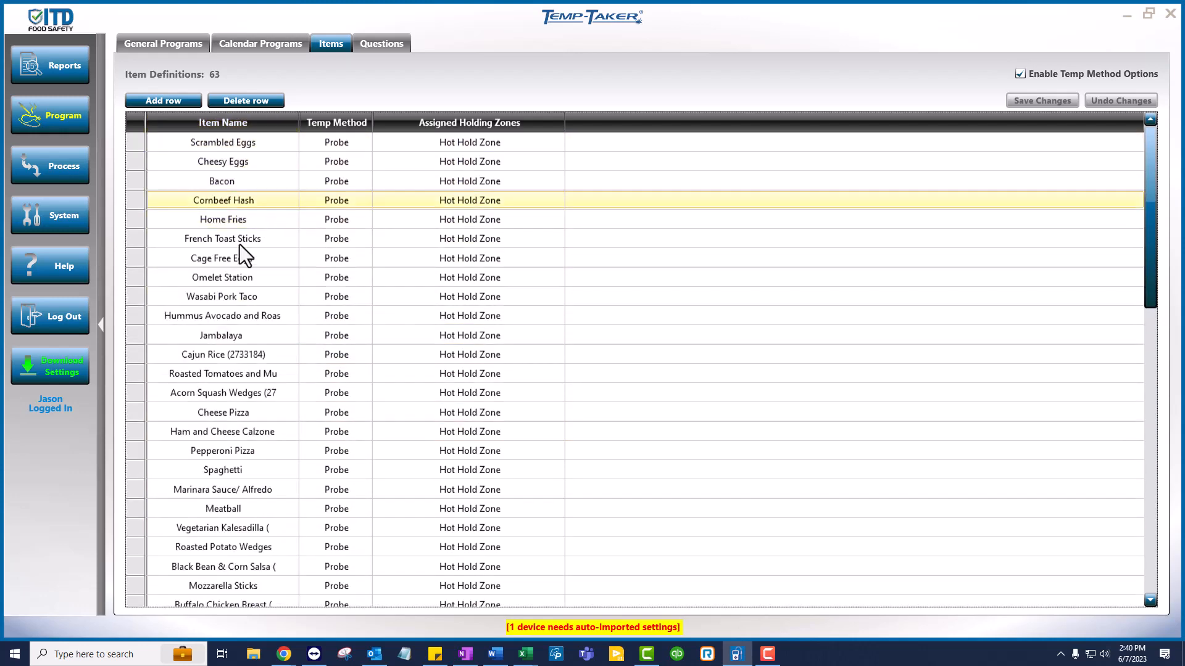
pyautogui.scroll(-6, 276, 426)
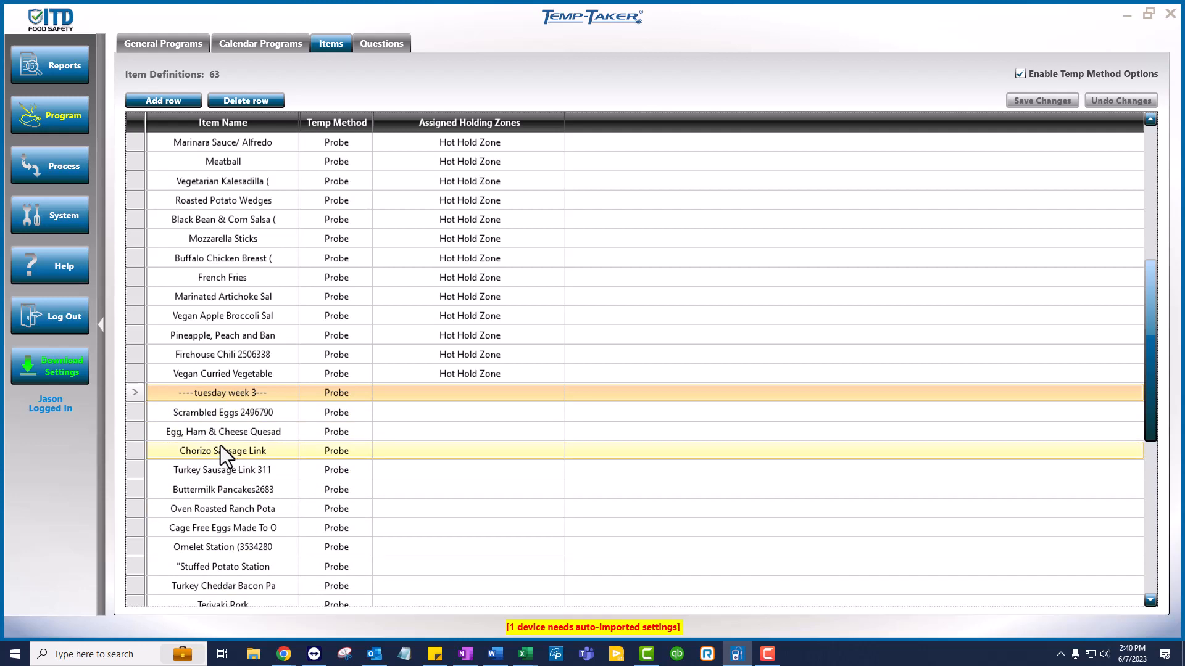
pyautogui.scroll(-2, 220, 446)
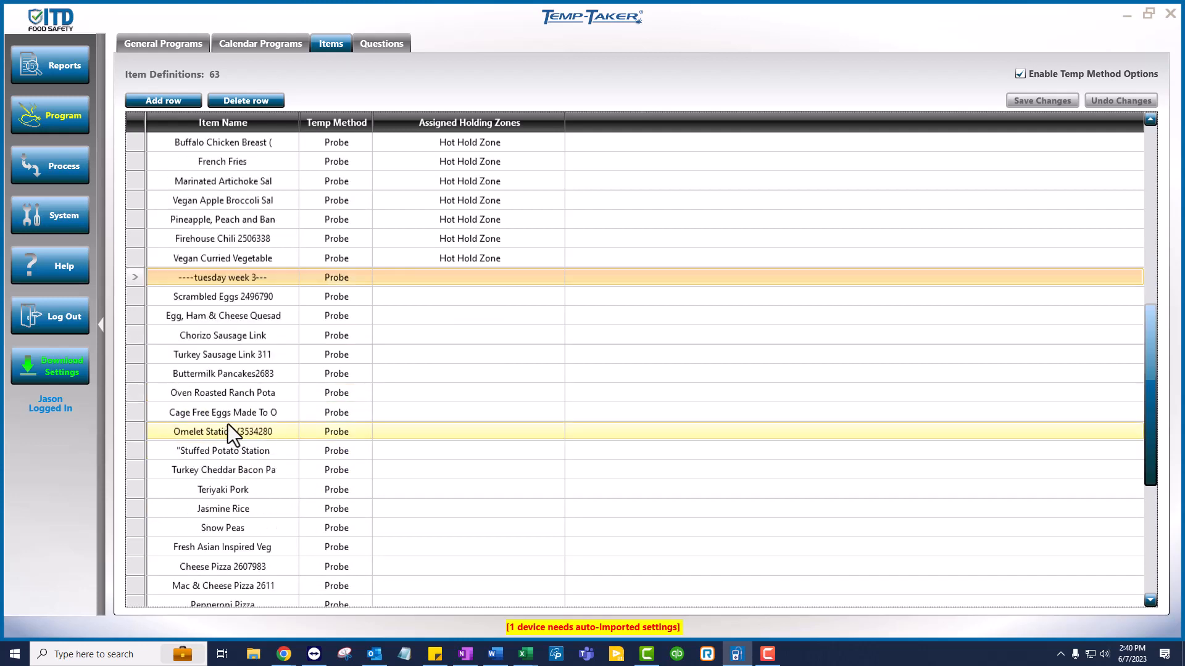
pyautogui.scroll(-5, 226, 422)
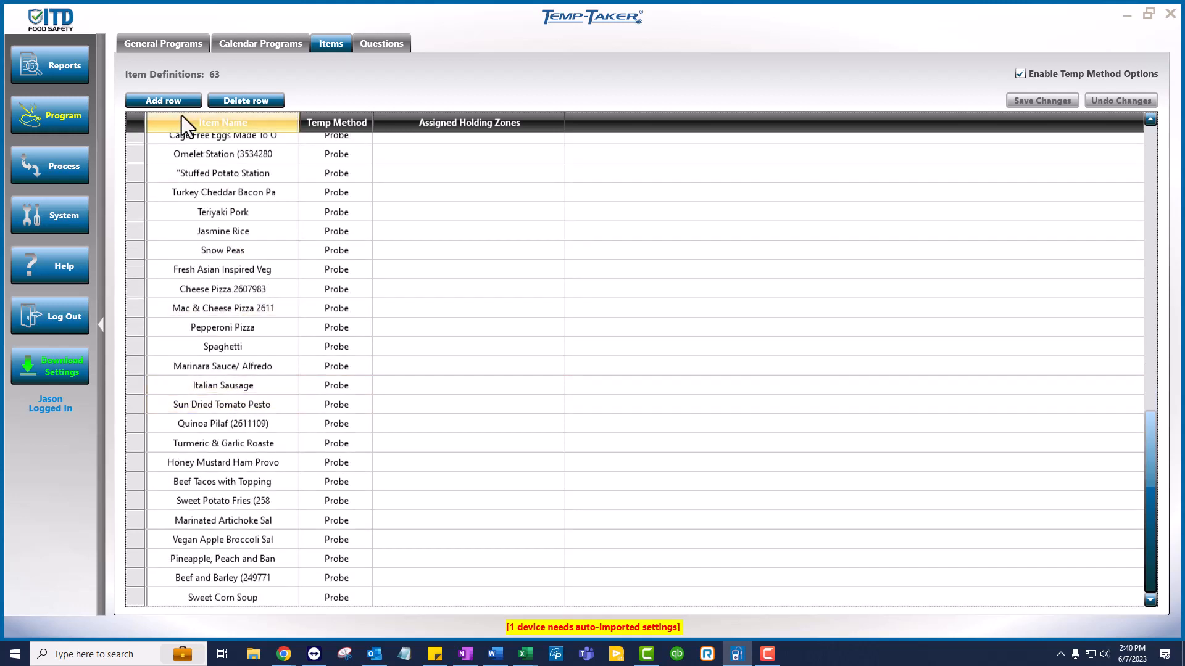
pyautogui.click(180, 100)
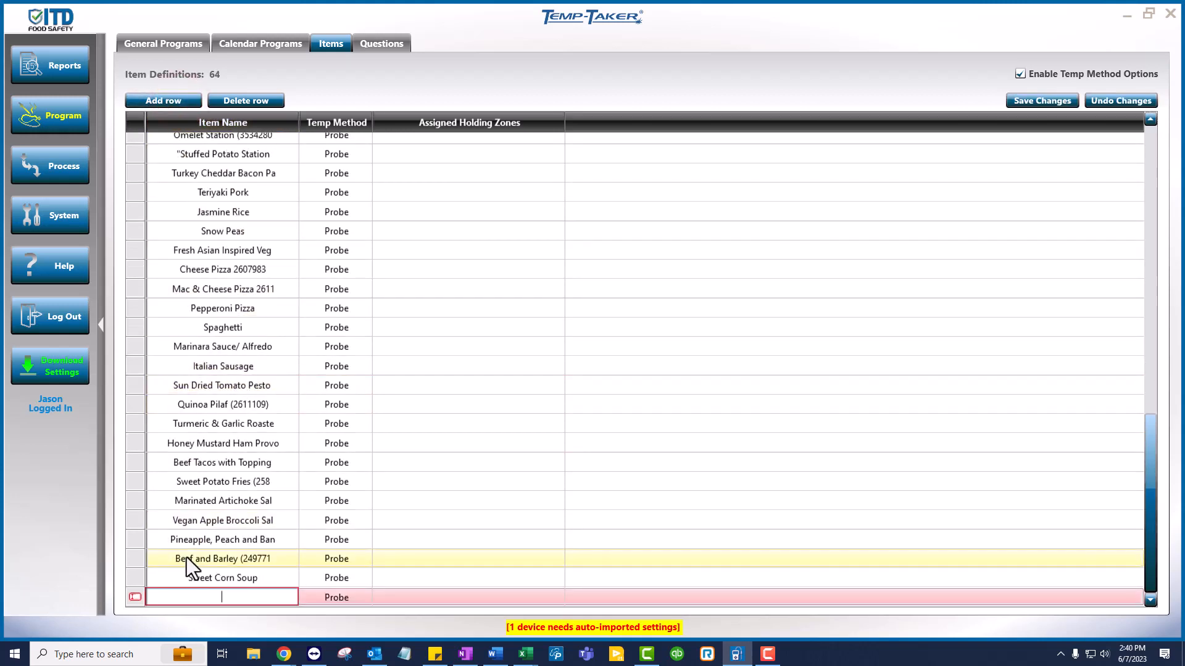
pyautogui.write('----week3 Wednesday----')
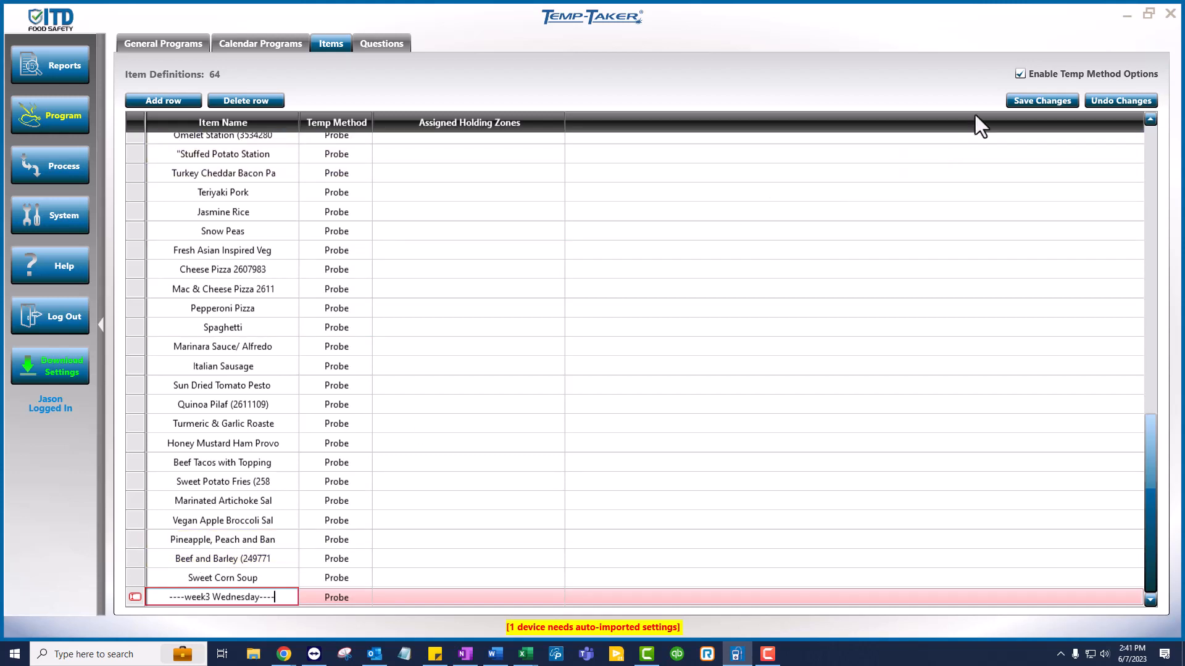
pyautogui.click(1056, 99)
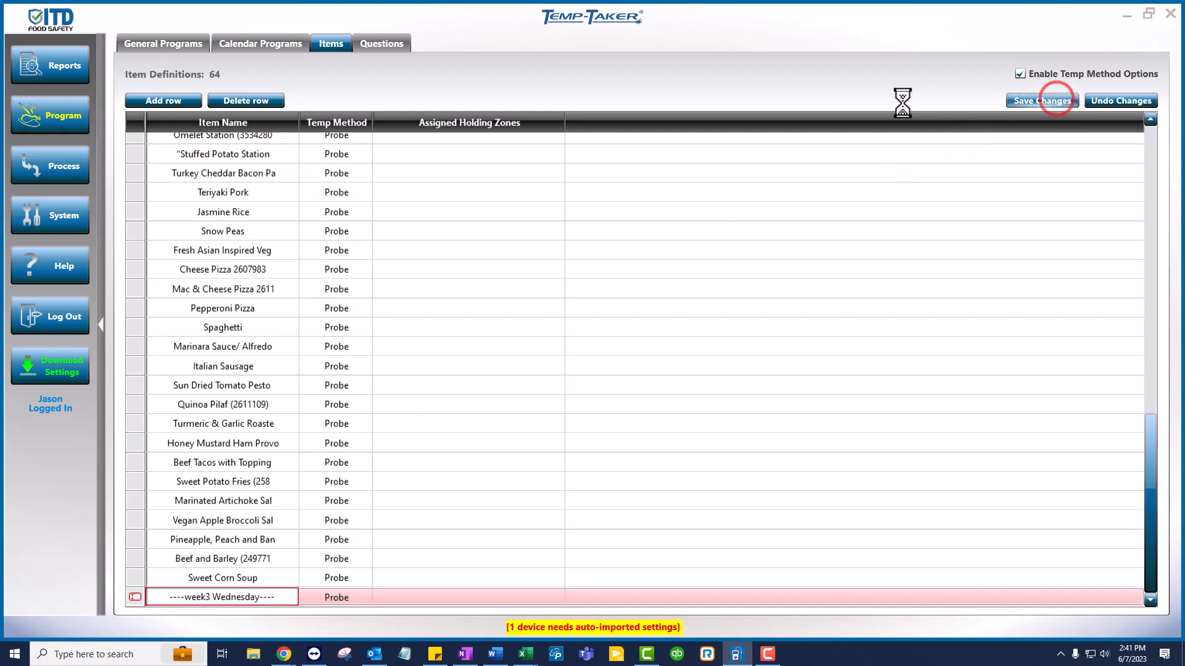
# Create a calendar program on Tuesday, June 13 named "Week 3 Bfast & Lunch" with the Holding member type.
pyautogui.click(276, 46)
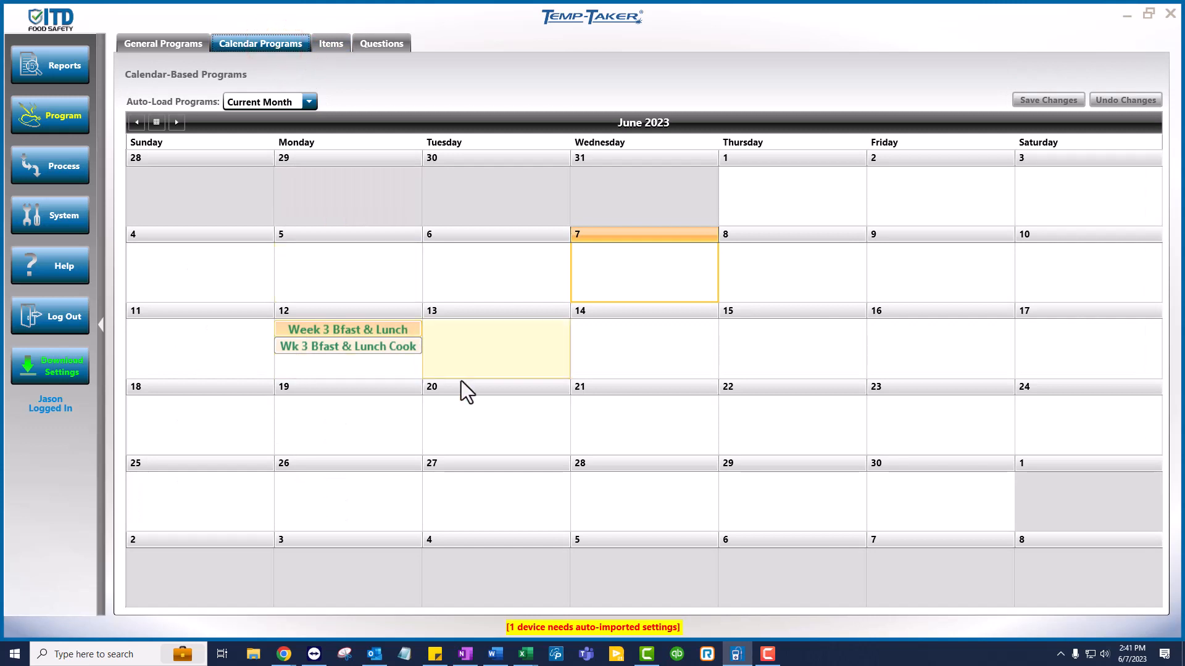
pyautogui.doubleClick(497, 347)
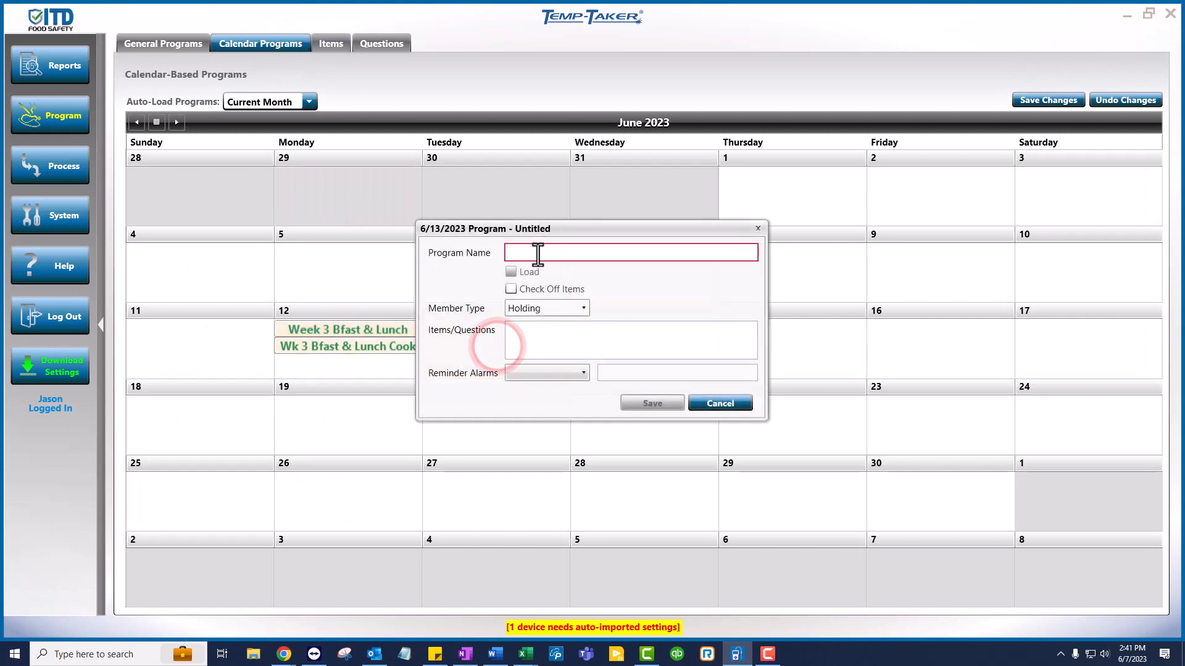
pyautogui.write('Week')
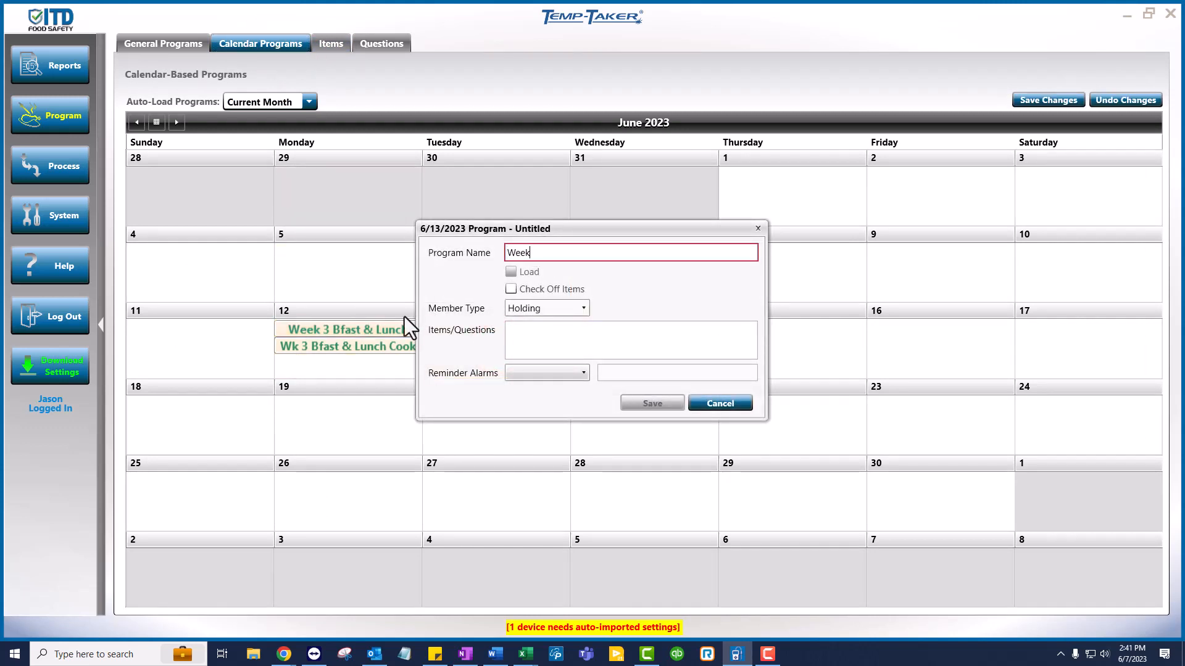
pyautogui.write(' 3 Bfast & Lunch')
# Start the Tuesday program's item list with Scrambled Eggs 2496790, assigned to the Hot Hold Zone (140.0° - 212.0°).
pyautogui.click(577, 338)
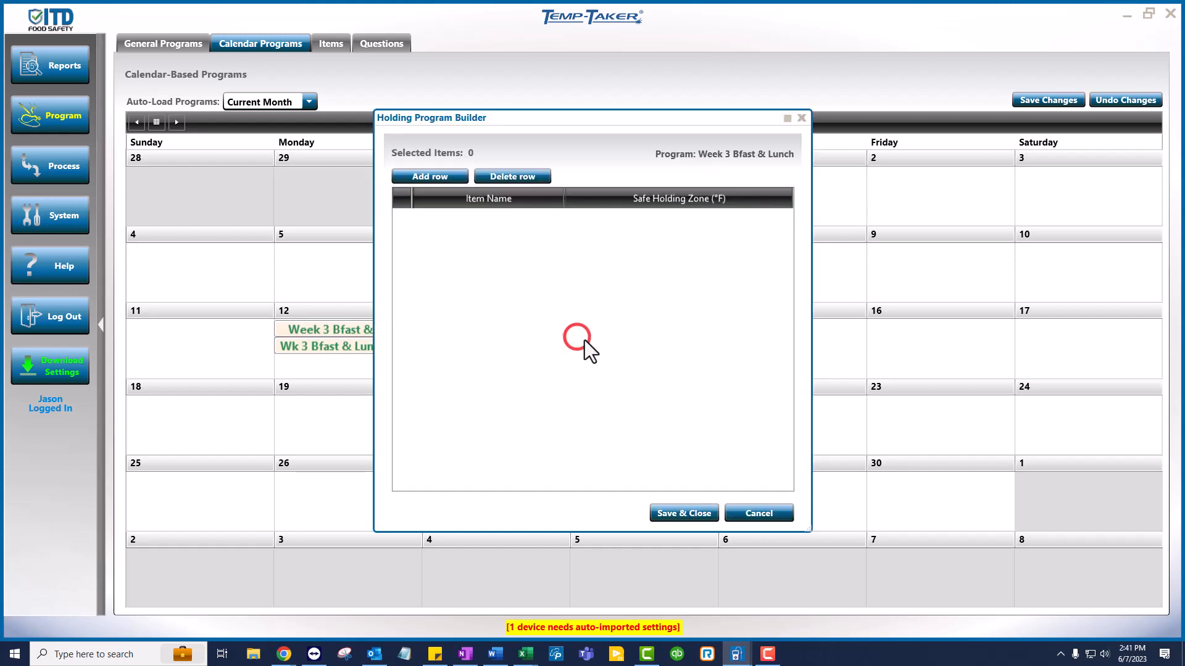
pyautogui.click(420, 174)
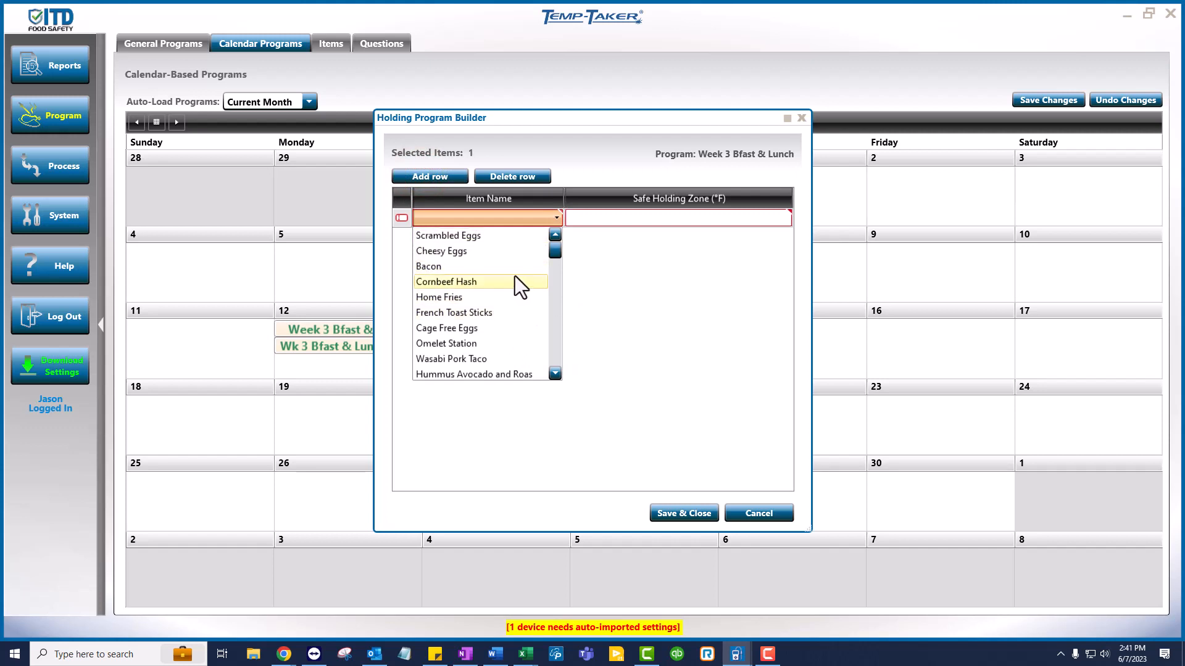
pyautogui.scroll(-6, 515, 276)
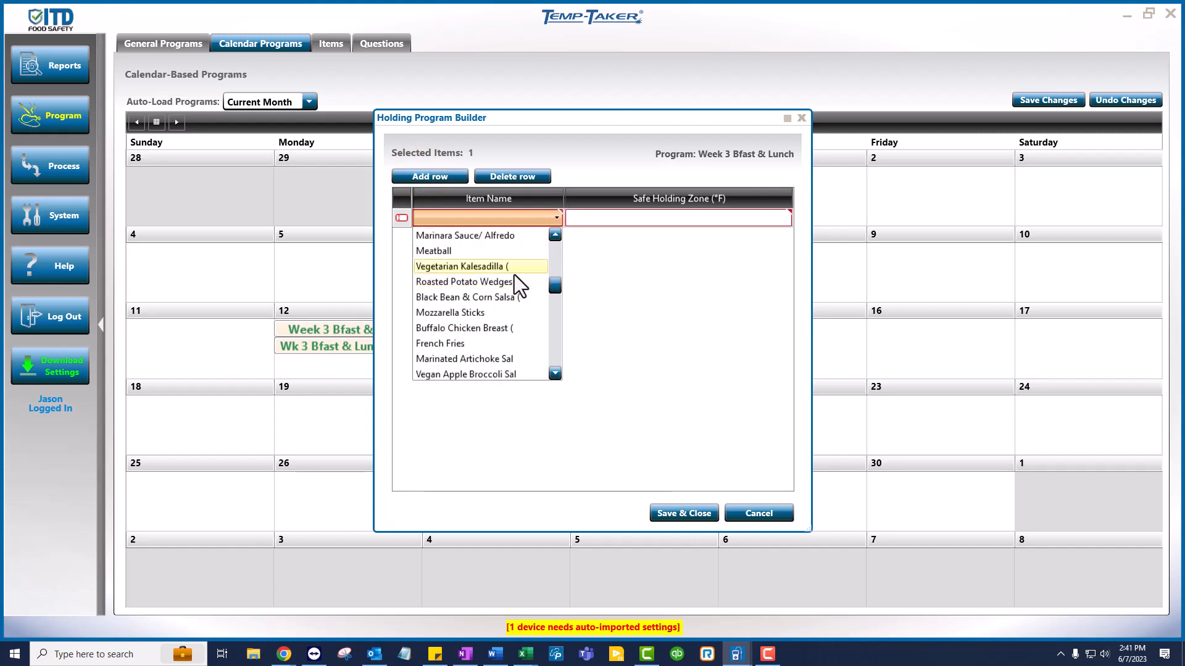
pyautogui.scroll(-5, 513, 276)
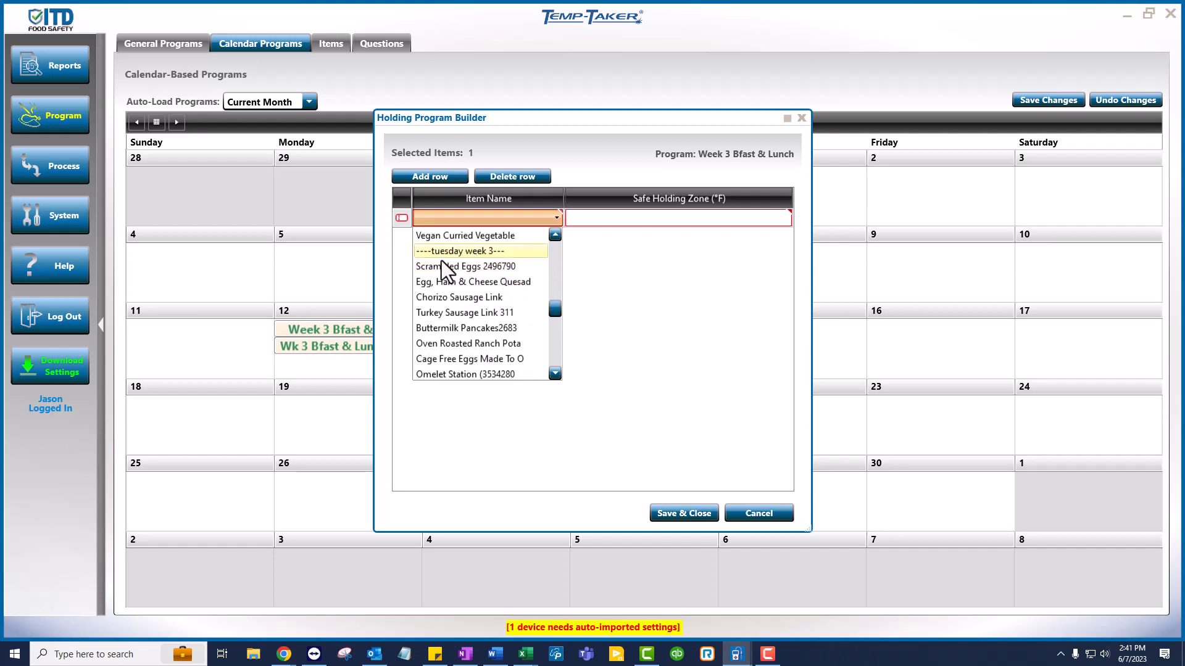
pyautogui.click(470, 267)
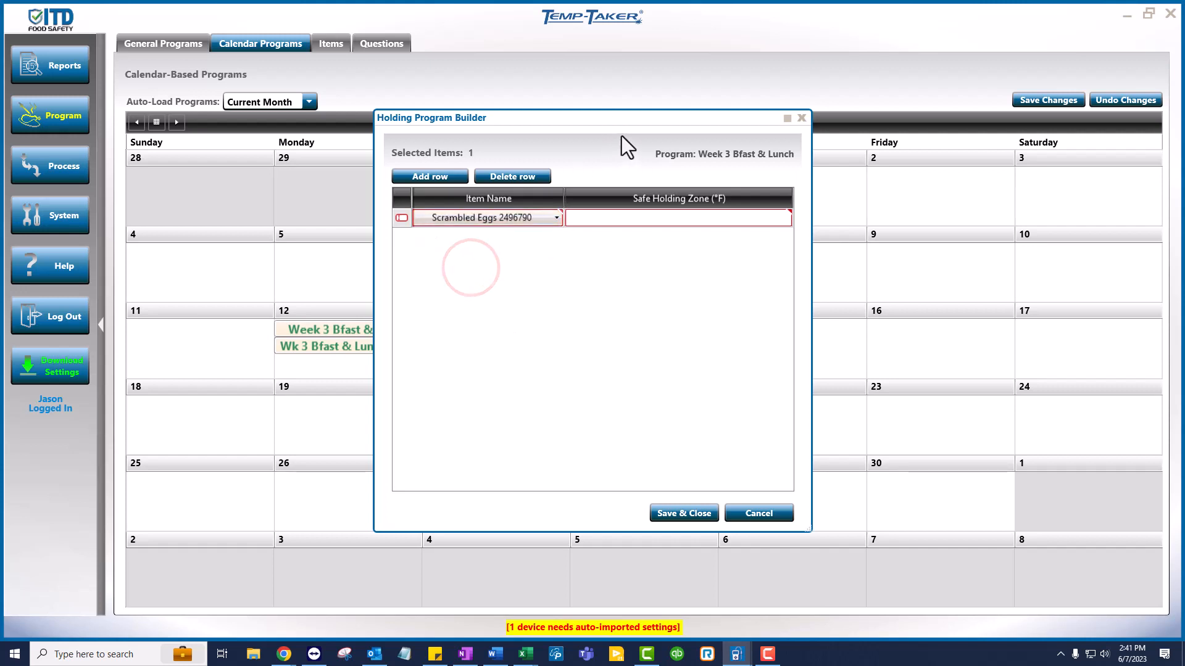
pyautogui.press('Tab')
pyautogui.press('Down')
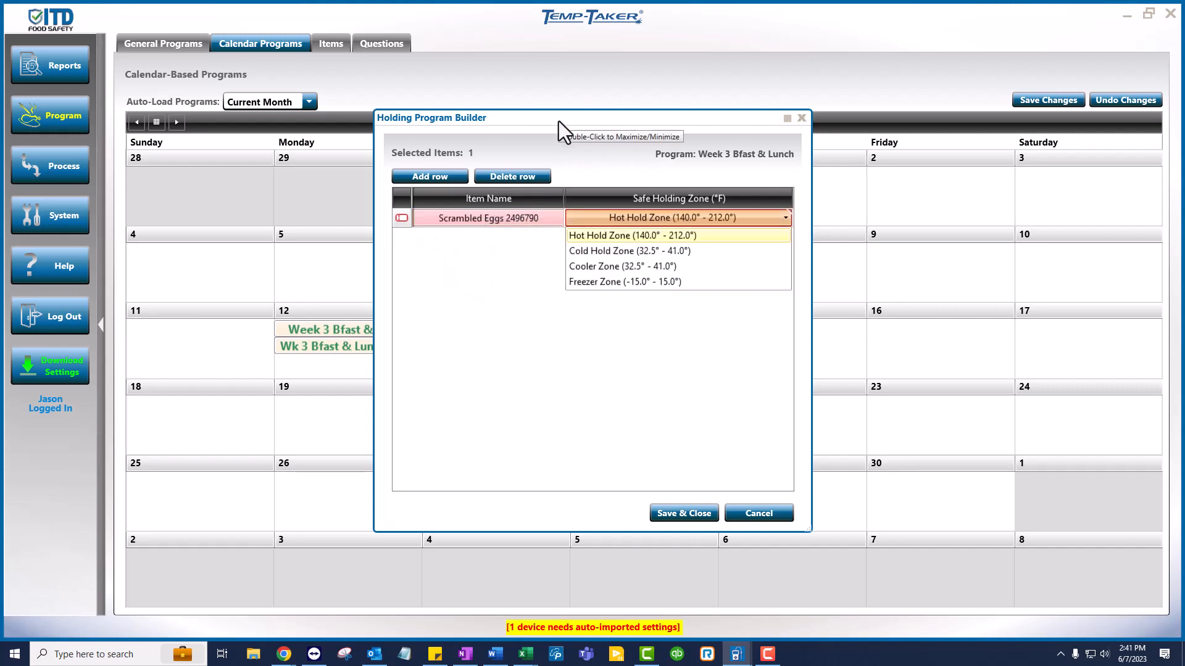
pyautogui.press('Tab')
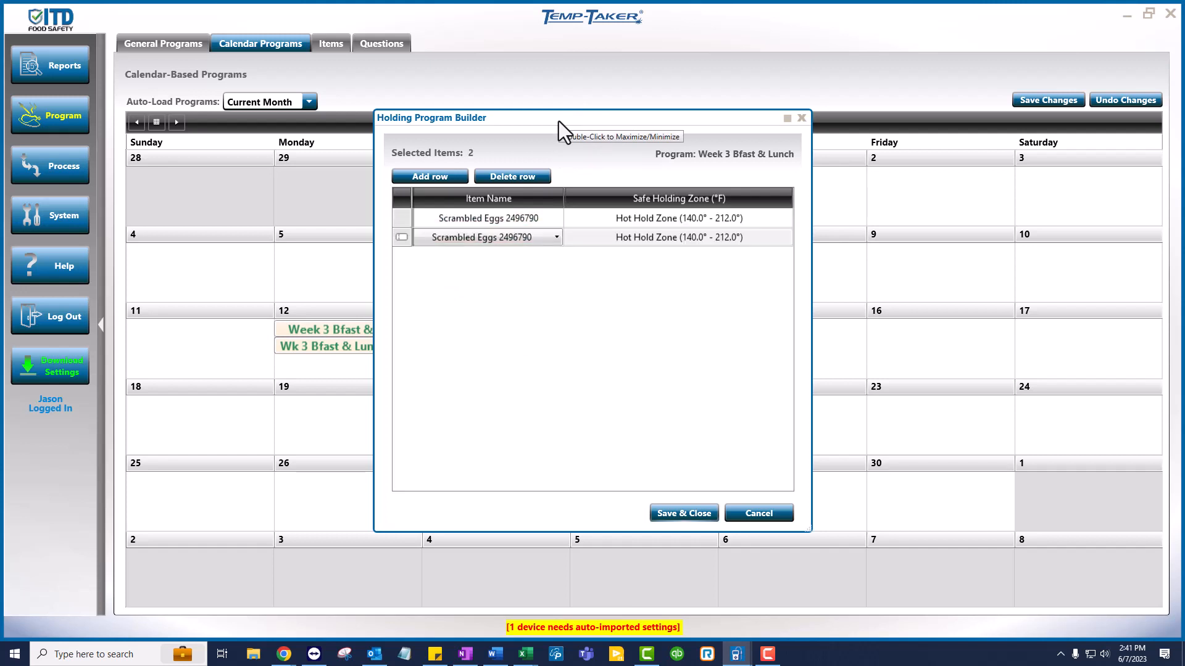
# Add Egg, Ham & Cheese Quesad, Chorizo Sausage Link and Turkey Sausage Link 311 to the program, all in the Hot Hold Zone.
pyautogui.press('Down')
pyautogui.press('Tab')
pyautogui.press('Tab')
pyautogui.press('Down')
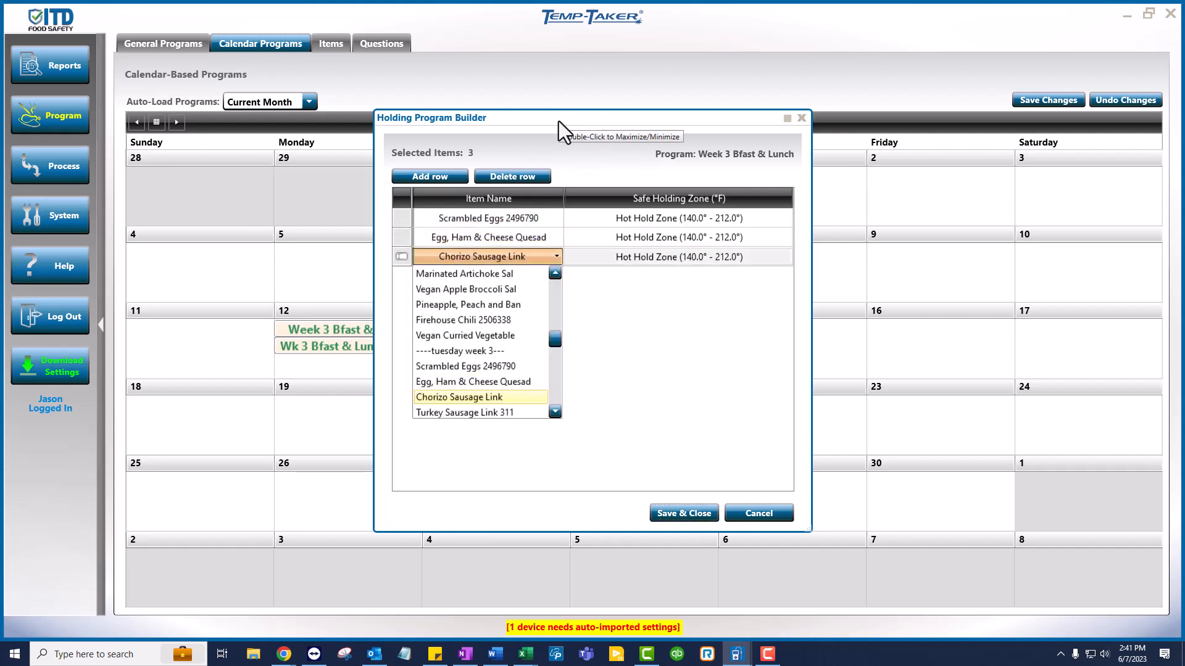
pyautogui.press('Tab')
pyautogui.press('Tab')
pyautogui.press('Down')
pyautogui.press('Tab')
pyautogui.press('Tab')
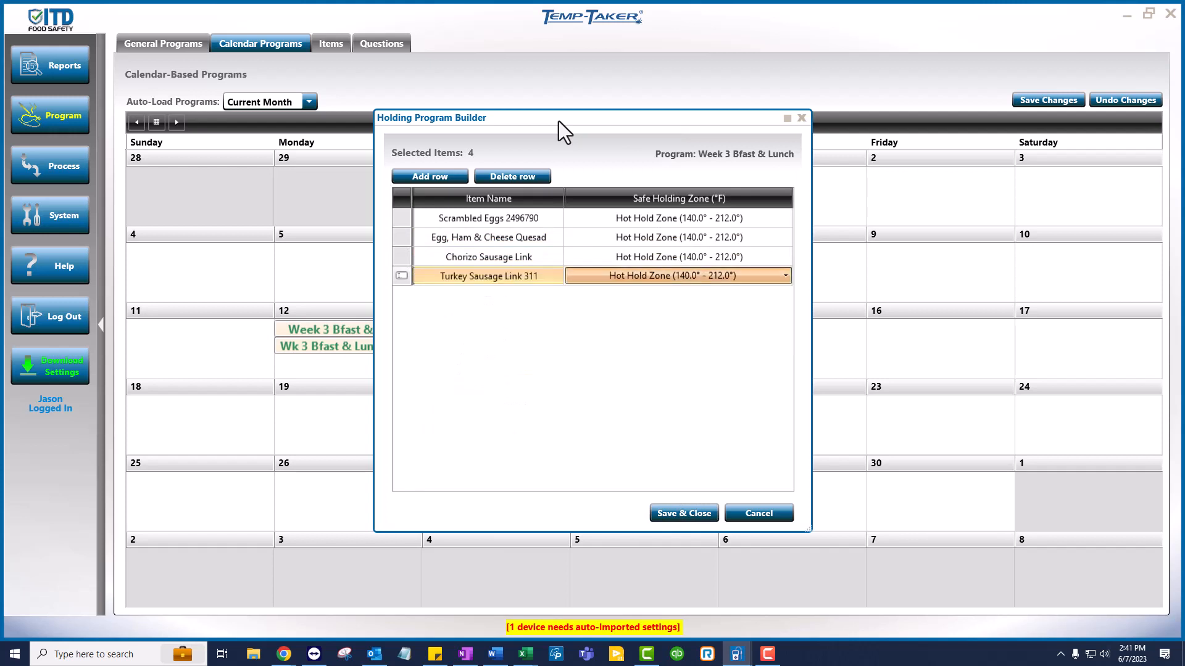
# Add Buttermilk Pancakes2683 to the program with the Cold Hold Zone (32.5° - 41.0°).
pyautogui.press('Down')
pyautogui.press('Tab')
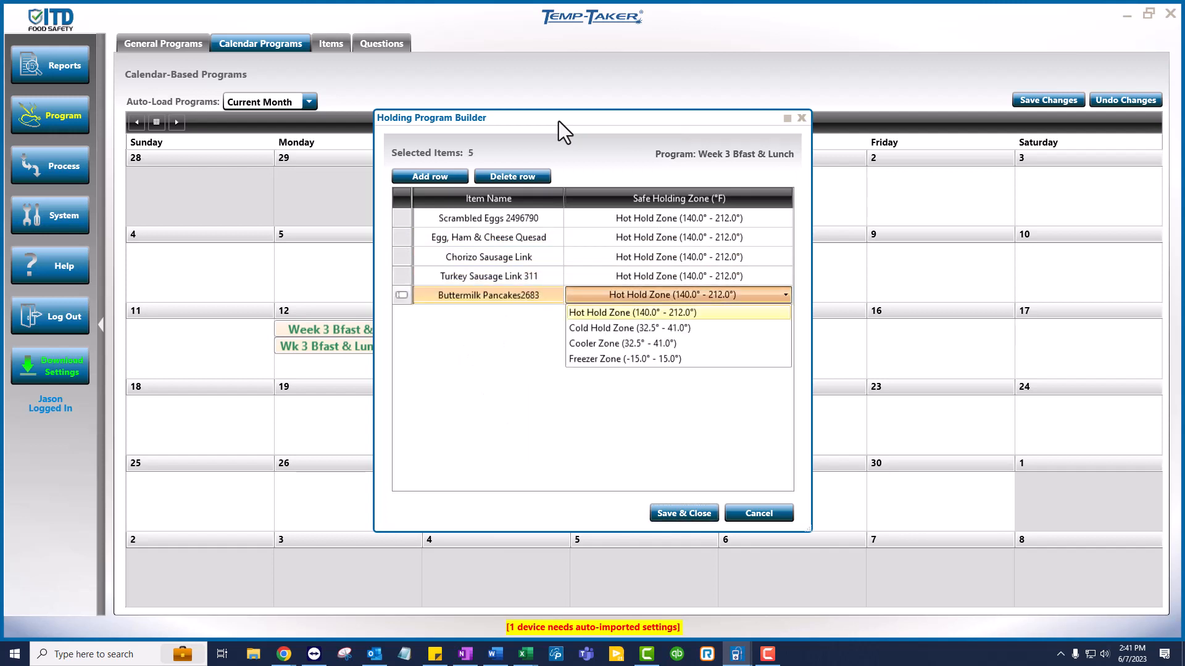
pyautogui.press('Down')
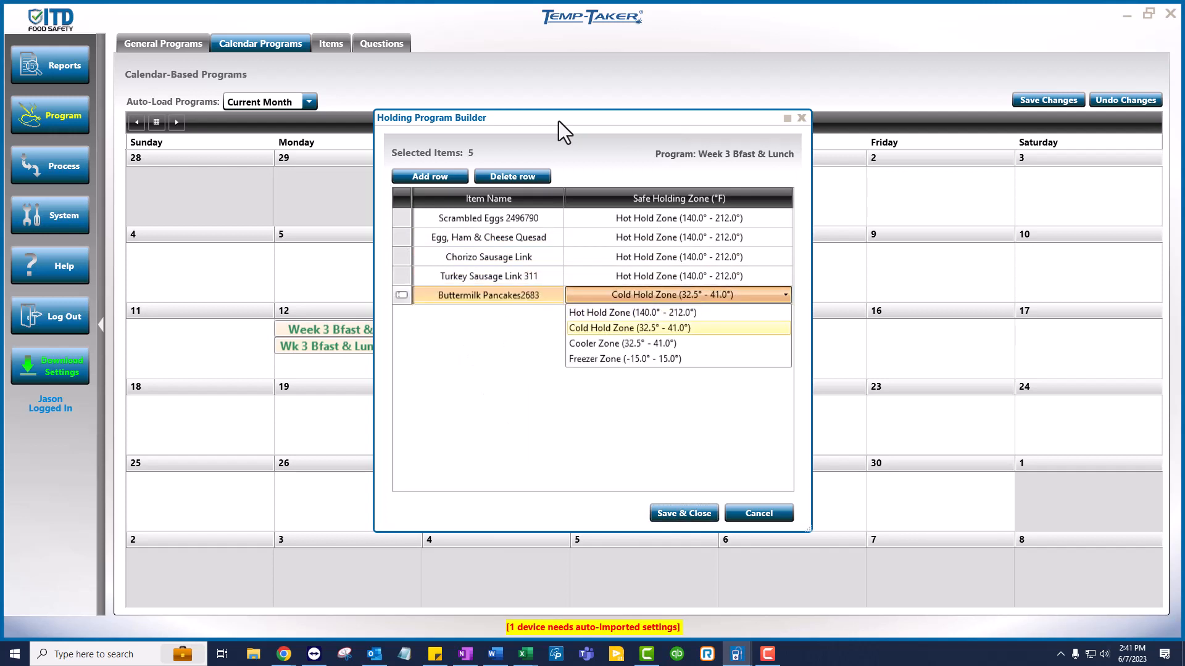
pyautogui.press('Tab')
pyautogui.press('Tab')
# Add two rows of Oven Roasted Ranch Pota in the Cold Hold Zone, and save the holding program's item list.
pyautogui.press('Down')
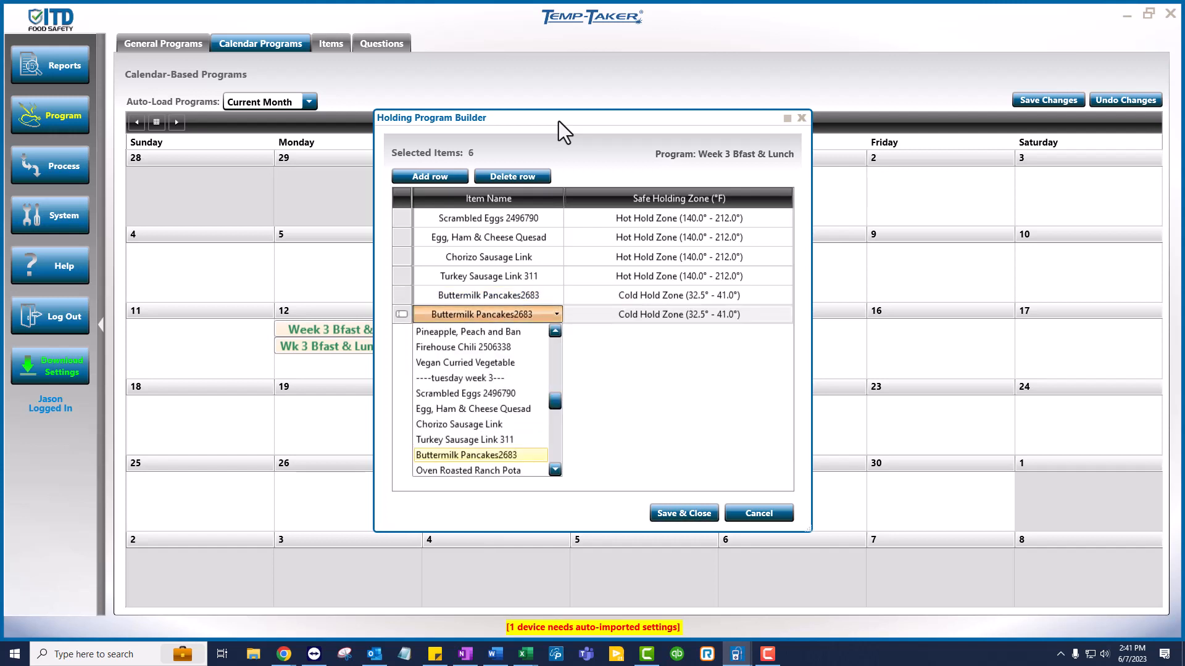
pyautogui.press('Down')
pyautogui.press('Tab')
pyautogui.press('Tab')
pyautogui.press('Tab')
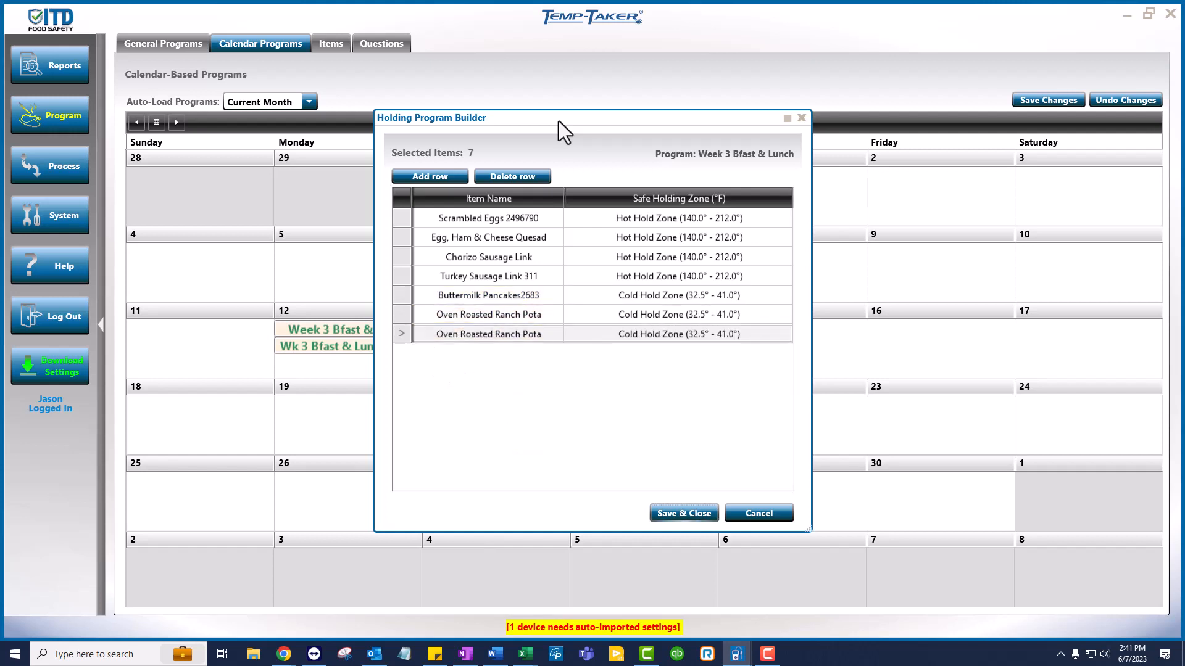
pyautogui.press('Escape')
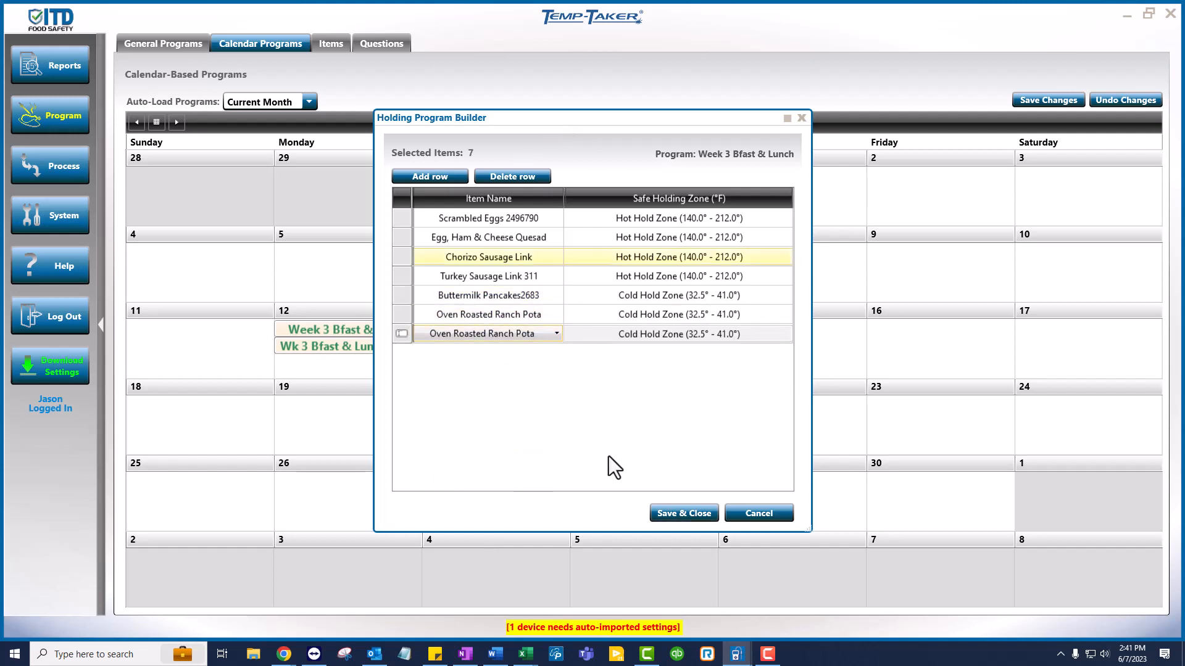
pyautogui.click(674, 513)
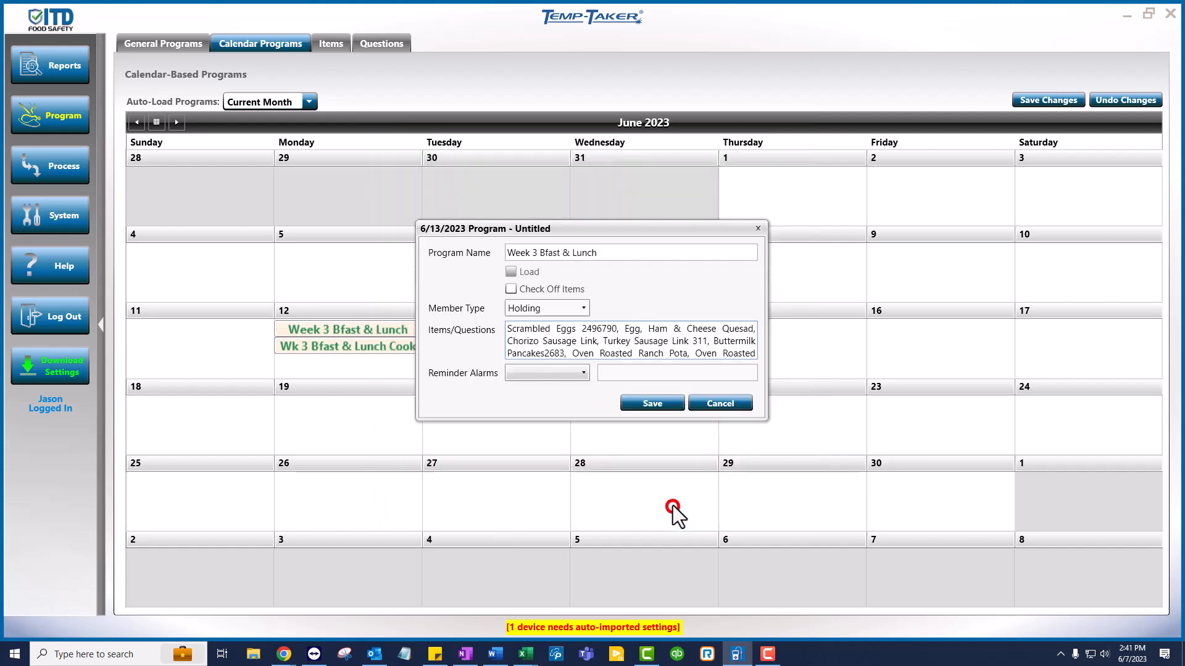
# Set the Tuesday program's reminder alarms to 3:30AM, 3:45AM and 4:00AM, and save the program and the calendar changes.
pyautogui.click(580, 374)
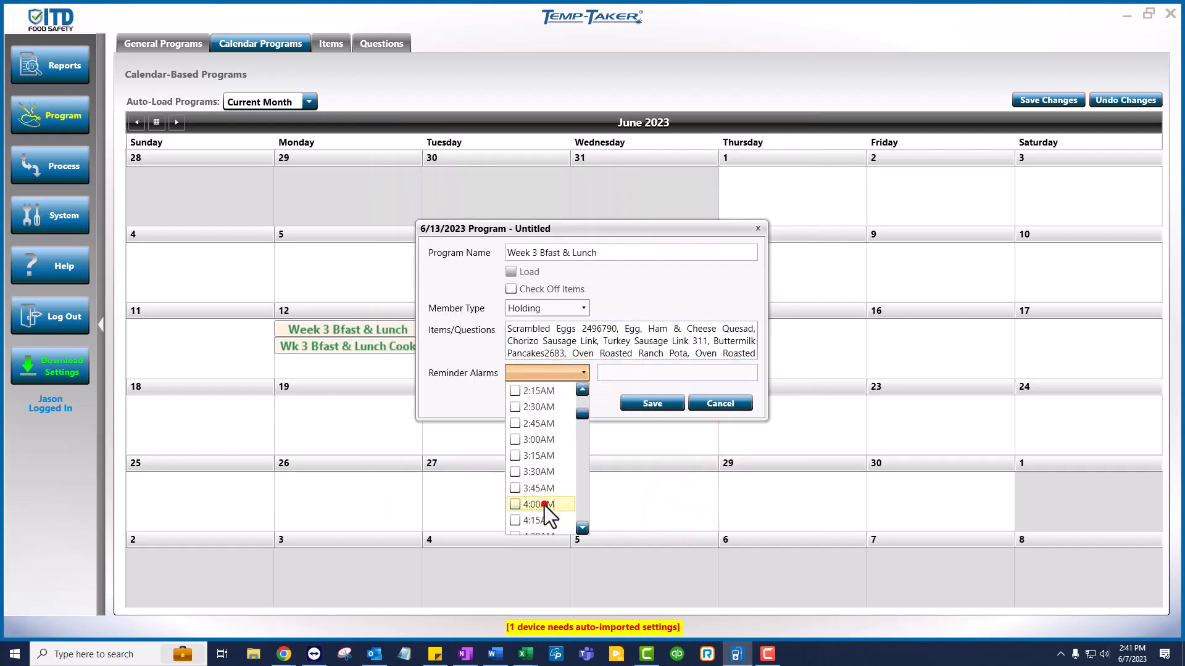
pyautogui.click(545, 505)
pyautogui.click(548, 488)
pyautogui.click(548, 471)
pyautogui.click(607, 403)
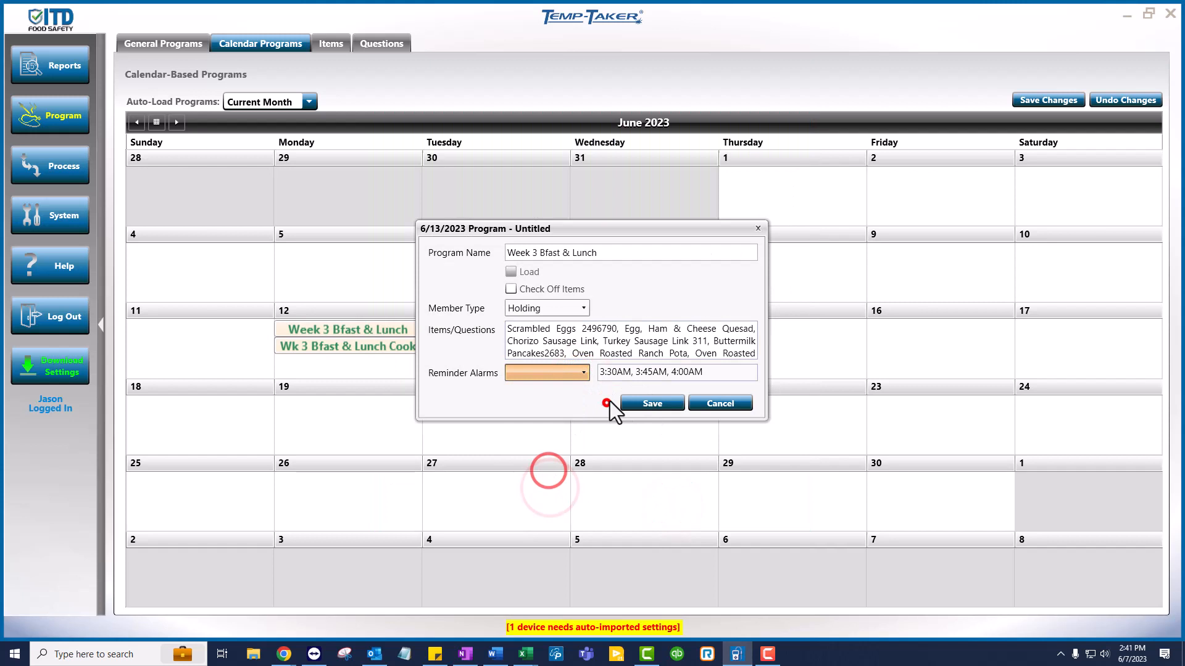
pyautogui.click(653, 401)
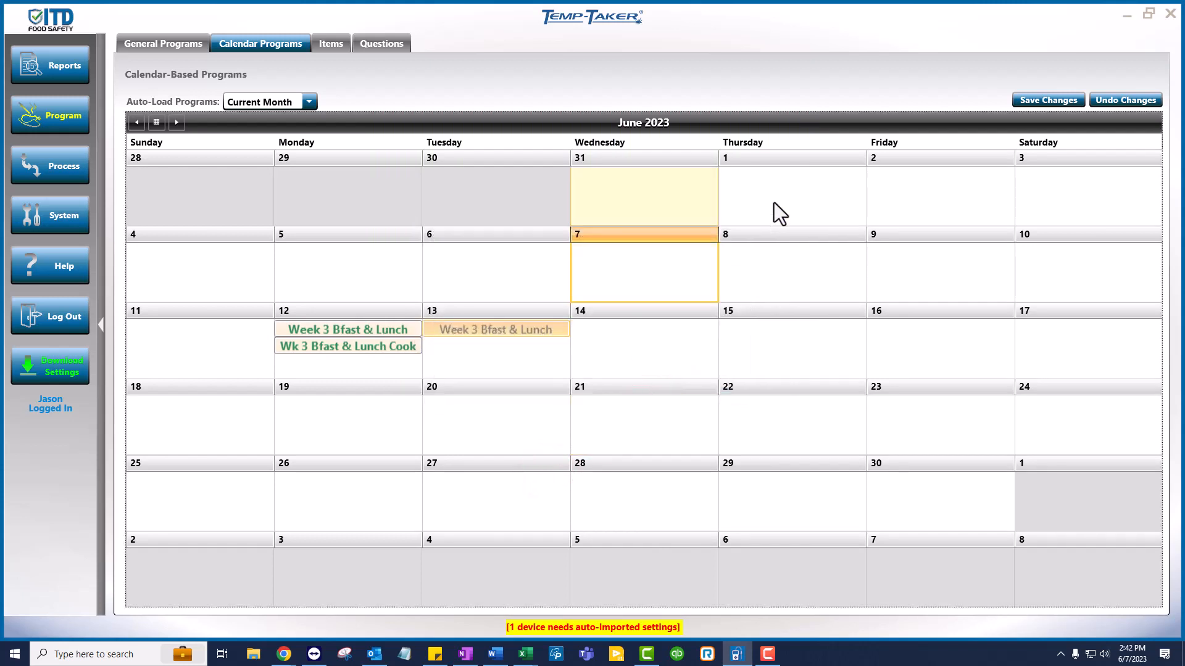
pyautogui.click(1052, 100)
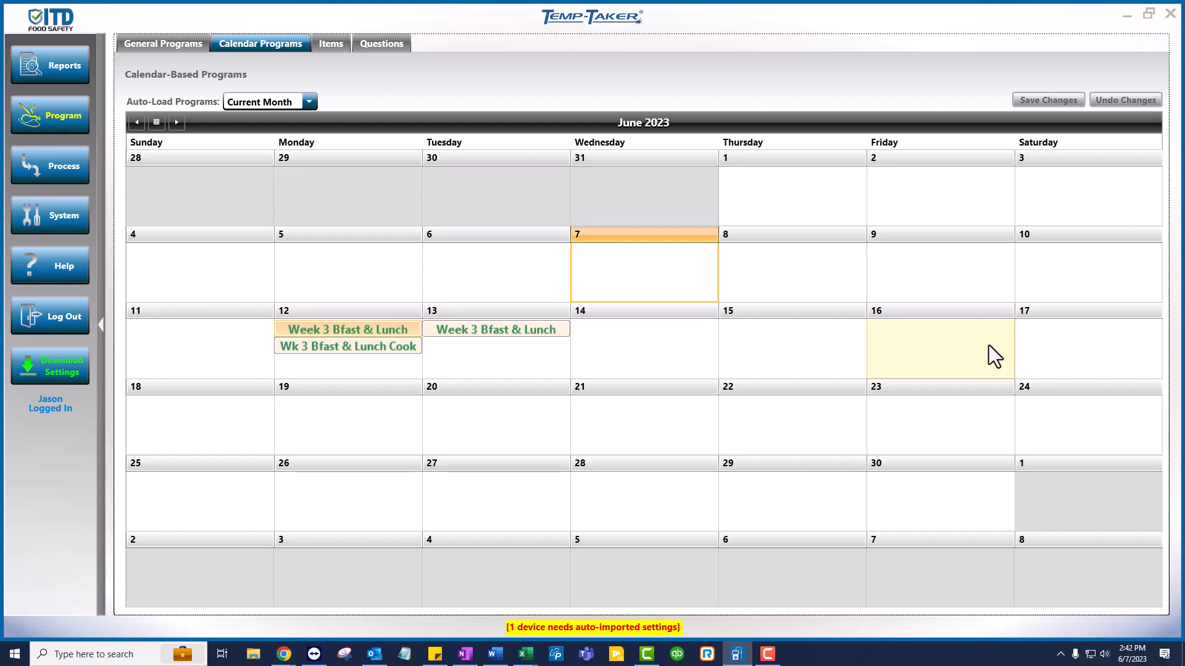
# Copy the entire week of June 12 to the week of July 24, save the changes, and return to June 2023.
pyautogui.rightClick(292, 311)
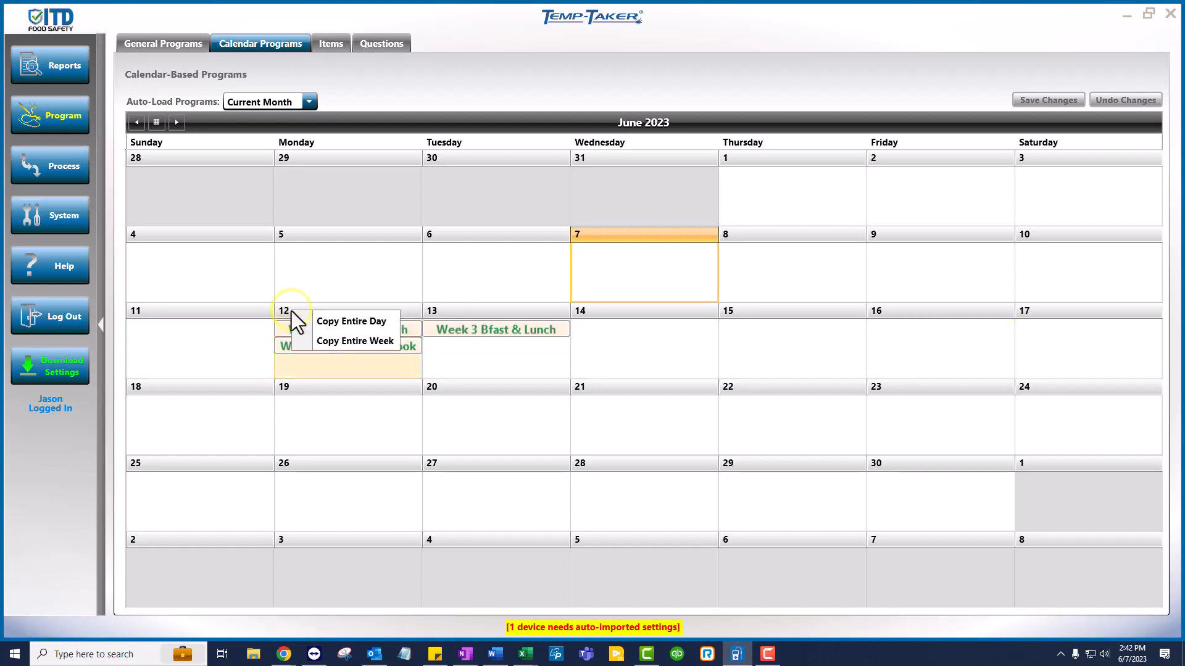
pyautogui.click(351, 342)
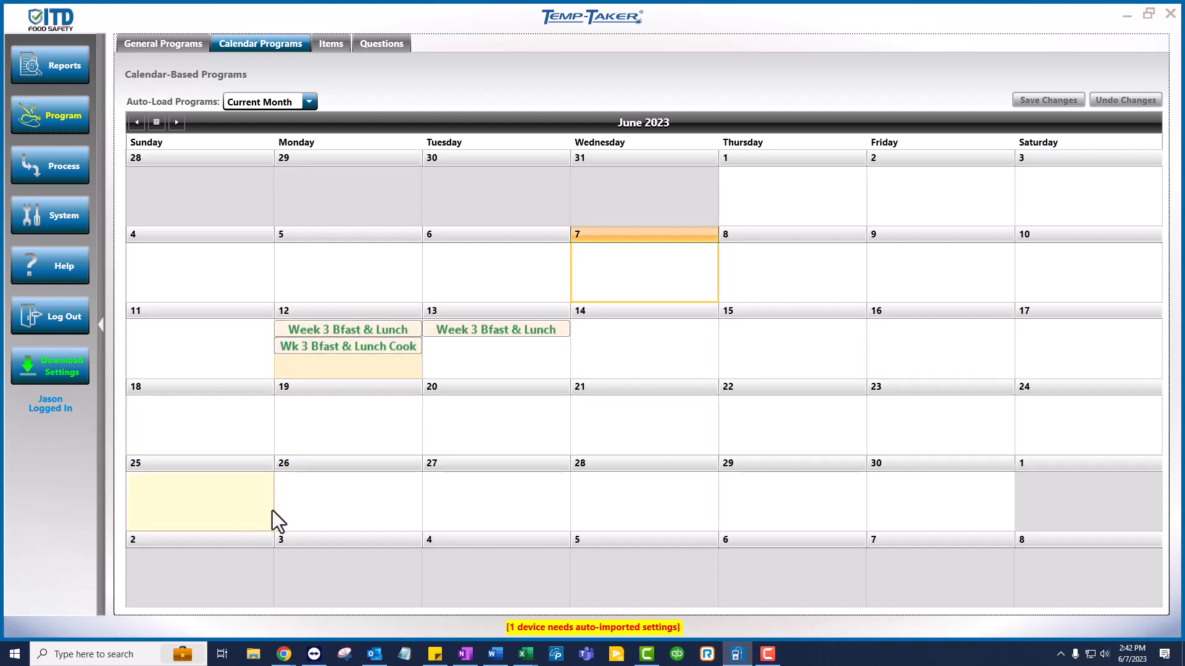
pyautogui.click(175, 120)
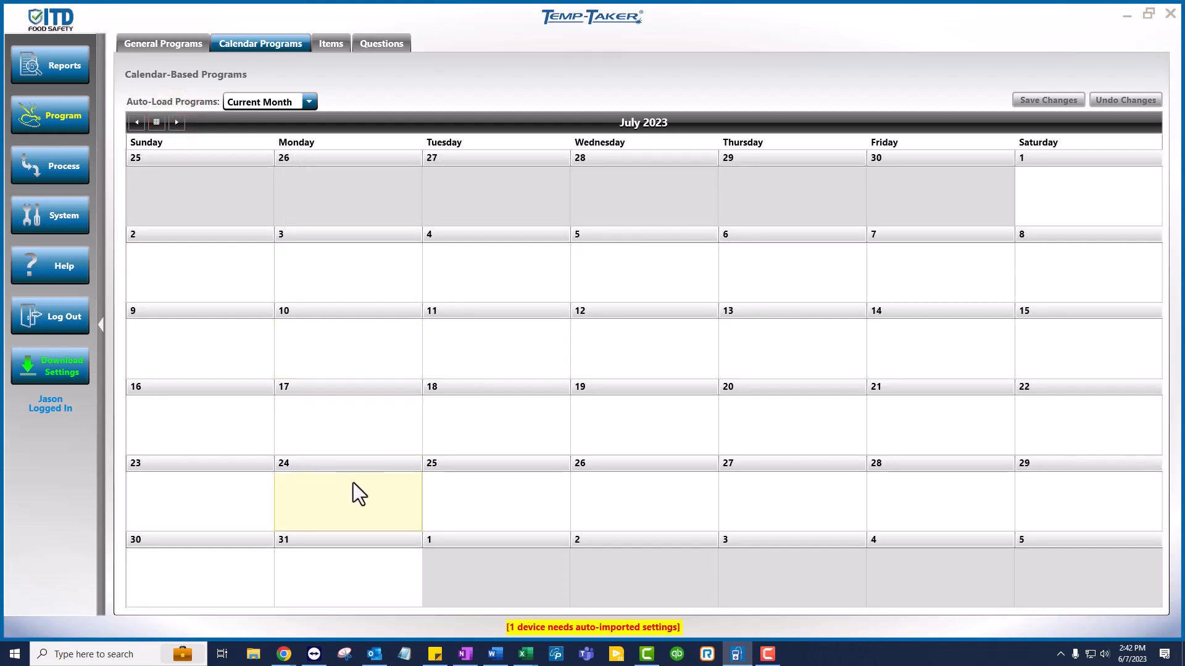
pyautogui.rightClick(353, 463)
pyautogui.click(378, 471)
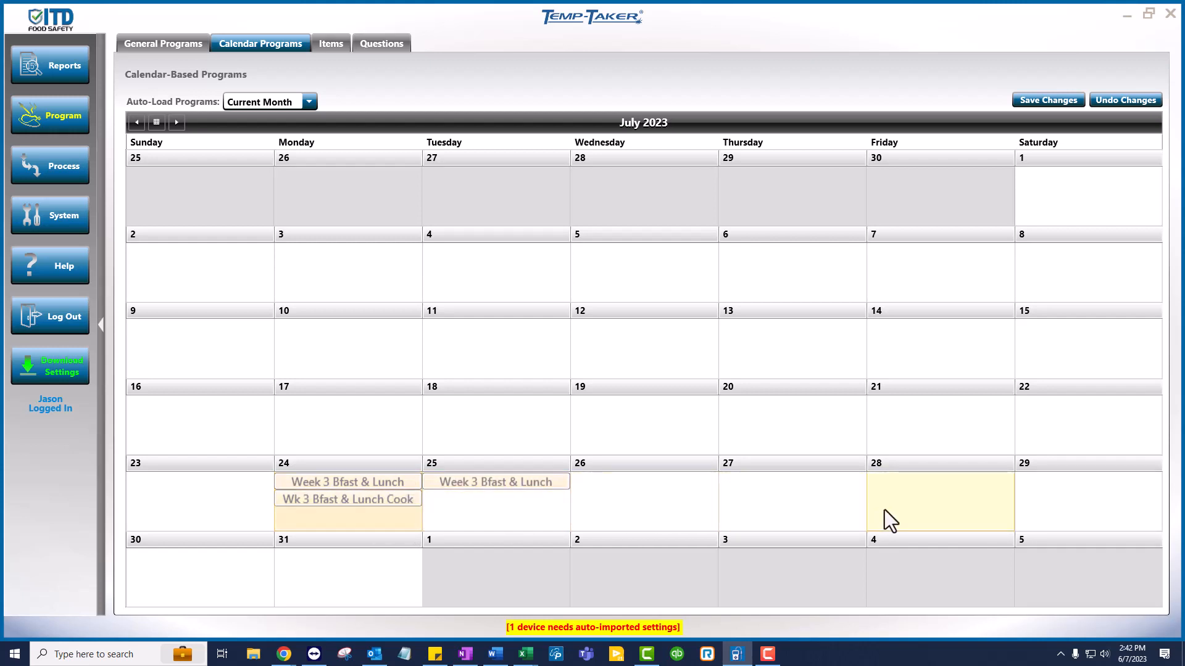
pyautogui.click(1059, 100)
pyautogui.click(136, 123)
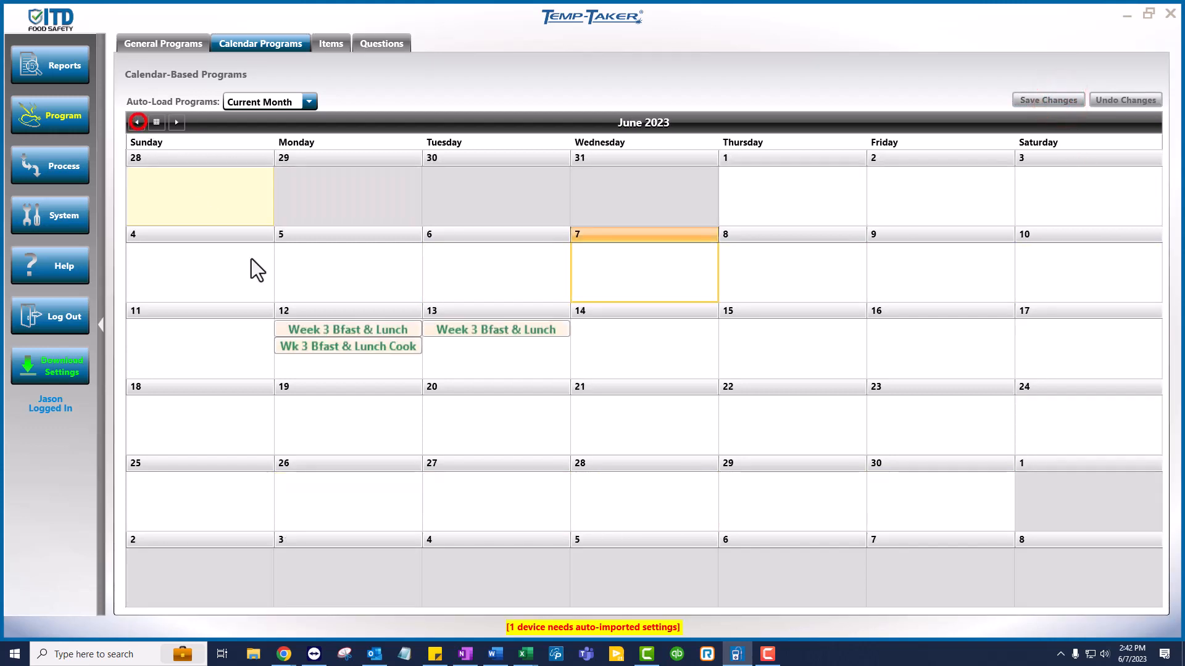